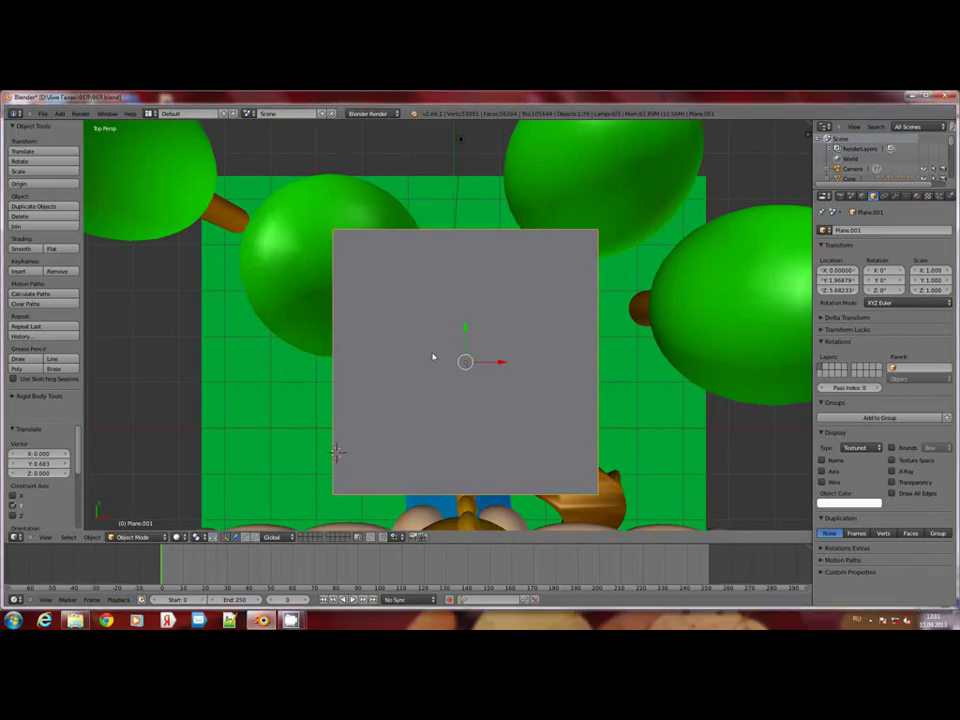
Subdivide the plane in Edit Mode into a 2×2 grid of four quads
key("Tab")
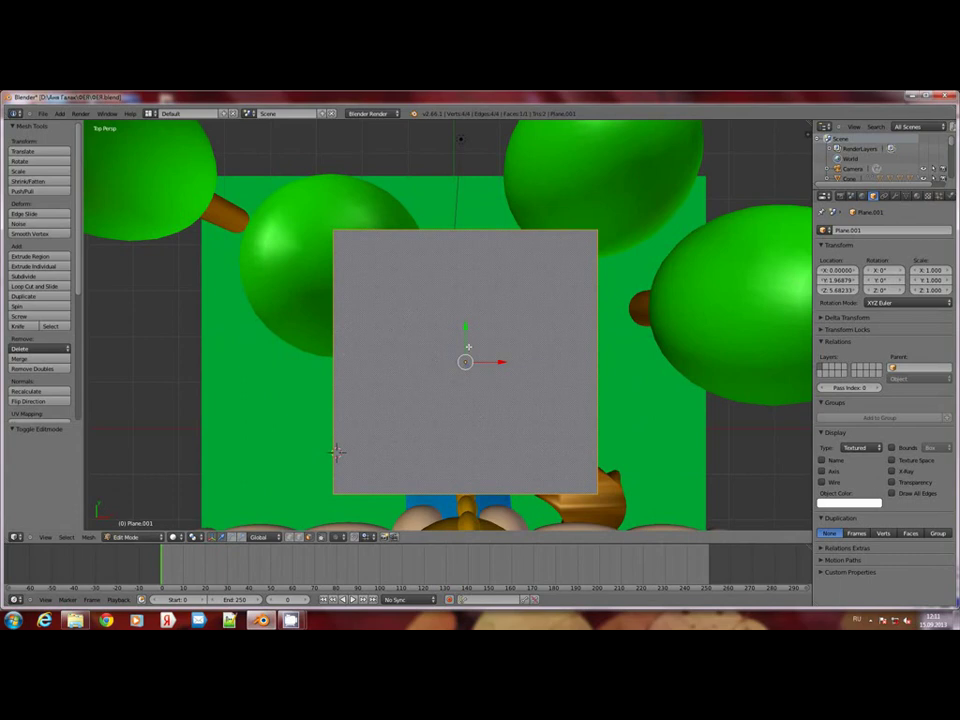
key("w")
left_click(440, 200)
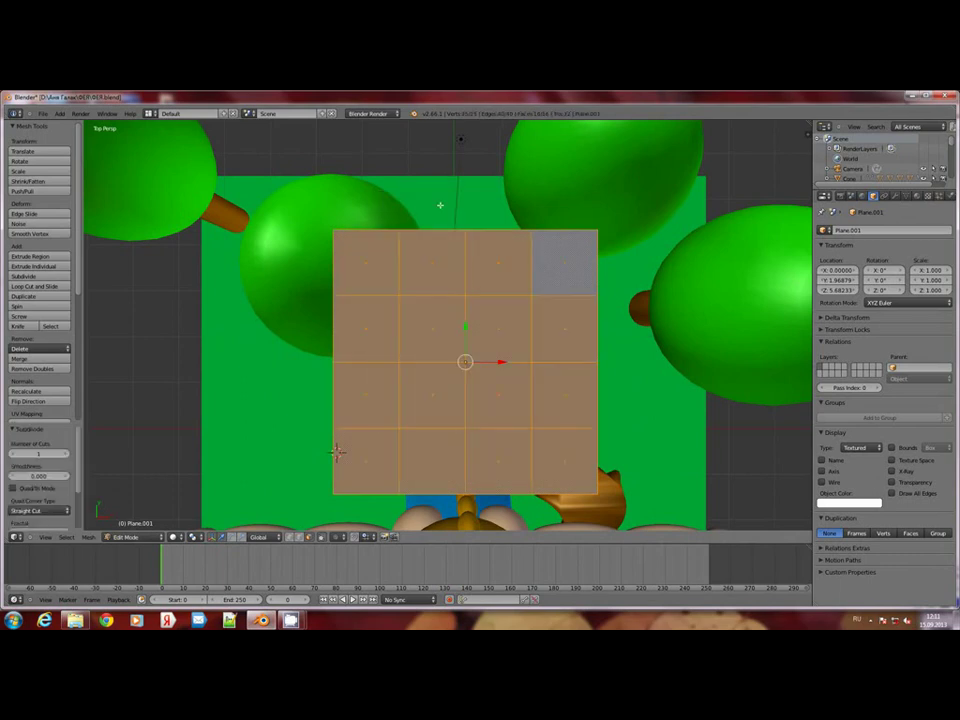
key("ctrl+z")
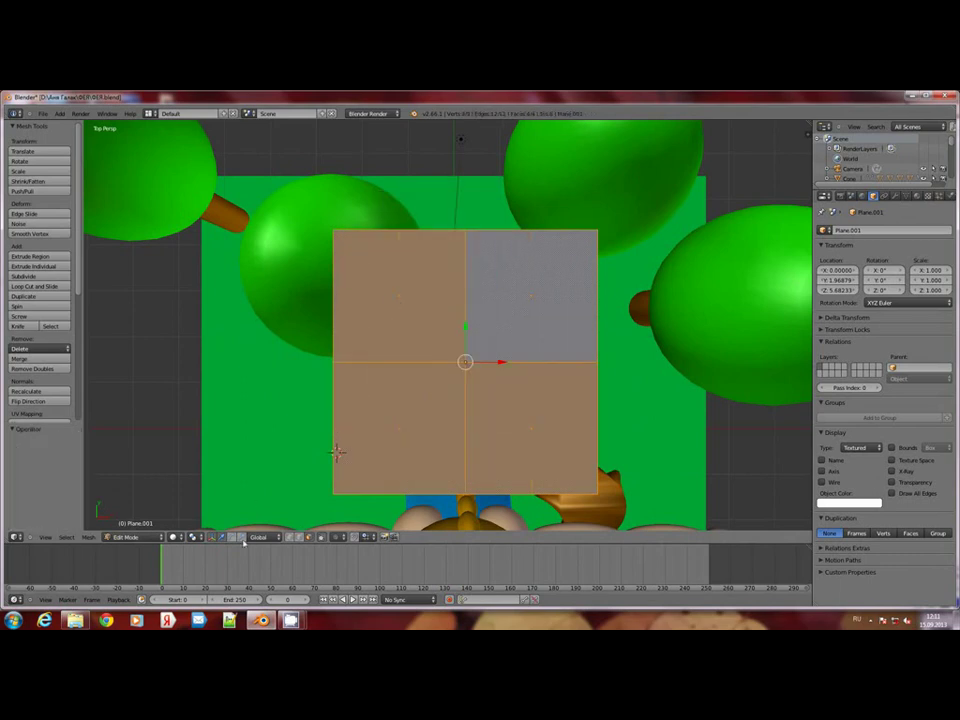
Try moving the top-left corner, undo it, and select the left-middle vertex instead
right_click(331, 231)
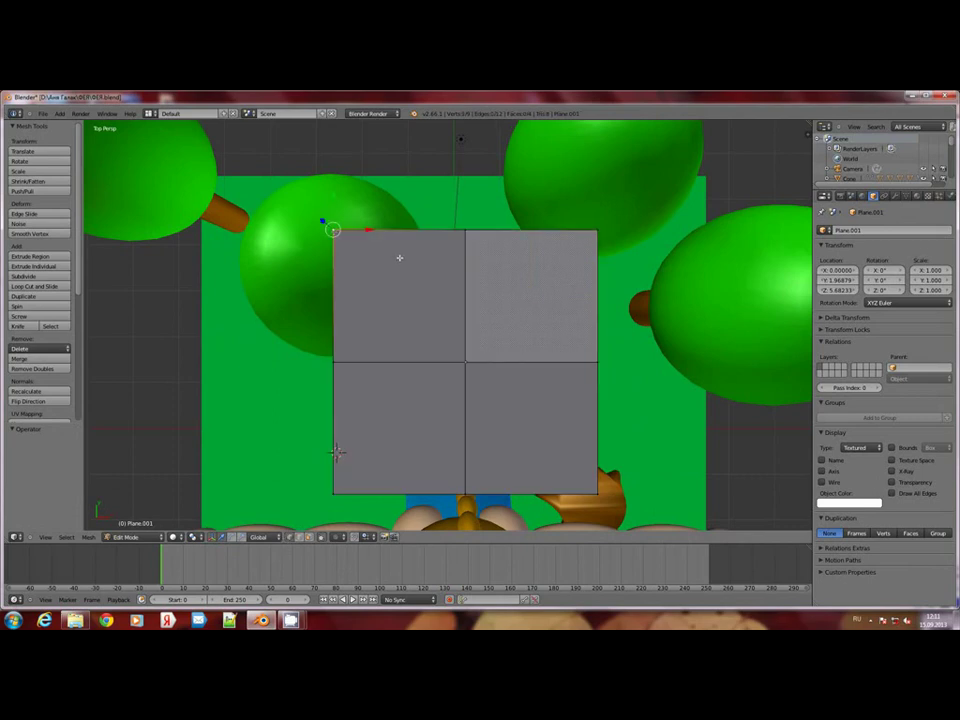
key("g")
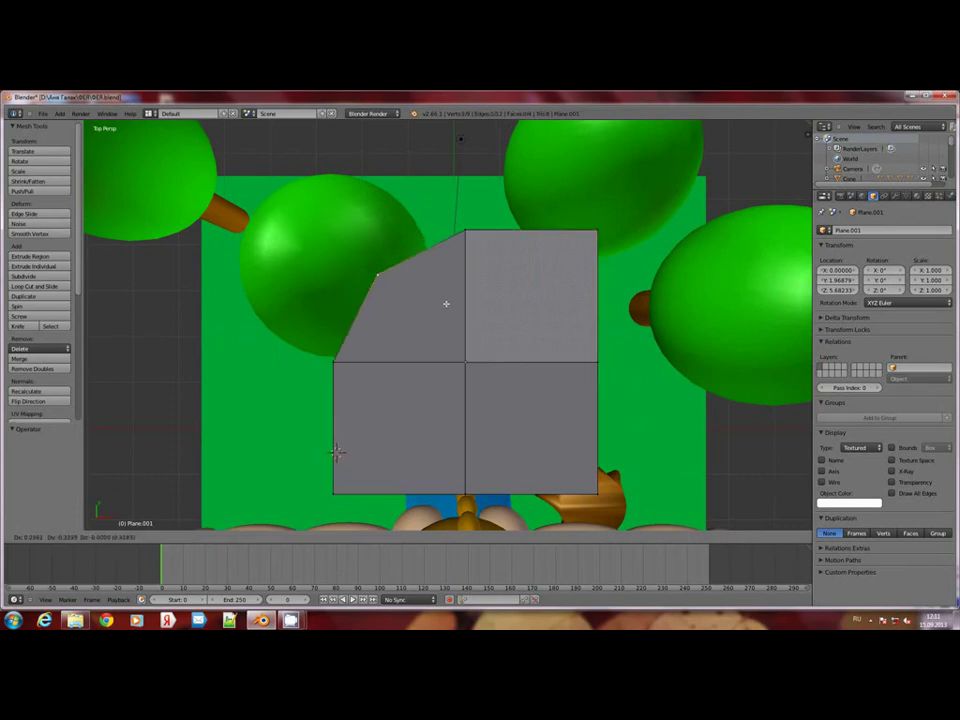
left_click(441, 301)
key("ctrl+z")
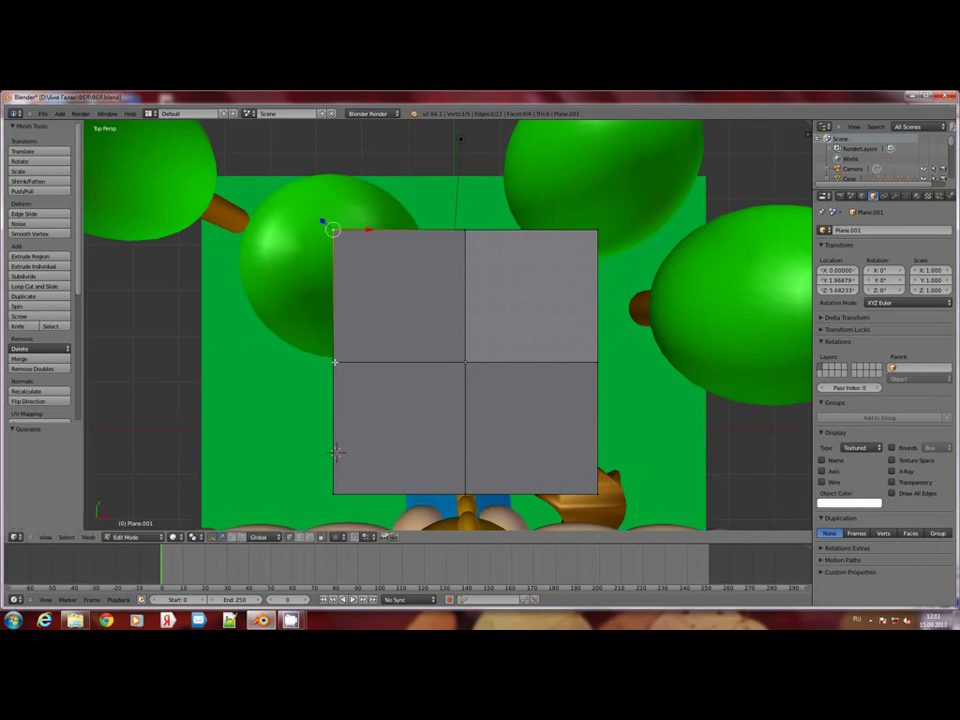
right_click(334, 362)
Pull the left-middle and right-middle vertices inward to notch both sides
key("g")
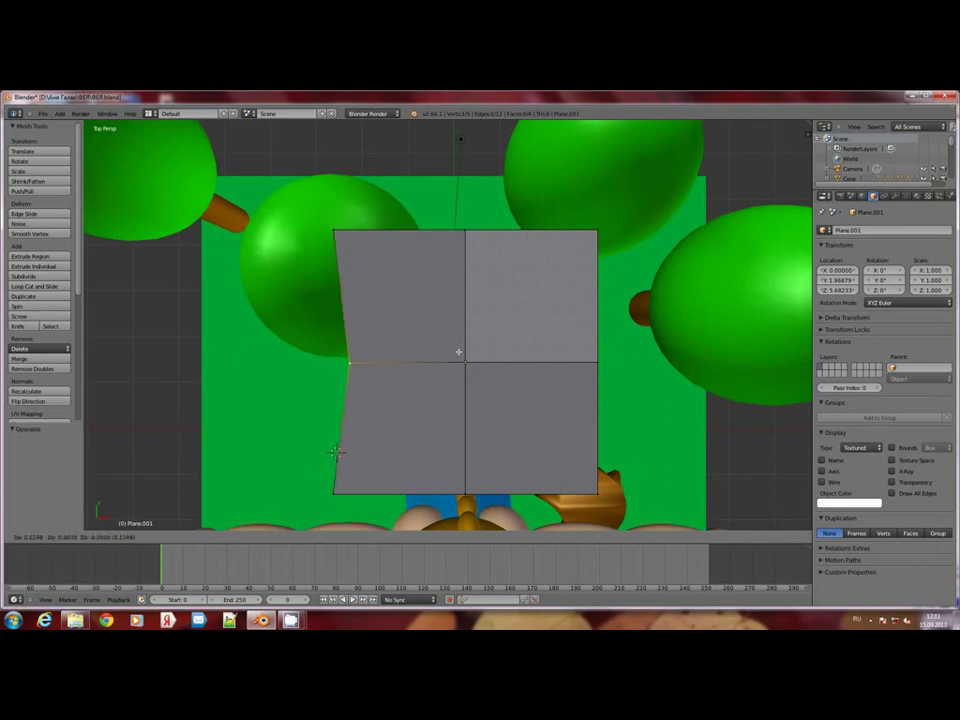
left_click(495, 350)
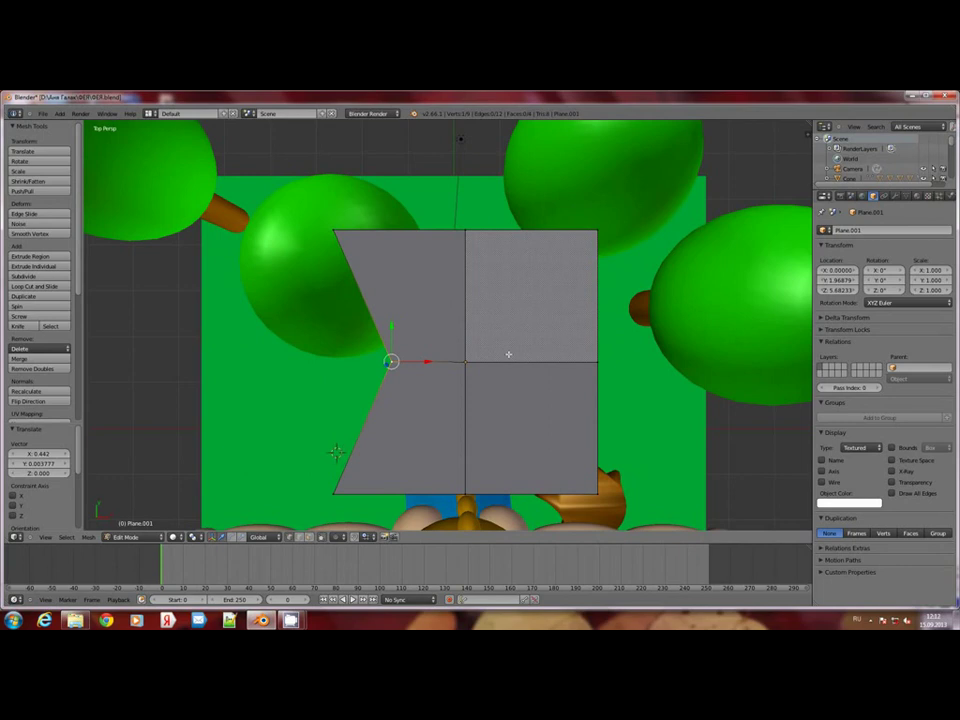
right_click(597, 362)
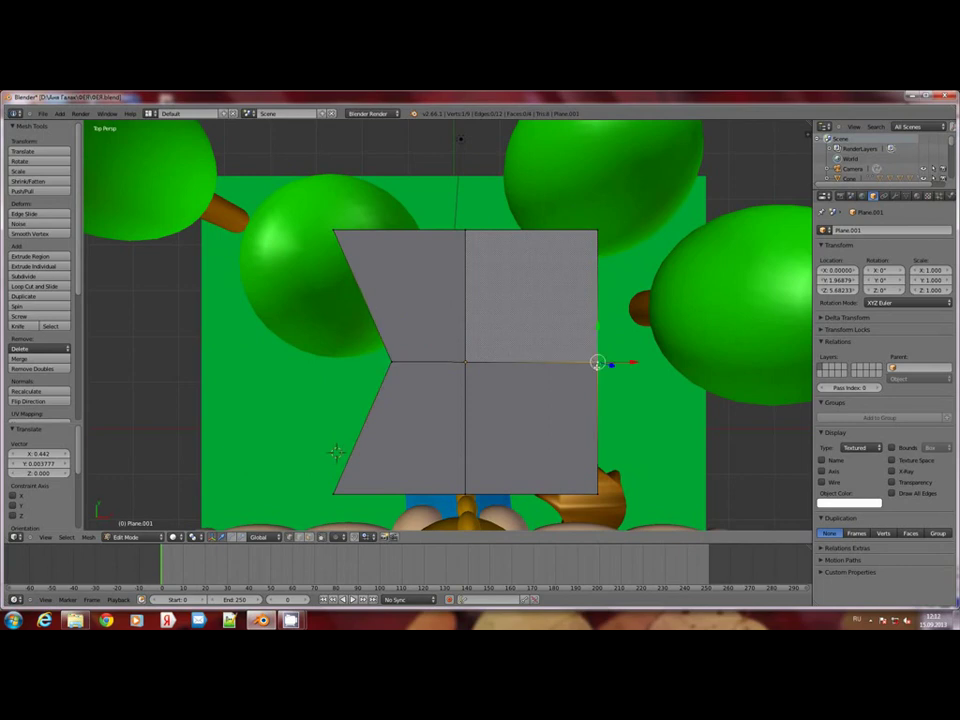
key("g")
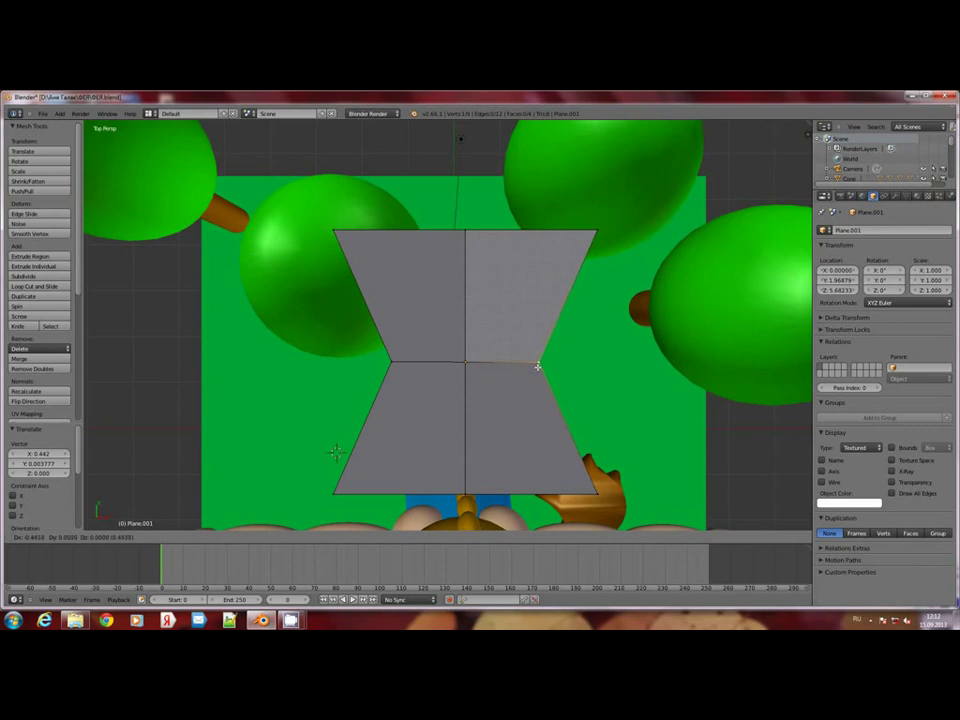
left_click(537, 367)
Pull the top-right and top-left corners inward toward a pointed top tip
right_click(600, 230)
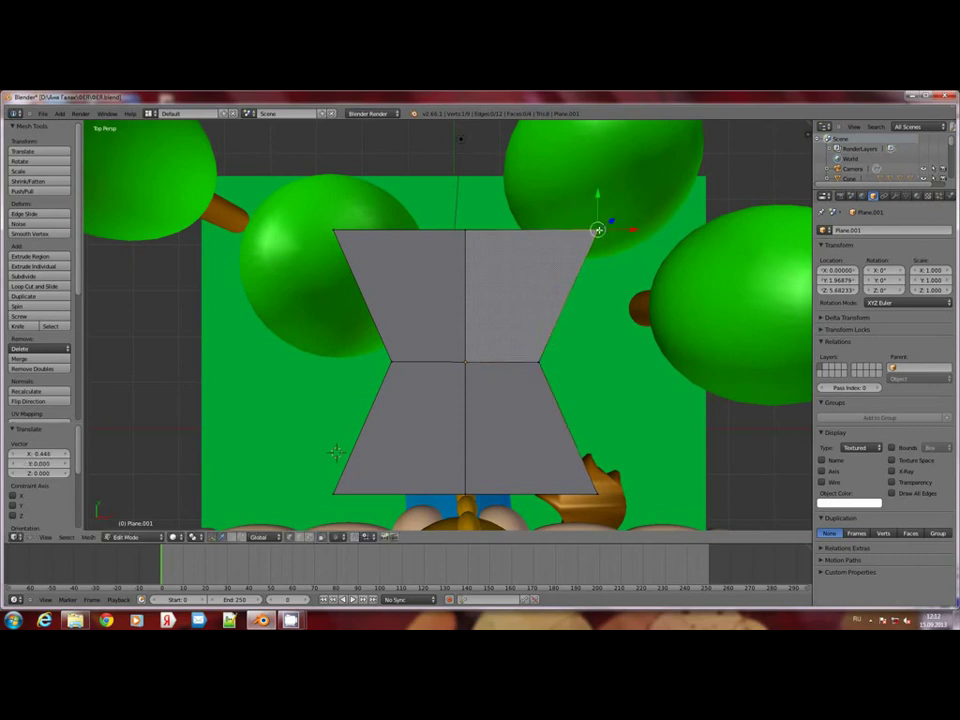
key("g")
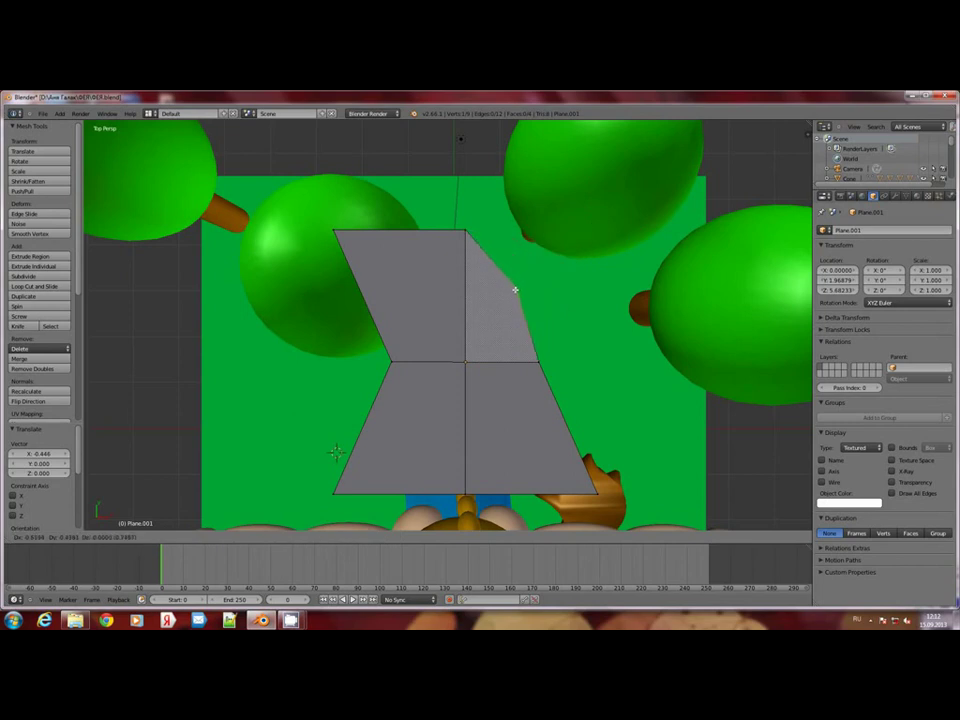
left_click(515, 290)
right_click(333, 232)
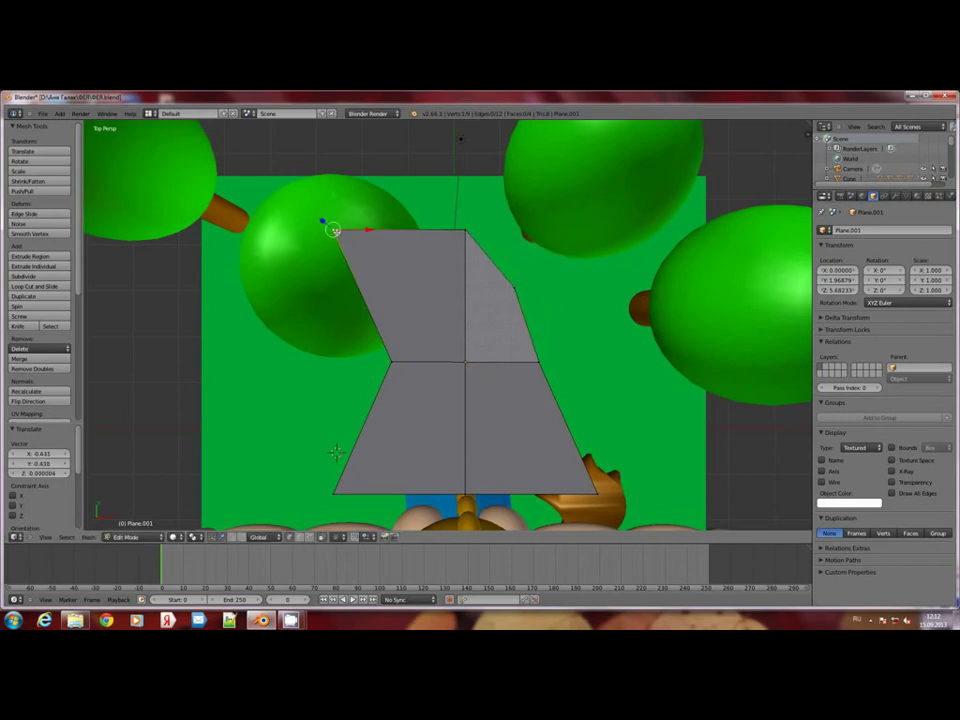
key("g")
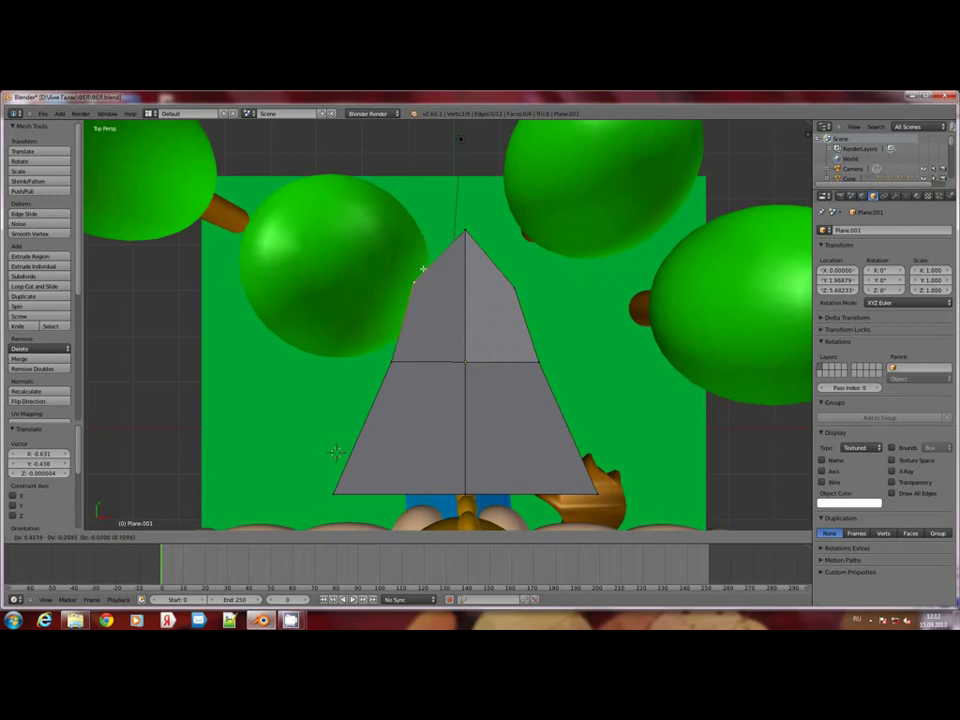
left_click(426, 272)
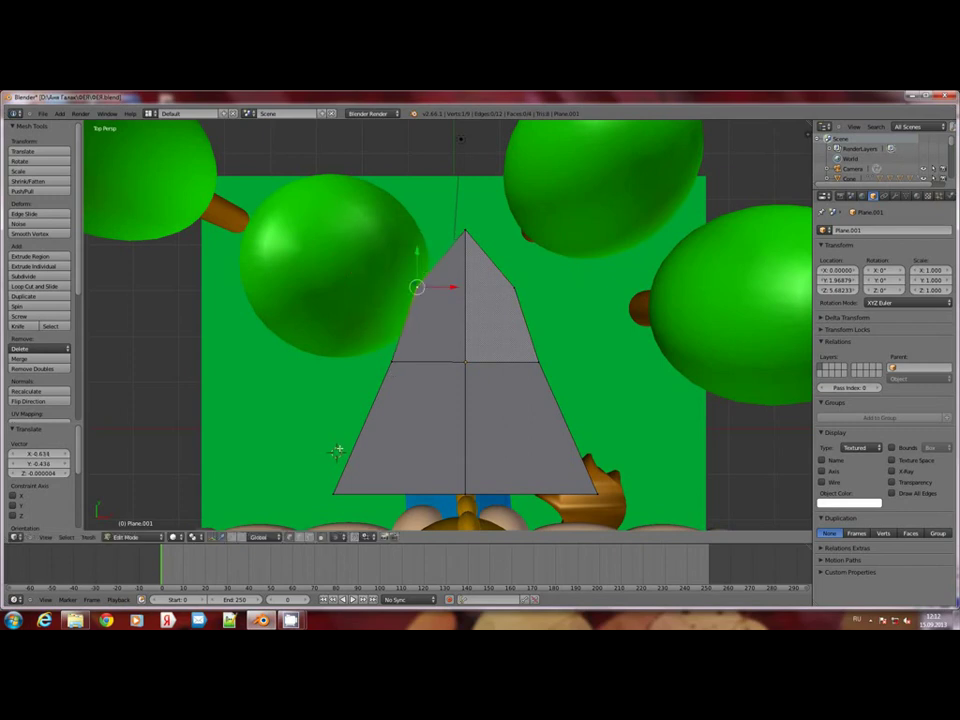
Move the bottom-left and bottom-right corners up and inward to form the lower tip
right_click(332, 493)
key("g")
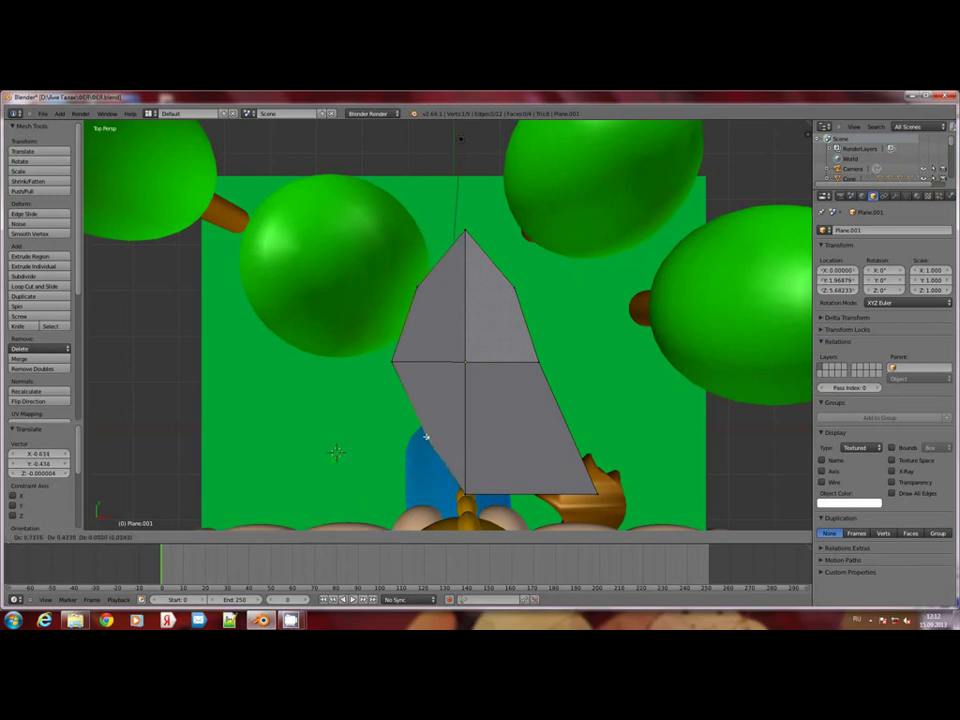
left_click(438, 419)
right_click(598, 495)
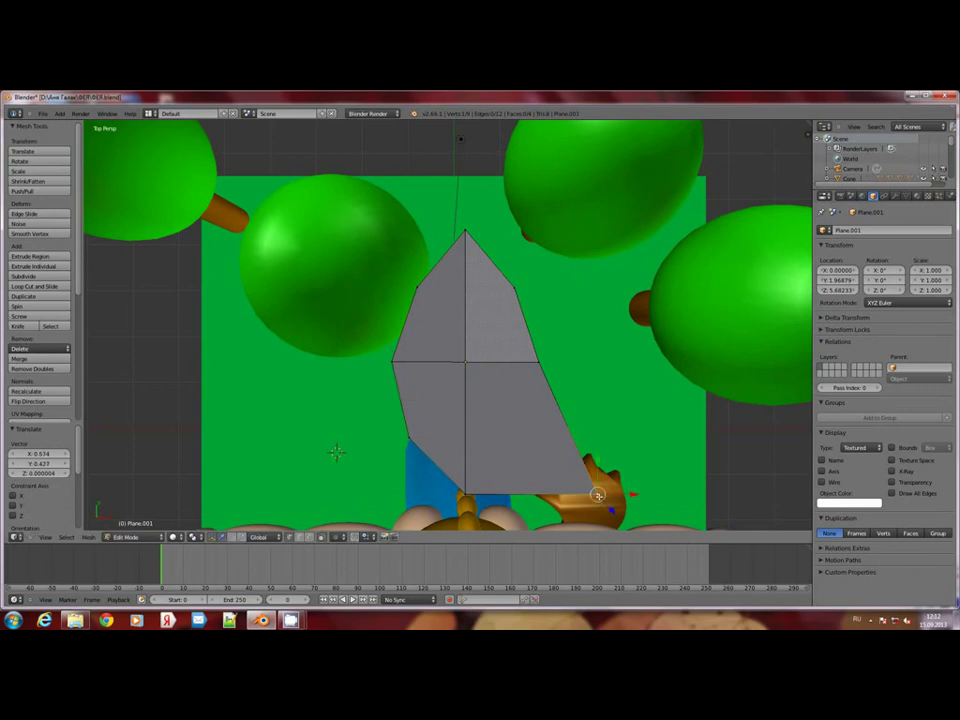
key("g")
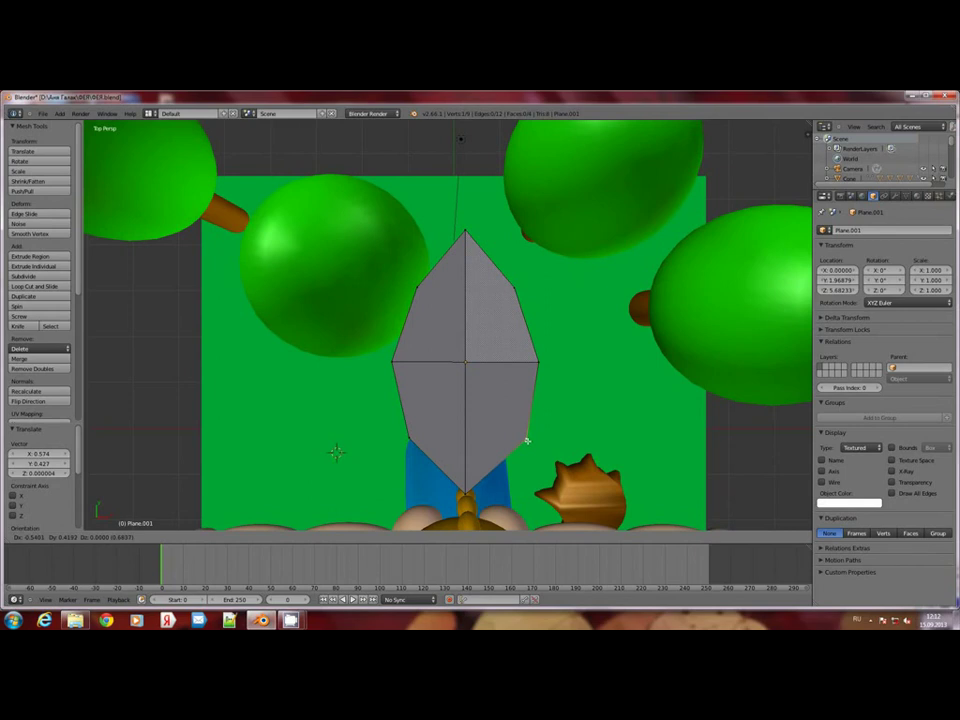
left_click(527, 440)
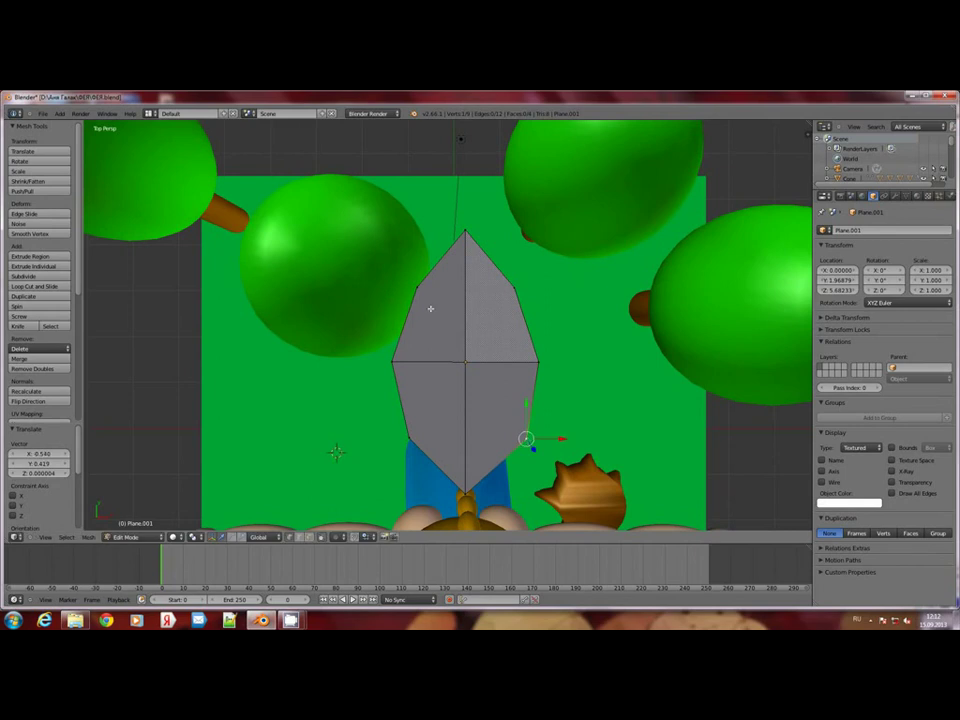
Select the whole leaf mesh and subdivide it into a finer grid
key("Tab")
key("Tab")
key("w")
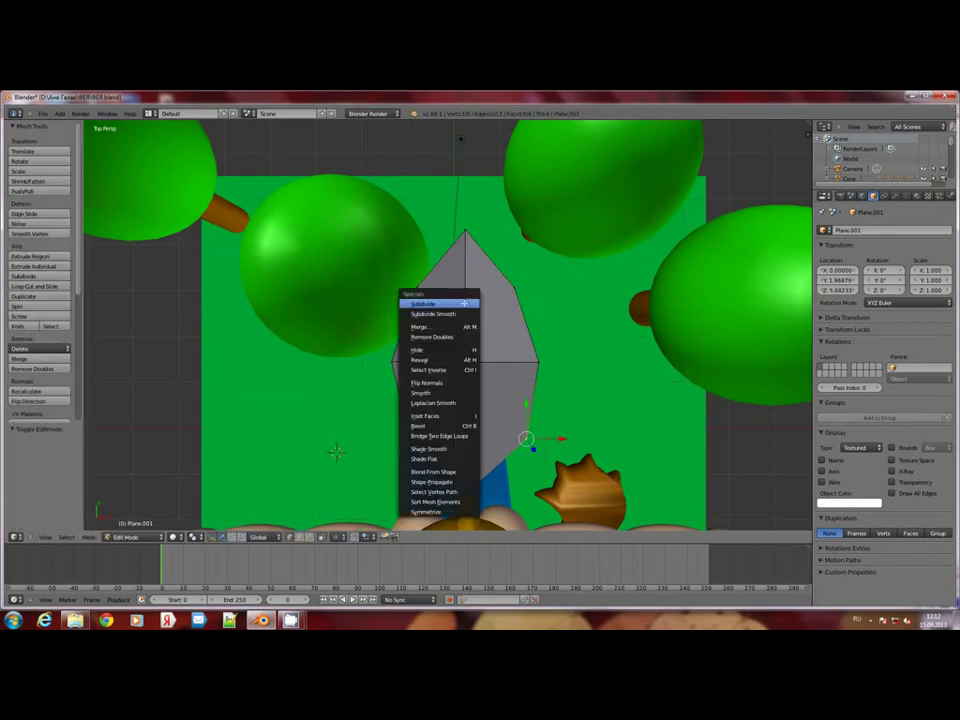
left_click(458, 314)
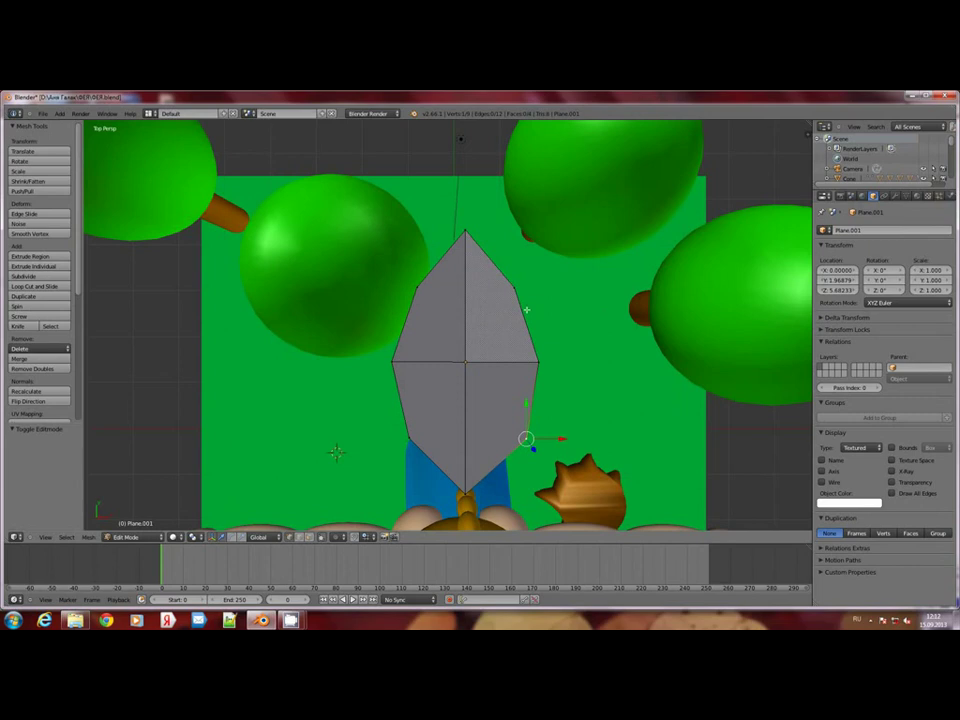
key("a")
key("w")
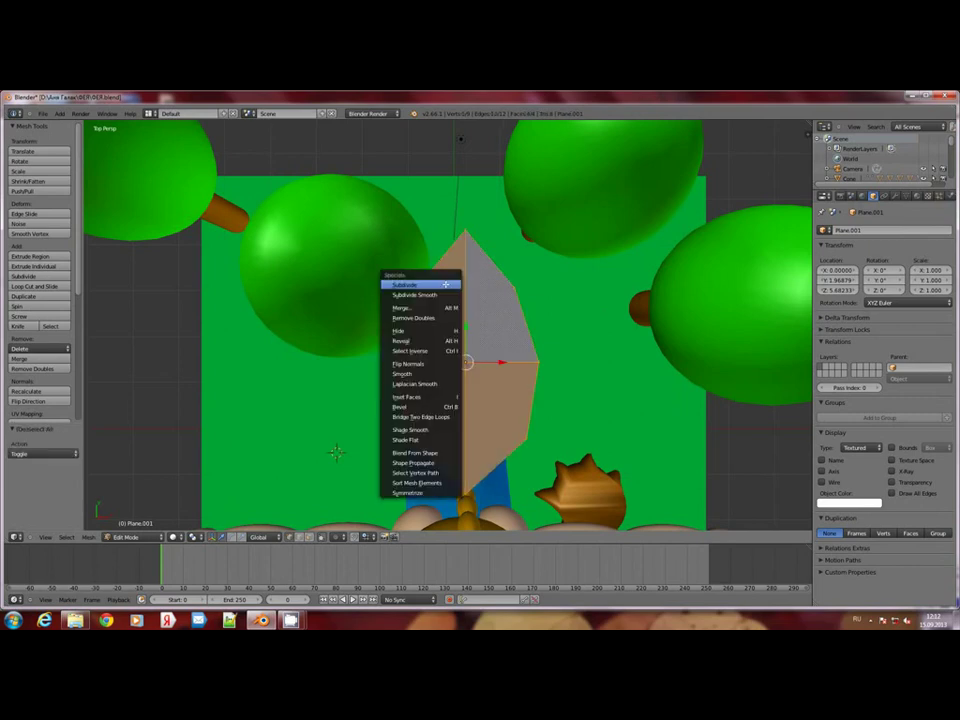
left_click(446, 285)
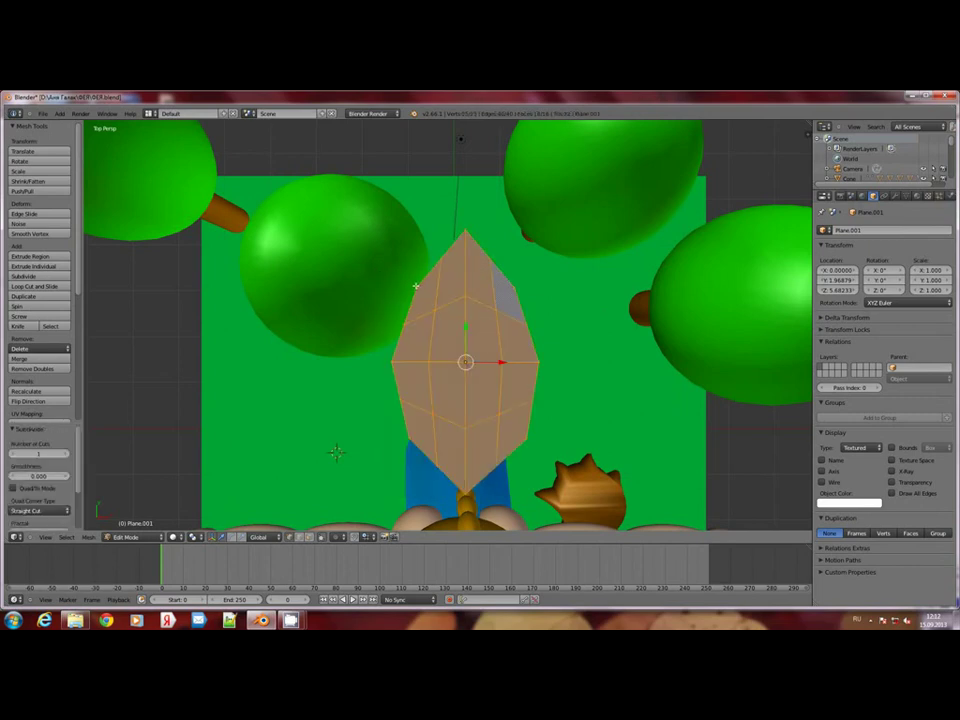
Nudge the upper-left, leftmost and lower edge points to round the leaf's sides
right_click(416, 287)
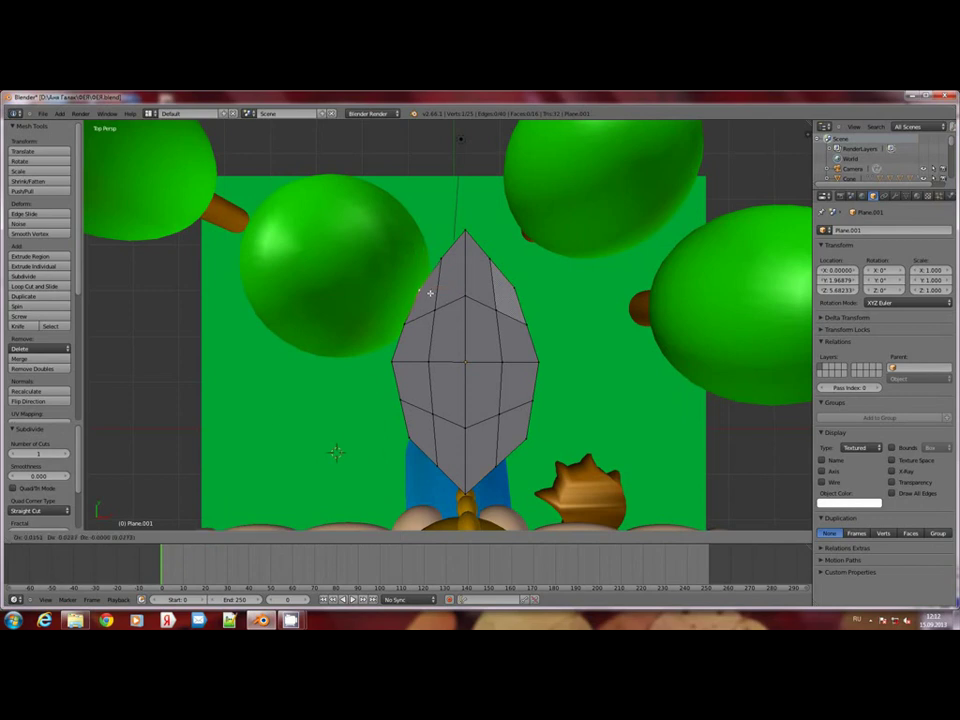
right_click_drag(428, 290, 431, 293)
right_click(393, 362)
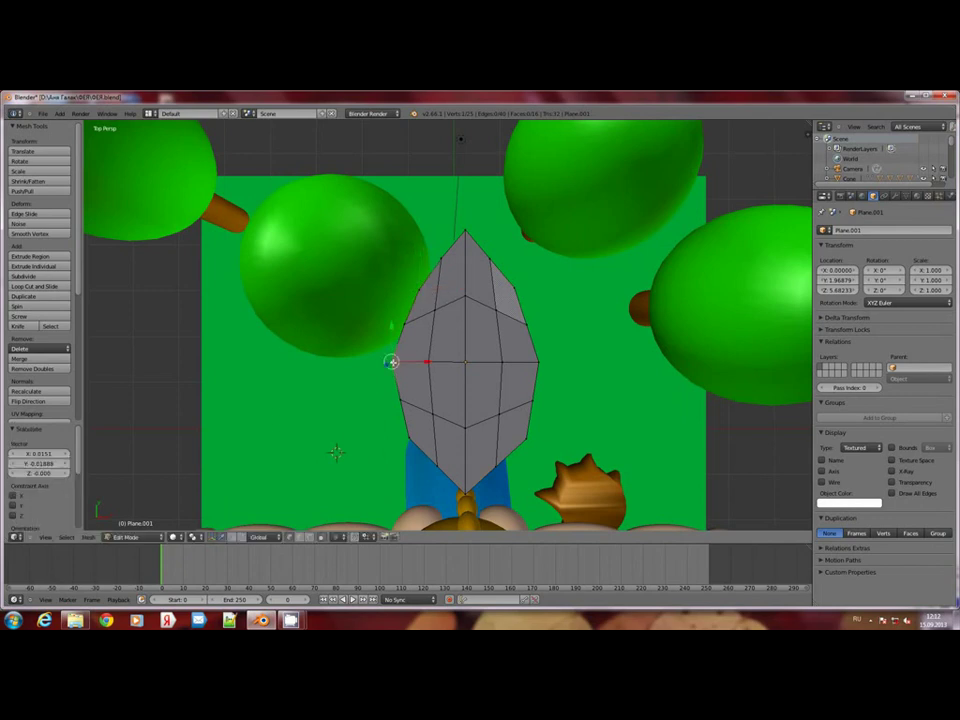
key("g")
left_click(411, 437)
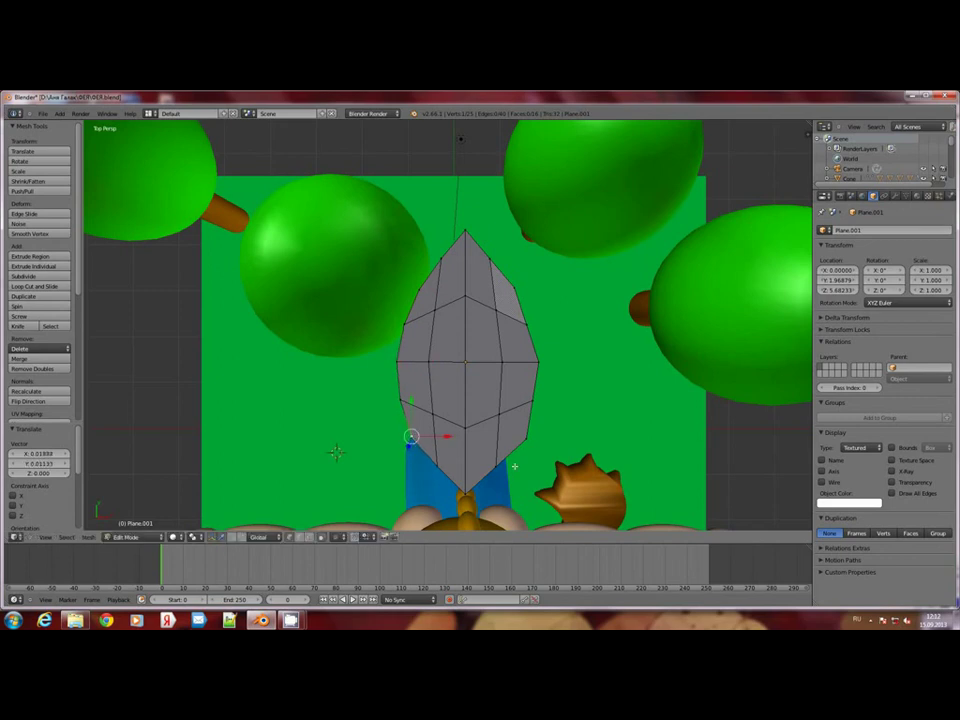
key("g")
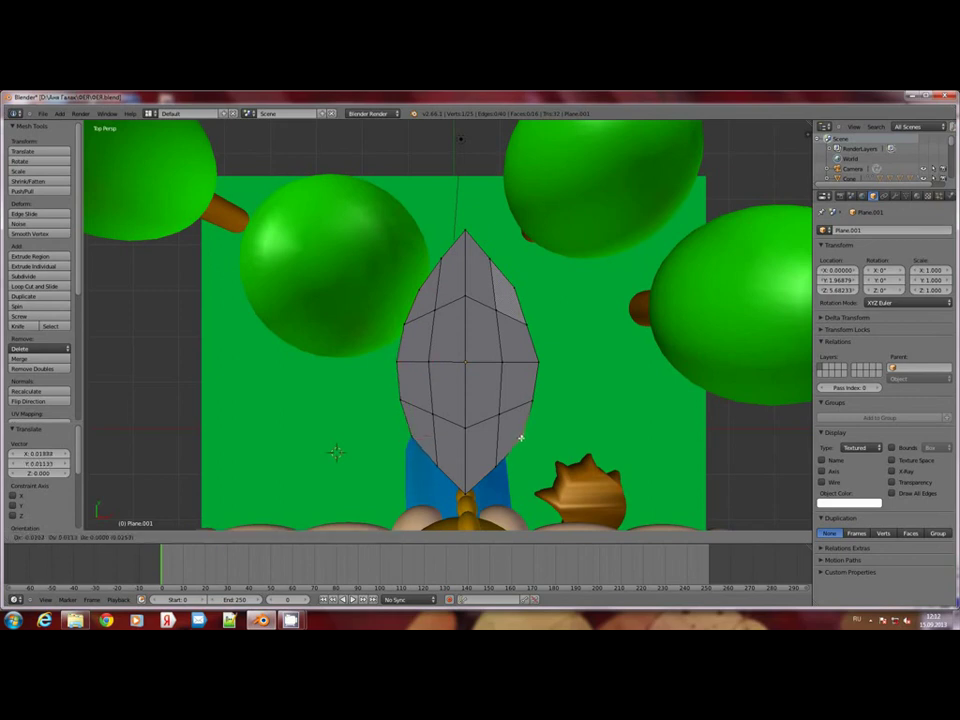
left_click(520, 437)
key("g")
left_click(534, 356)
Adjust the upper-right edge point and finish editing the leaf mesh
right_click(512, 287)
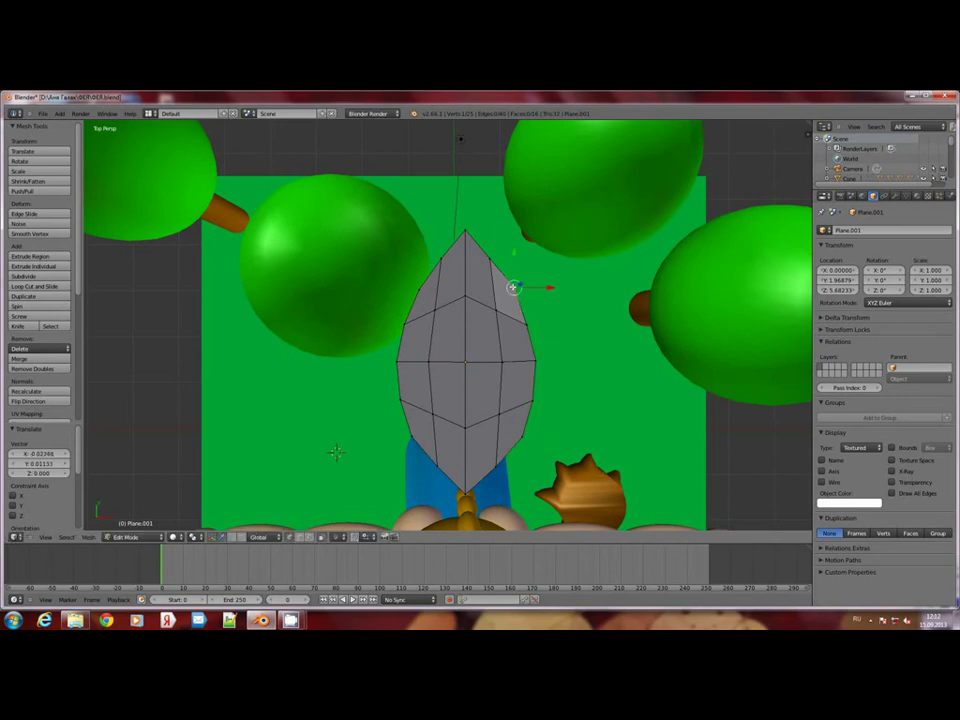
key("g")
left_click(511, 289)
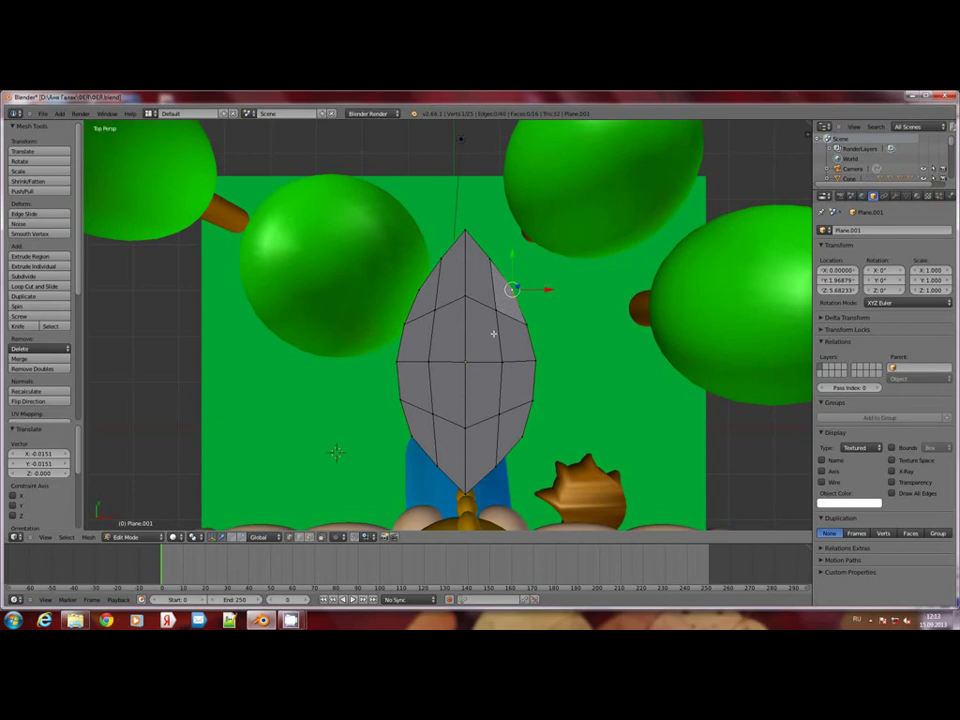
key("Tab")
mouse_move(316, 310)
middle_mouse_down()
mouse_move(461, 416)
mouse_move(516, 379)
mouse_move(456, 451)
middle_mouse_up()
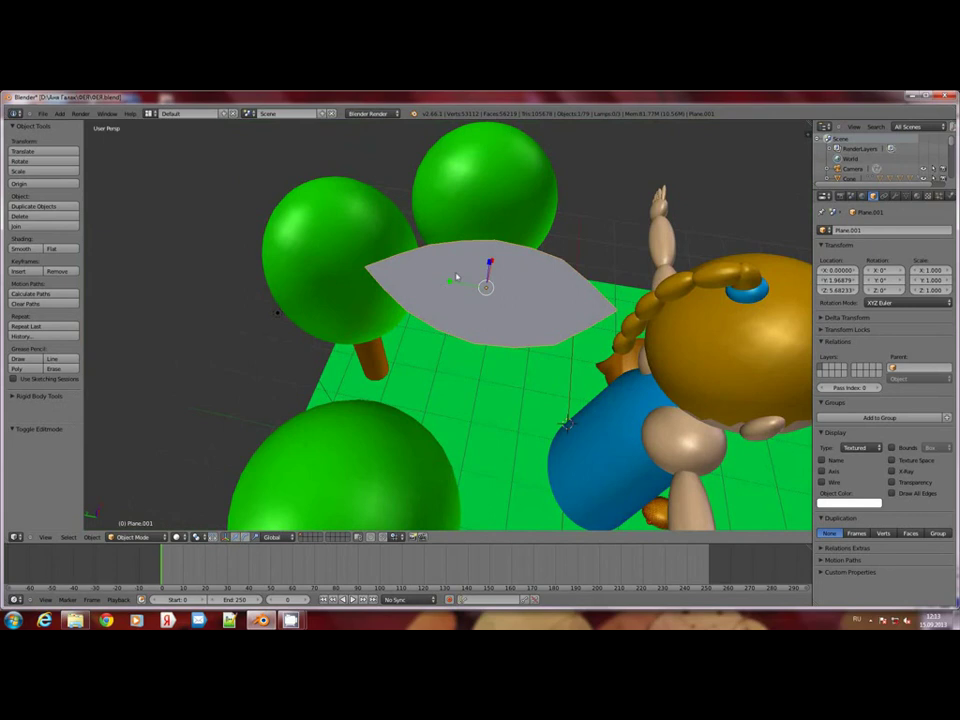
Stretch the leaf along Y, then scale it uniformly to 0.674
key("s")
key("y")
left_click(421, 279)
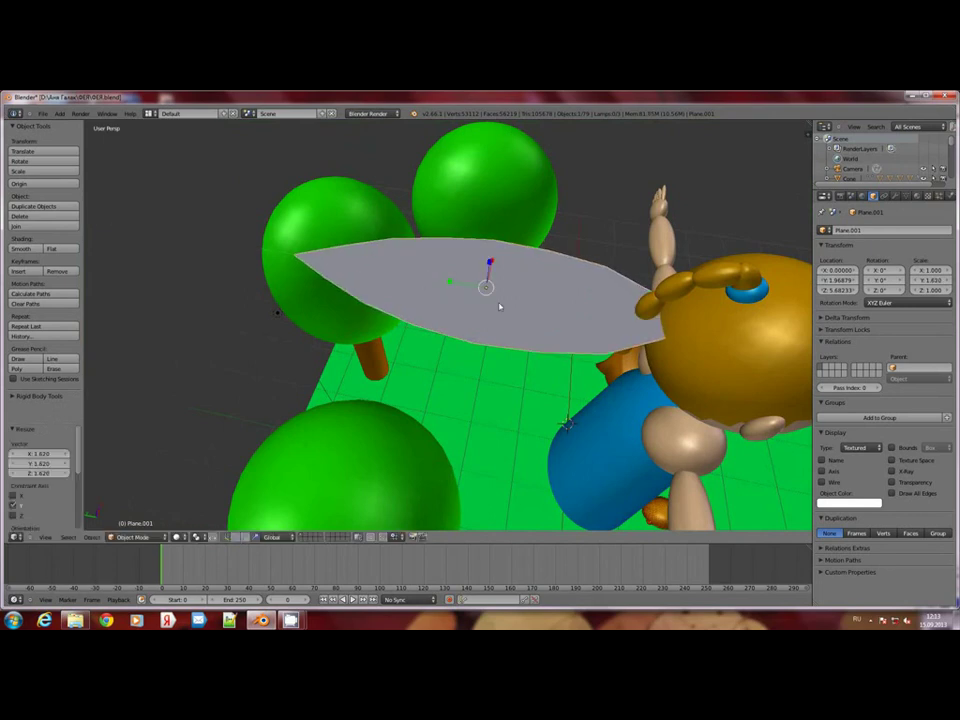
key("s")
left_click(637, 349)
mouse_move(637, 349)
middle_mouse_down()
mouse_move(752, 406)
mouse_move(586, 455)
middle_mouse_up()
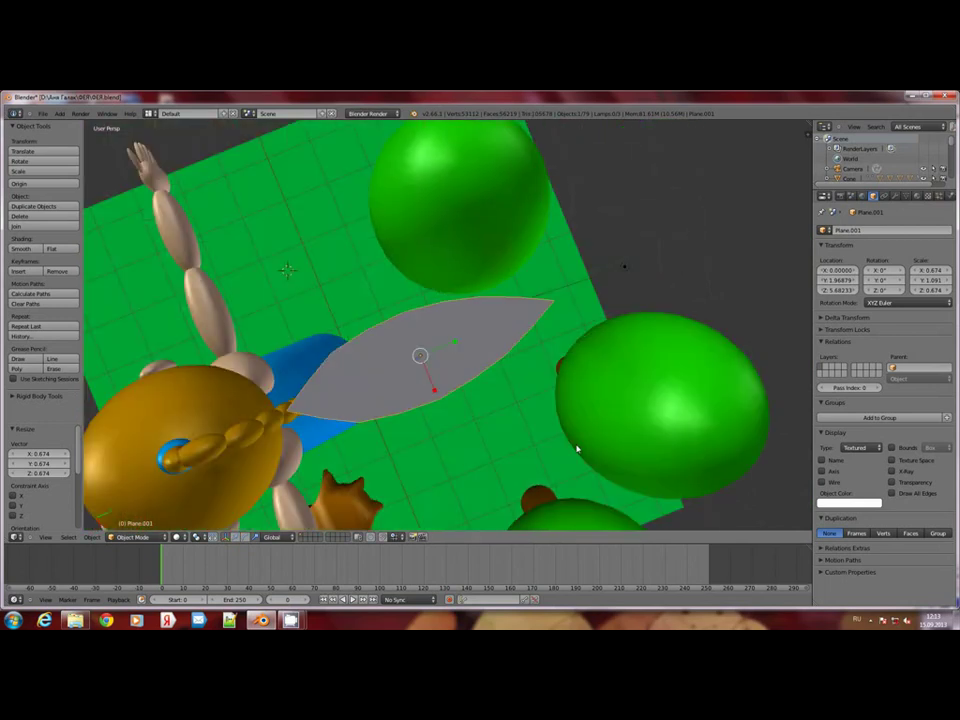
mouse_move(462, 464)
middle_mouse_down()
mouse_move(489, 454)
mouse_move(456, 386)
mouse_move(500, 386)
mouse_move(510, 420)
mouse_move(318, 313)
mouse_move(334, 315)
mouse_move(424, 390)
mouse_move(440, 380)
middle_mouse_up()
Add a new mesh plane to the scene
left_click(59, 113)
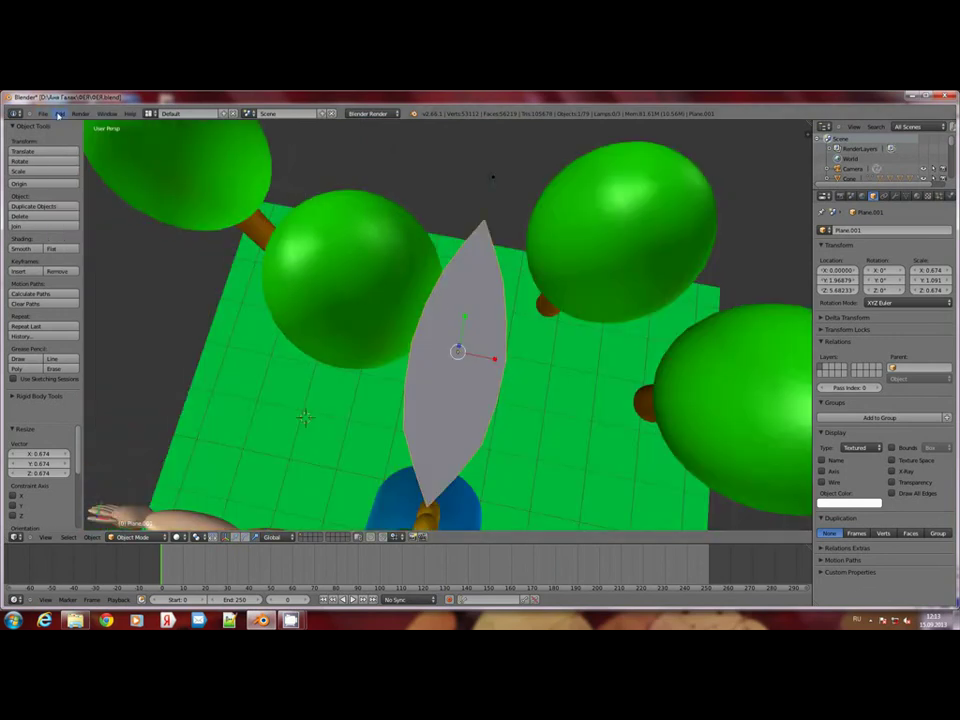
left_click(59, 113)
left_click(131, 128)
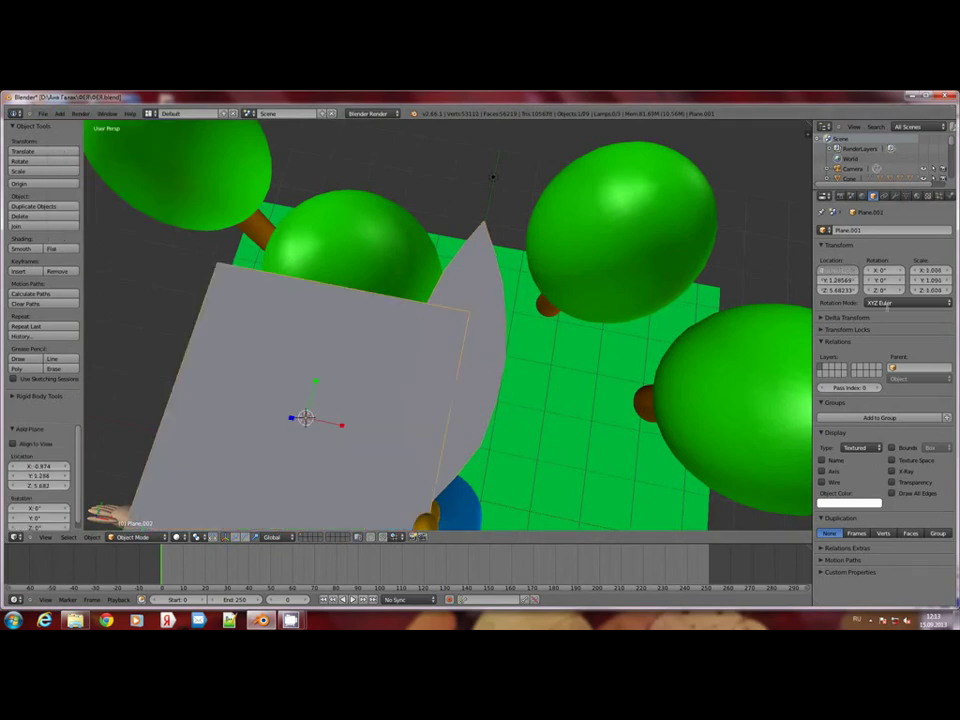
Set the new plane's X location to 0 and move it 0.737 along Y
type("0")
key("Return")
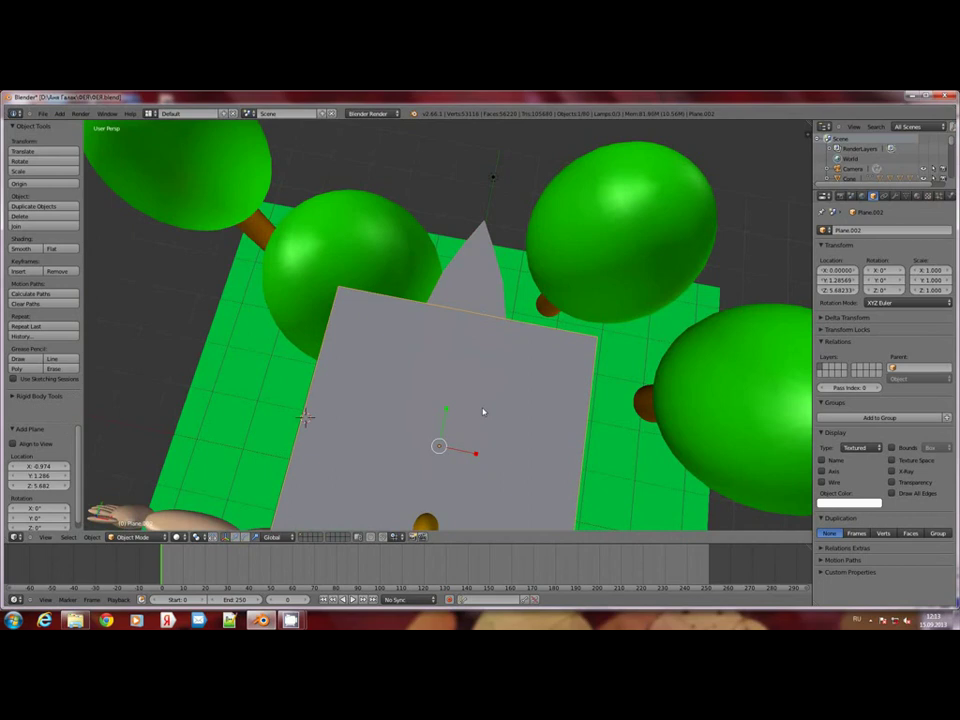
key("Tab")
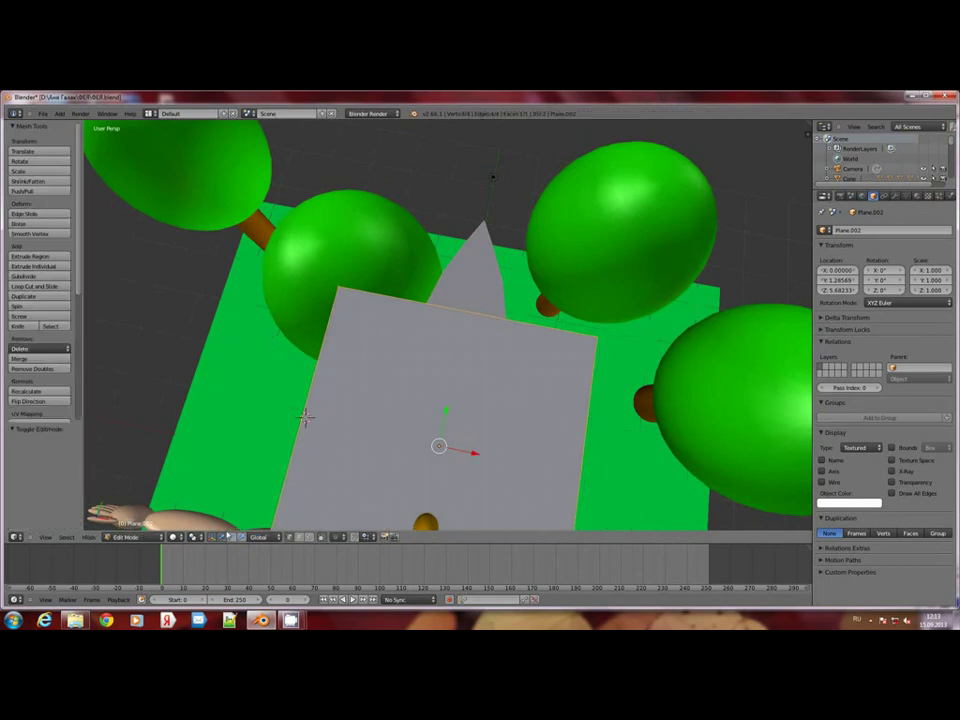
key("g")
key("y")
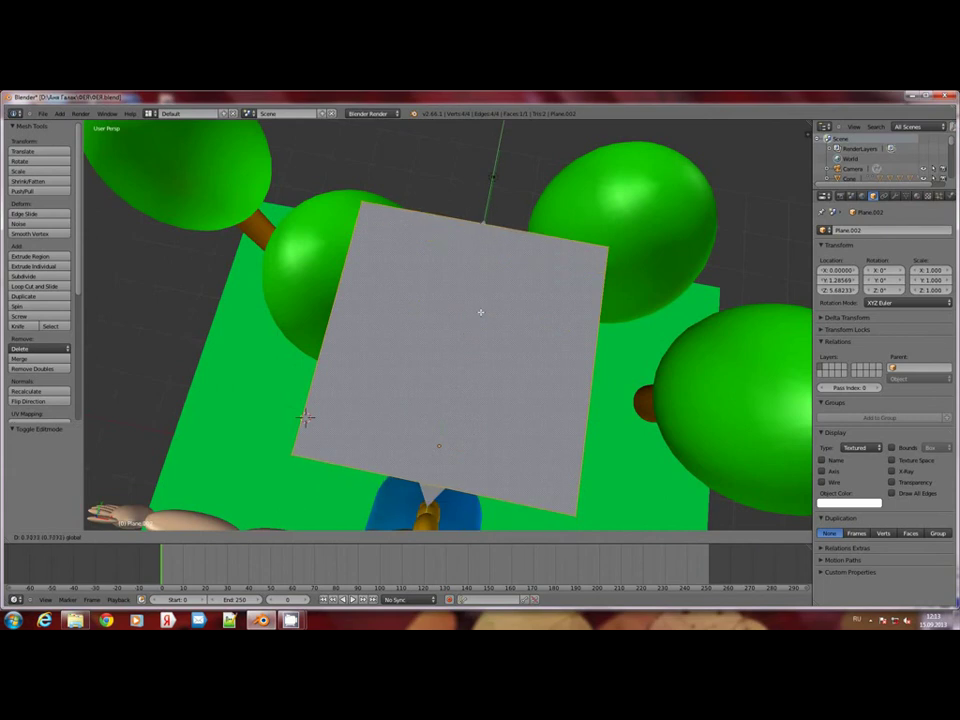
left_click(306, 418)
mouse_move(306, 418)
middle_mouse_down()
mouse_move(365, 437)
mouse_move(352, 462)
middle_mouse_up()
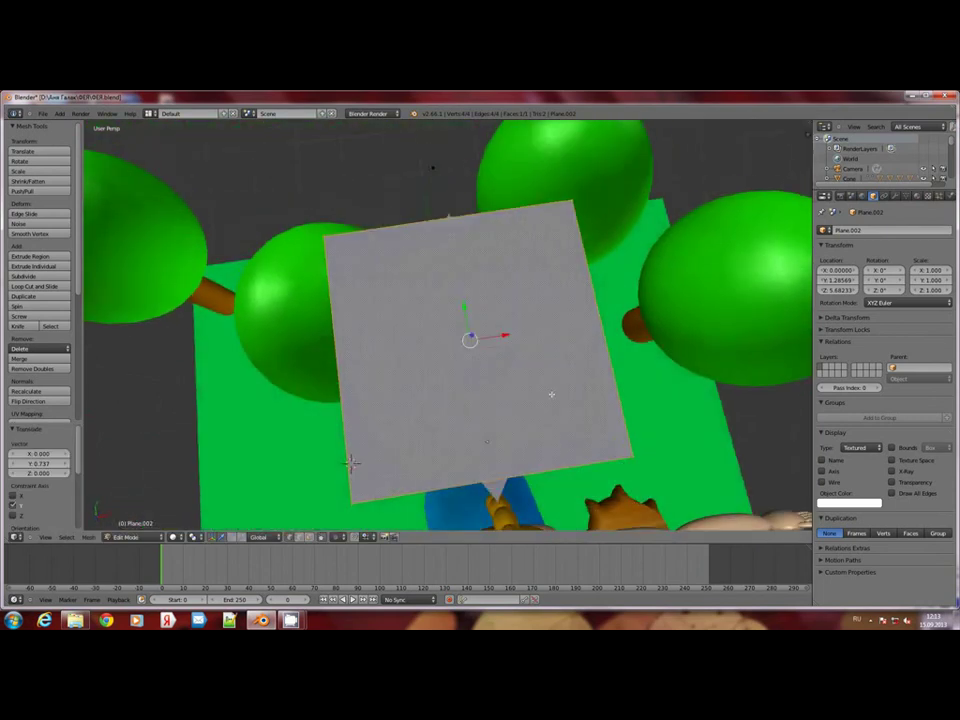
Subdivide the plane into four quads and switch to Top view
key("w")
left_click(538, 380)
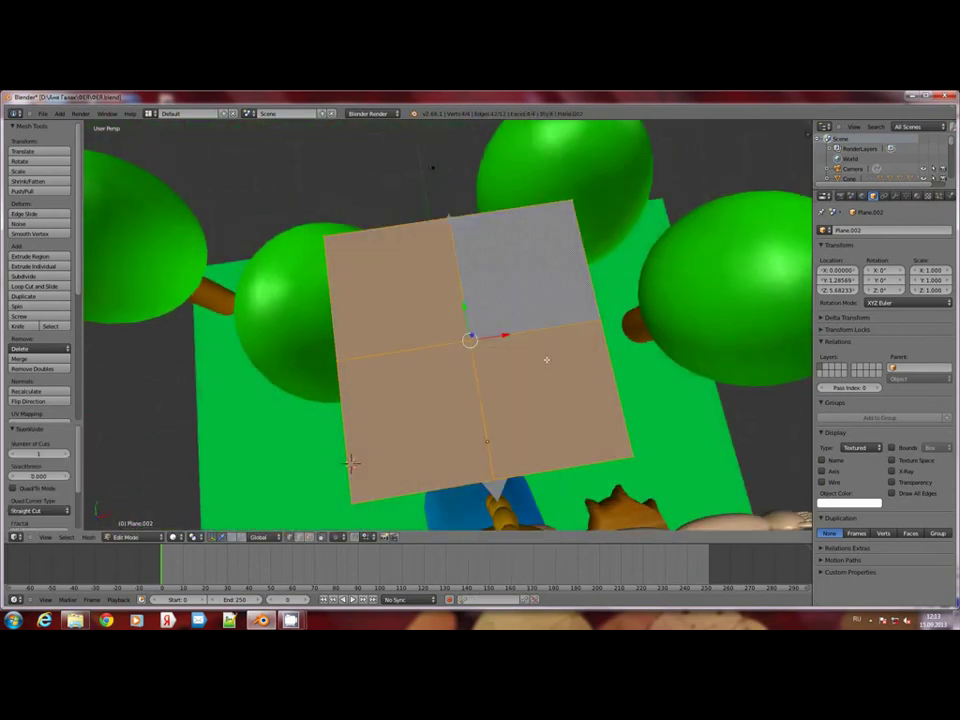
left_click(45, 537)
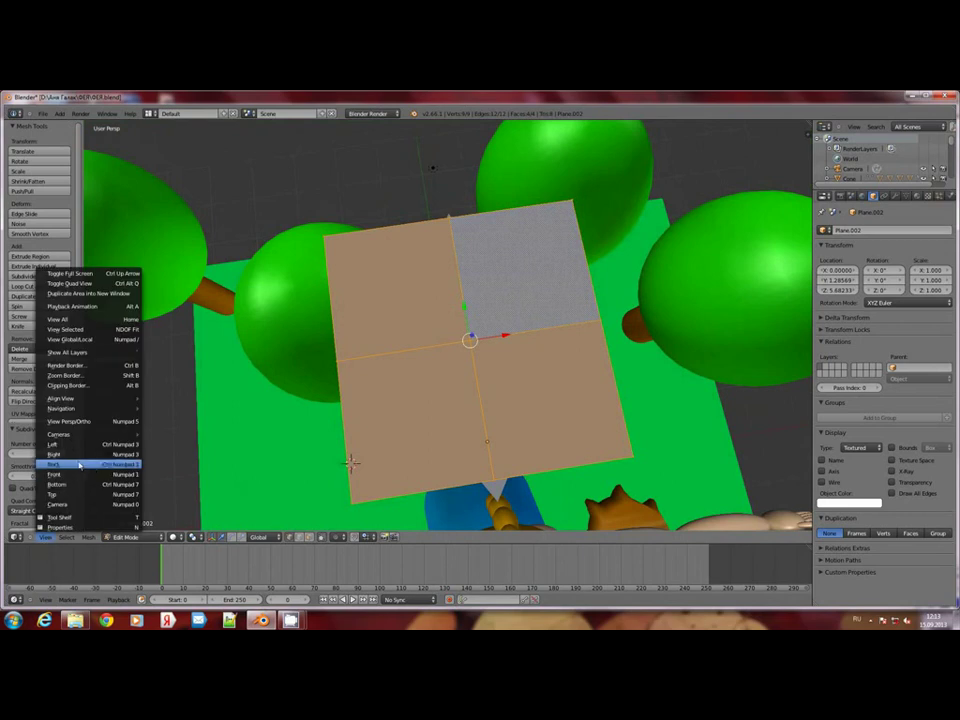
left_click(62, 494)
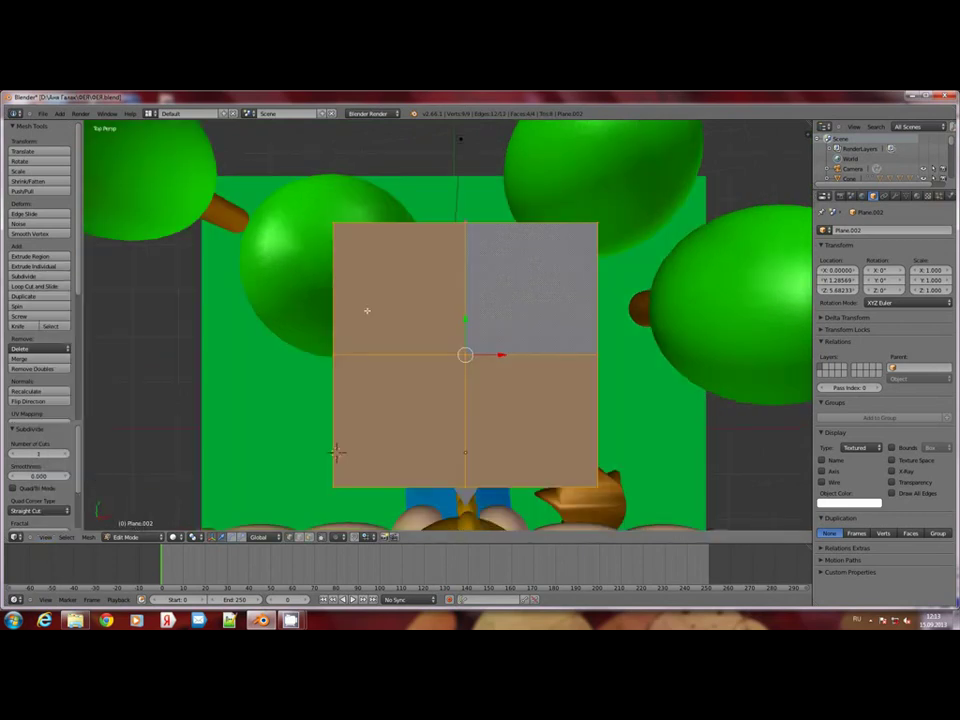
Pull the second plane's top-left and top-right corners inward
right_click(335, 225)
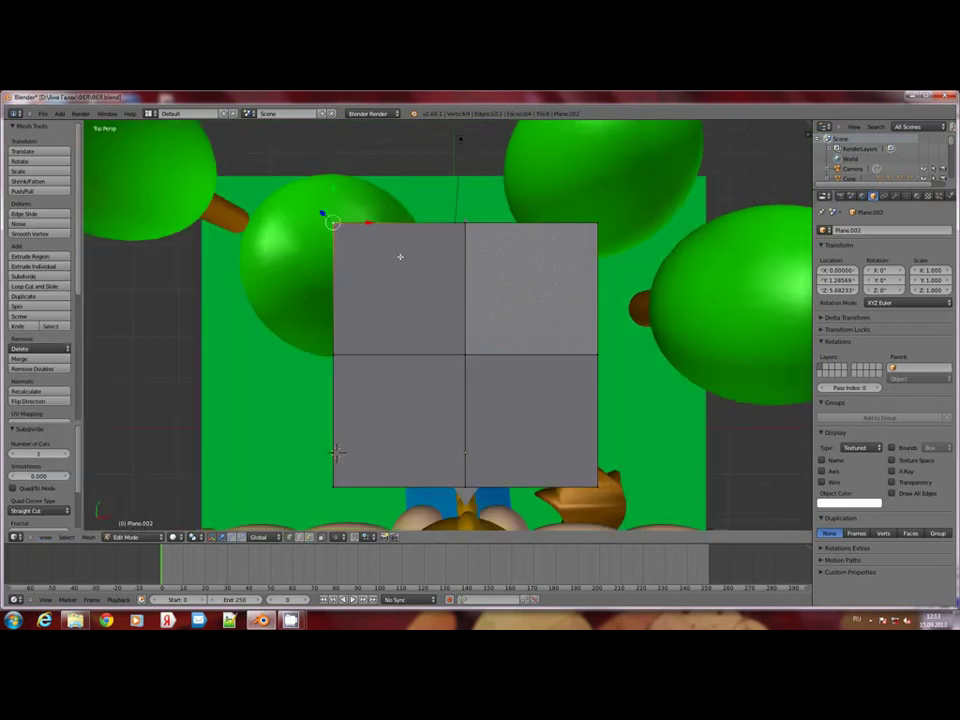
key("g")
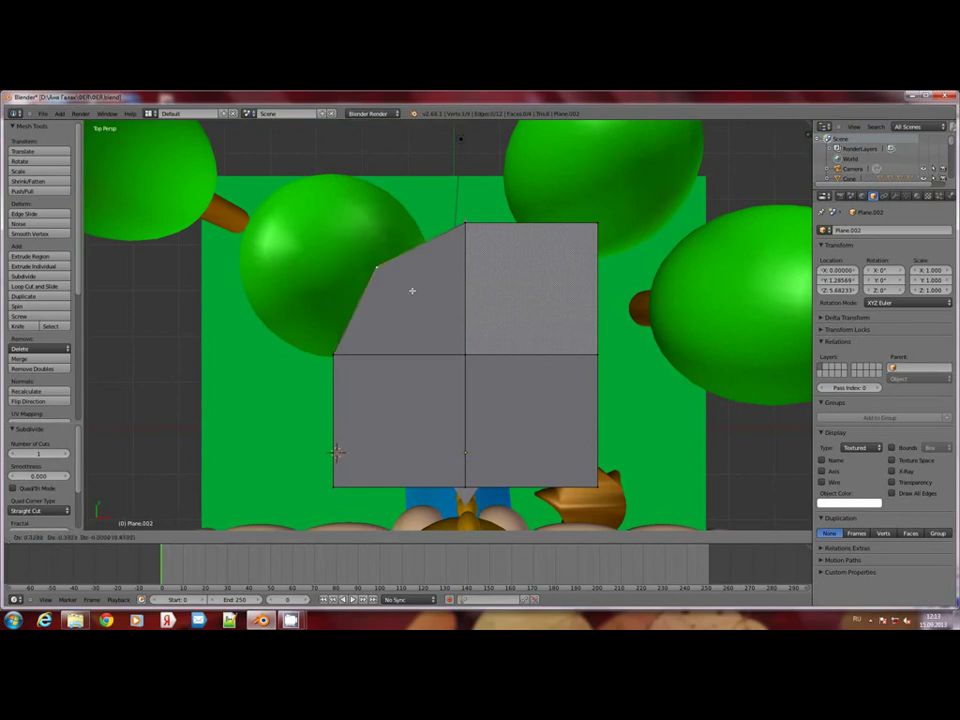
left_click(413, 288)
right_click(596, 222)
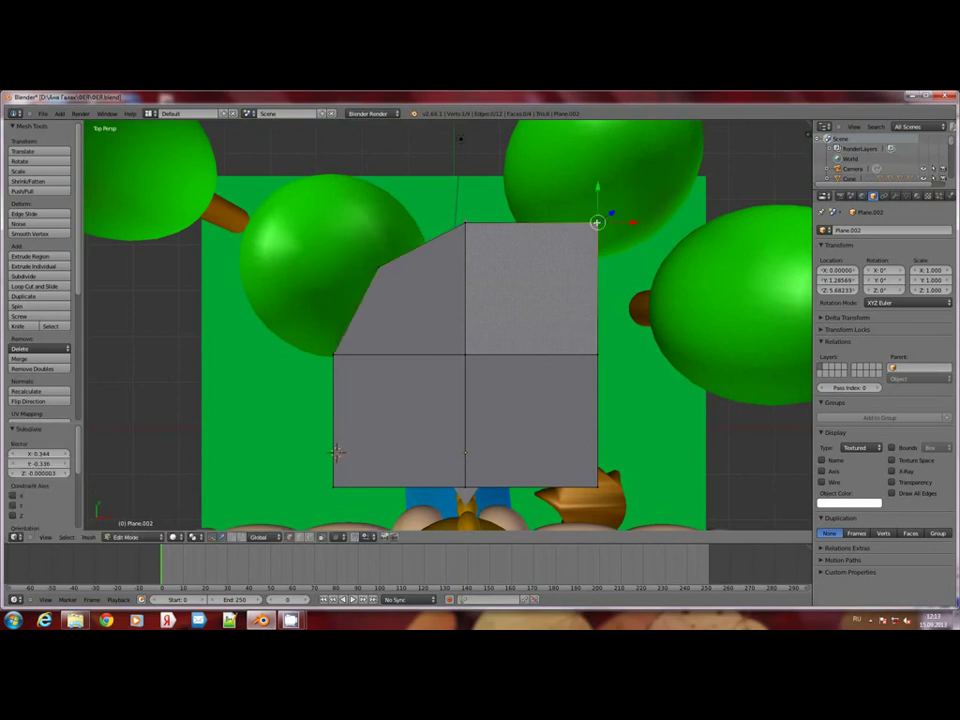
key("g")
left_click(553, 264)
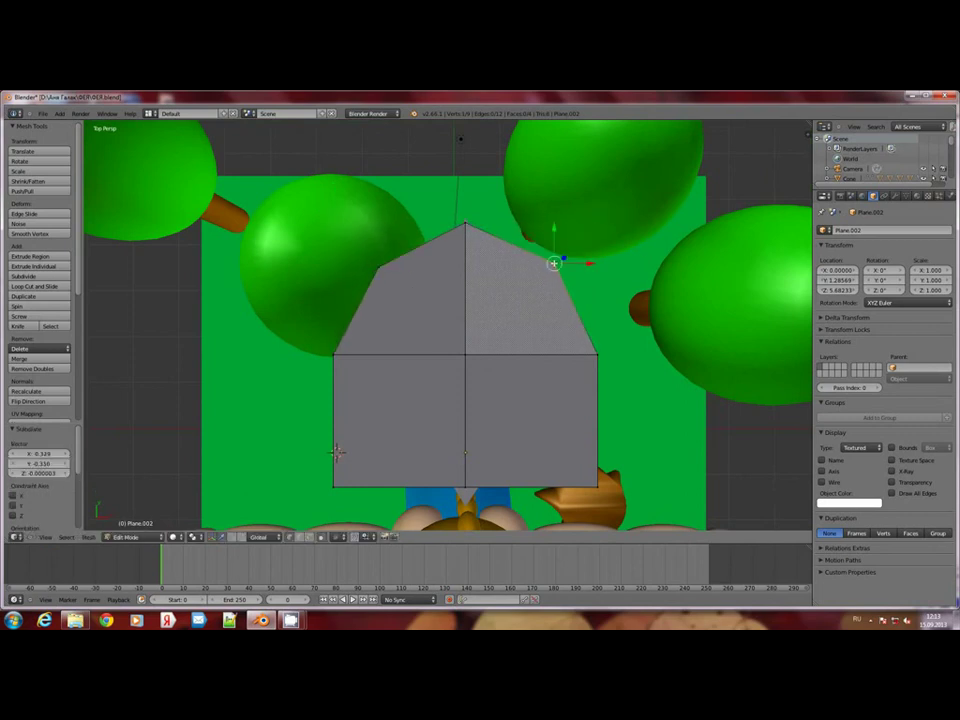
Pull the bottom-right and bottom-left corners inward to complete the eight-sided outline
right_click(600, 484)
key("g")
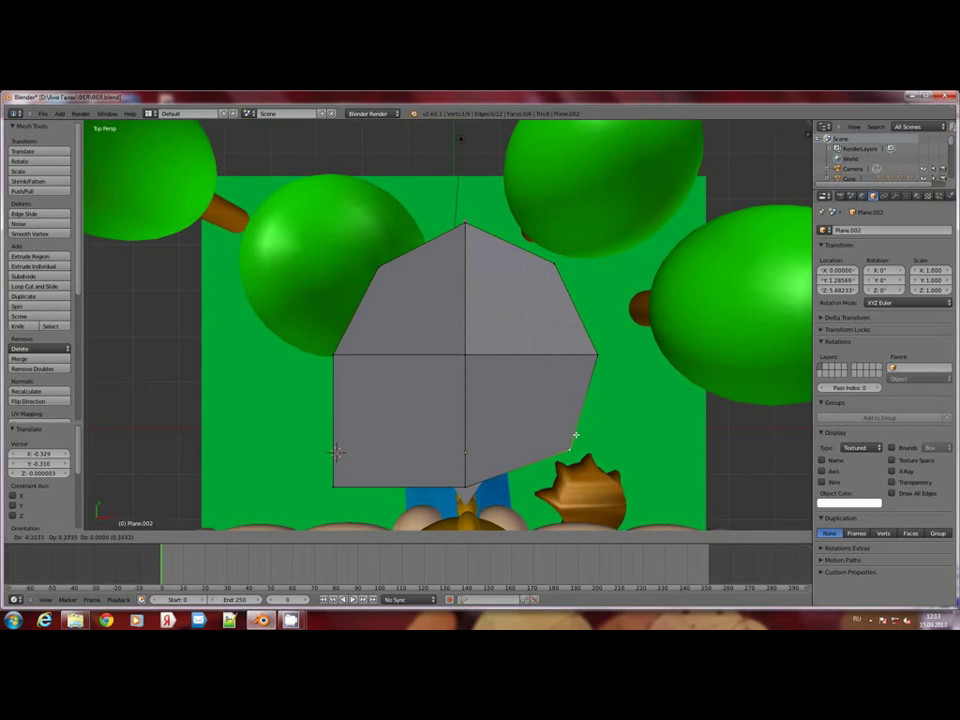
left_click(572, 449)
right_click(334, 484)
key("g")
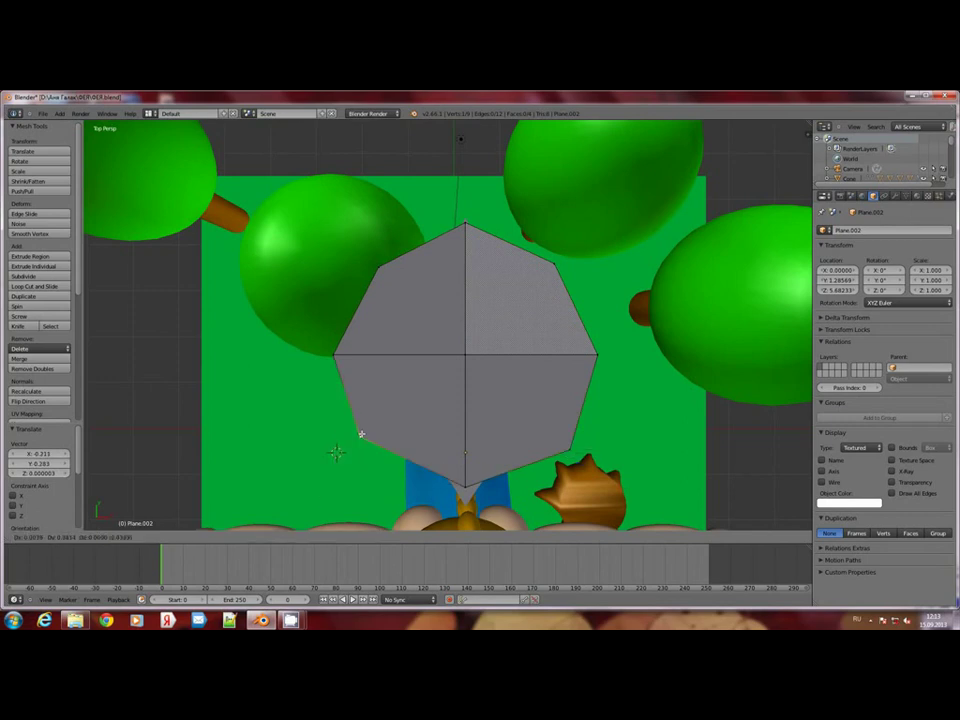
left_click(337, 452)
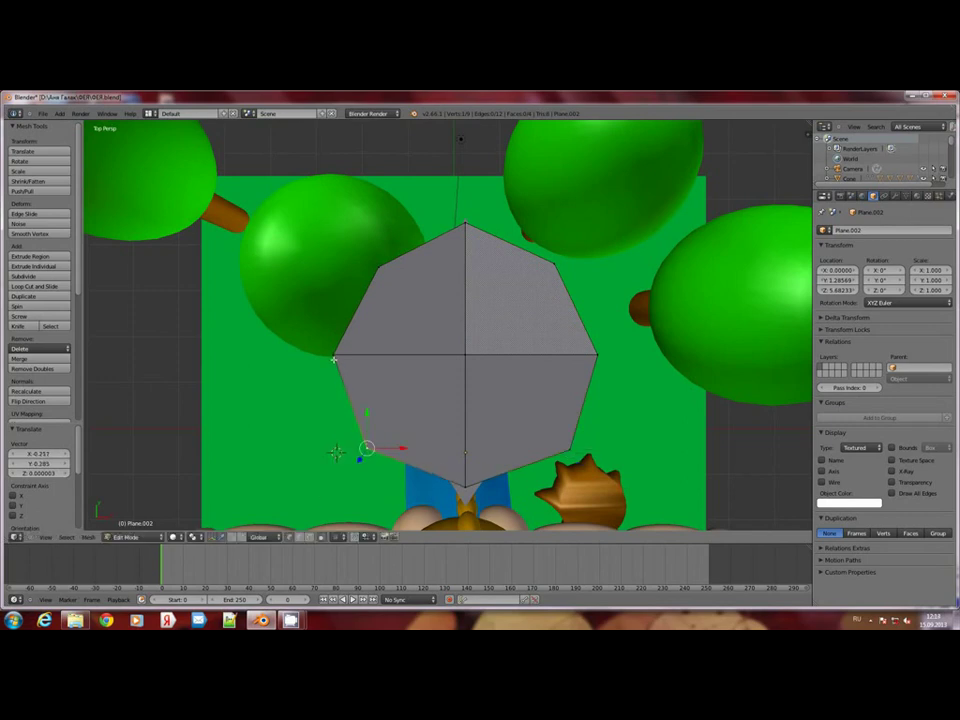
Select the whole eight-sided shape and subdivide it into a finer grid
key("a")
key("a")
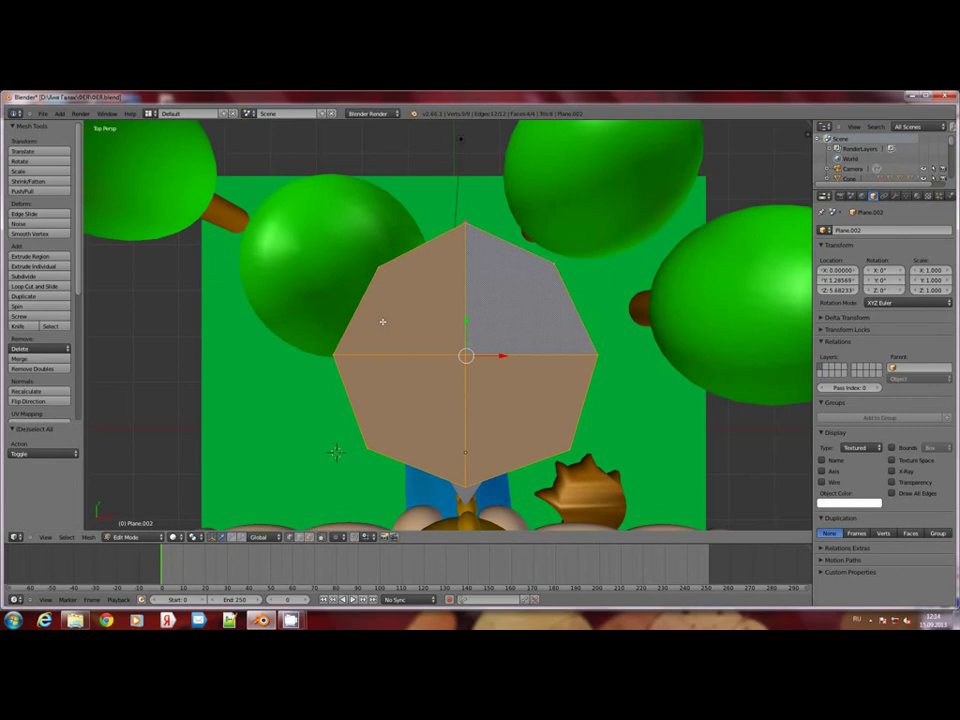
key("w")
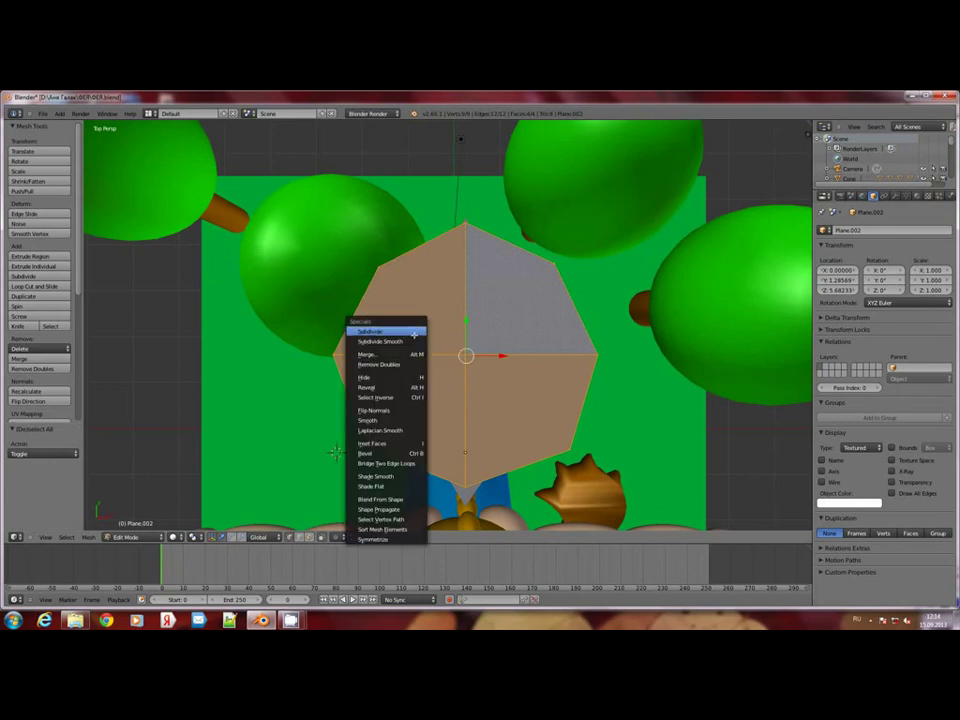
left_click(413, 333)
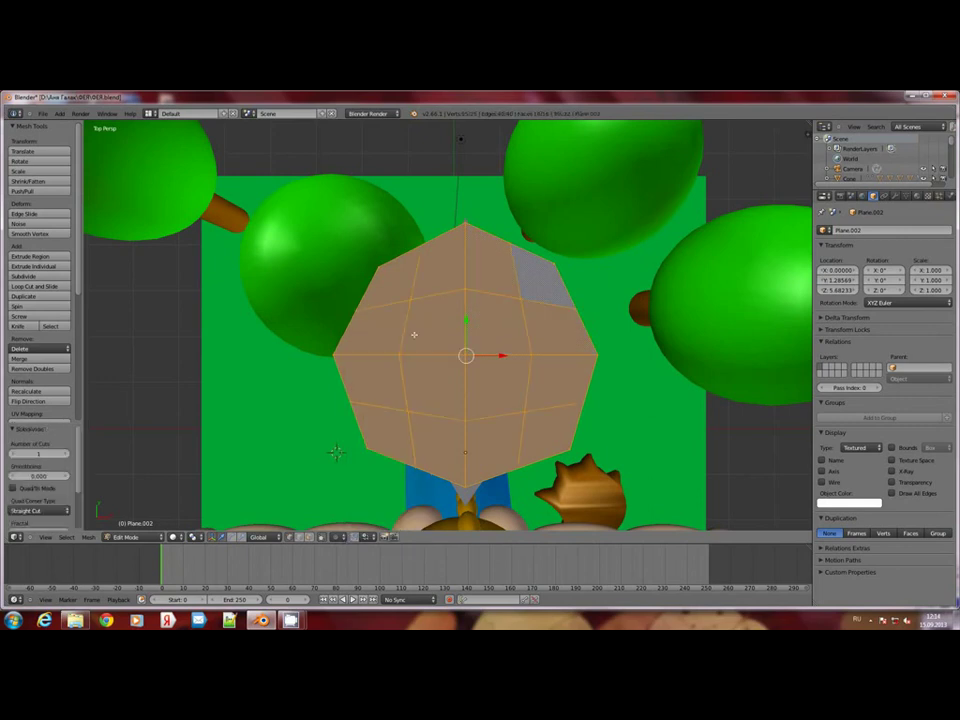
Nudge the upper-left, top, upper-right and right edge points toward a circle
right_click(378, 267)
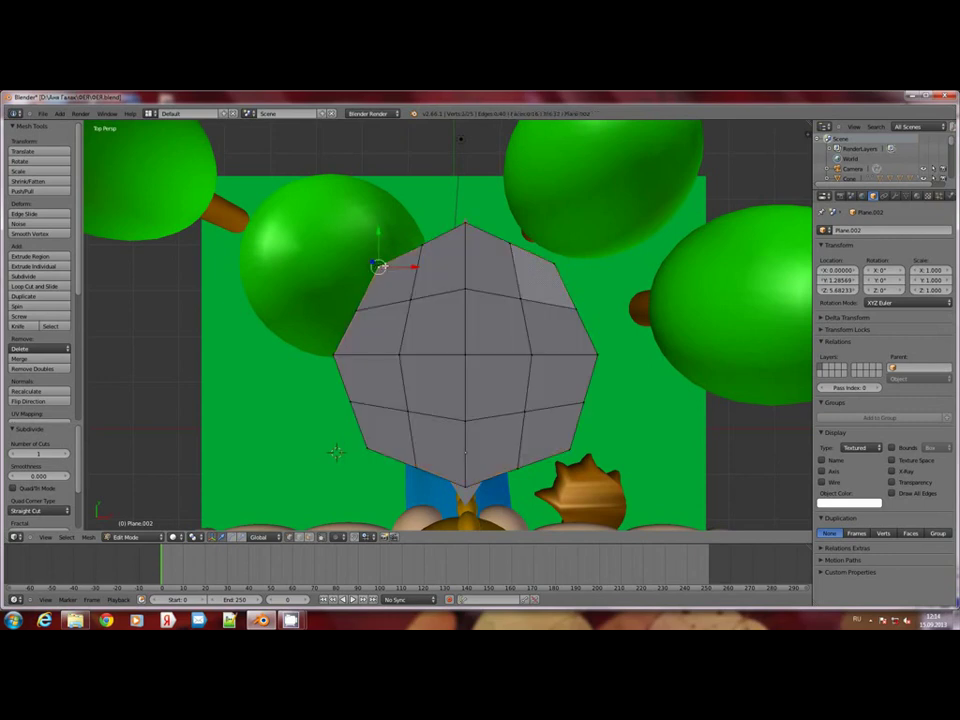
key("g")
left_click(383, 270)
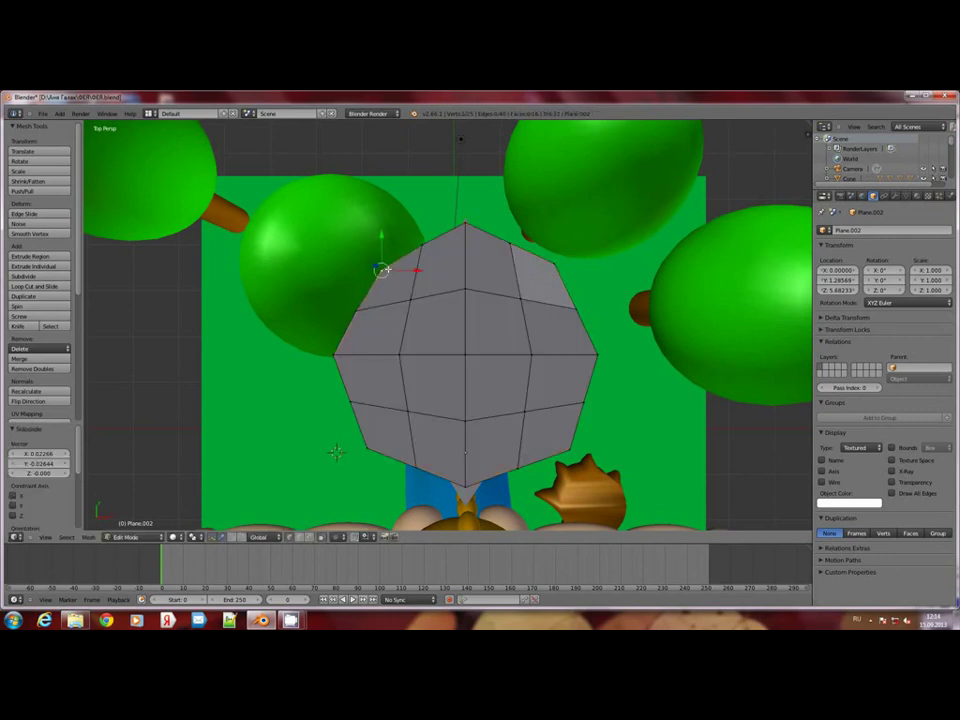
right_click(468, 232)
key("g")
left_click(524, 254)
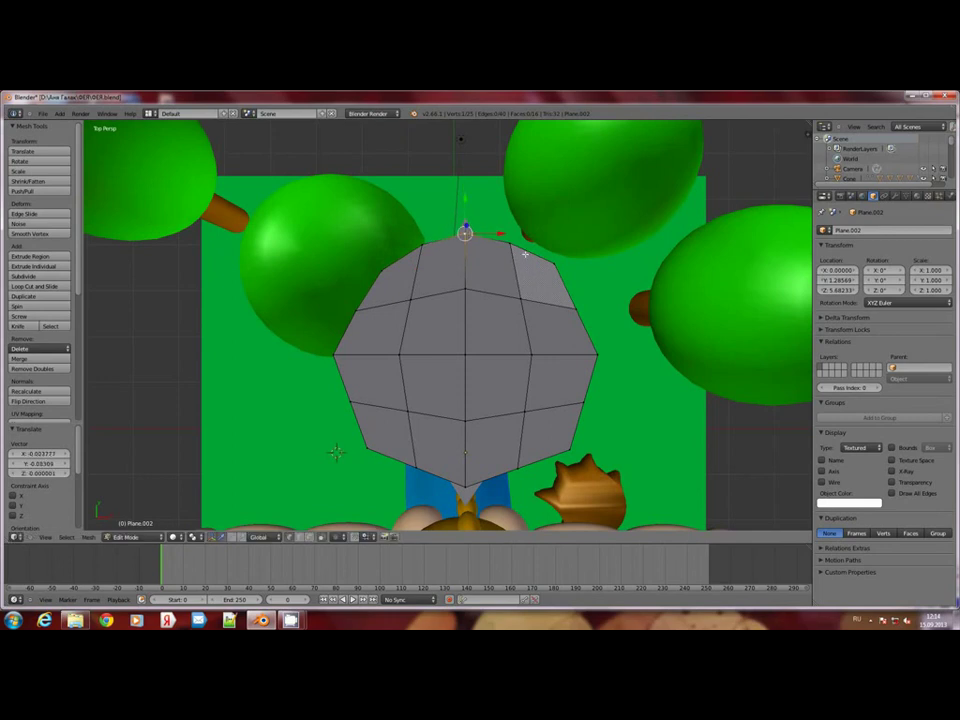
key("g")
left_click(553, 262)
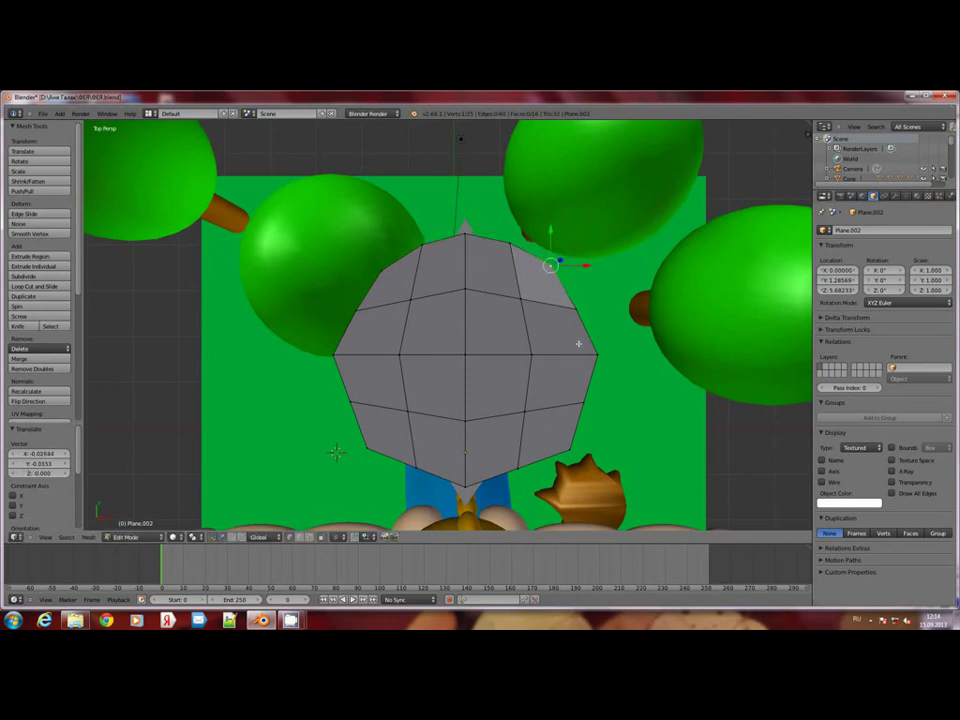
right_click(597, 355)
key("g")
left_click(588, 355)
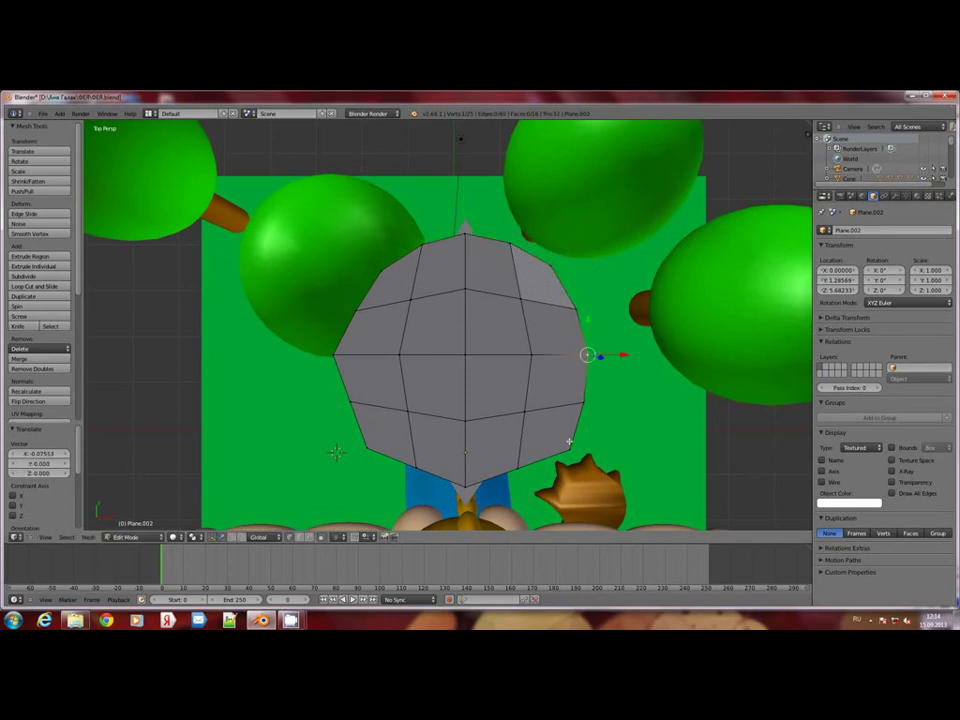
Nudge the lower-right, bottom, lower-left and left edge points into a near-circular outline
right_click(569, 450)
key("g")
left_click(565, 446)
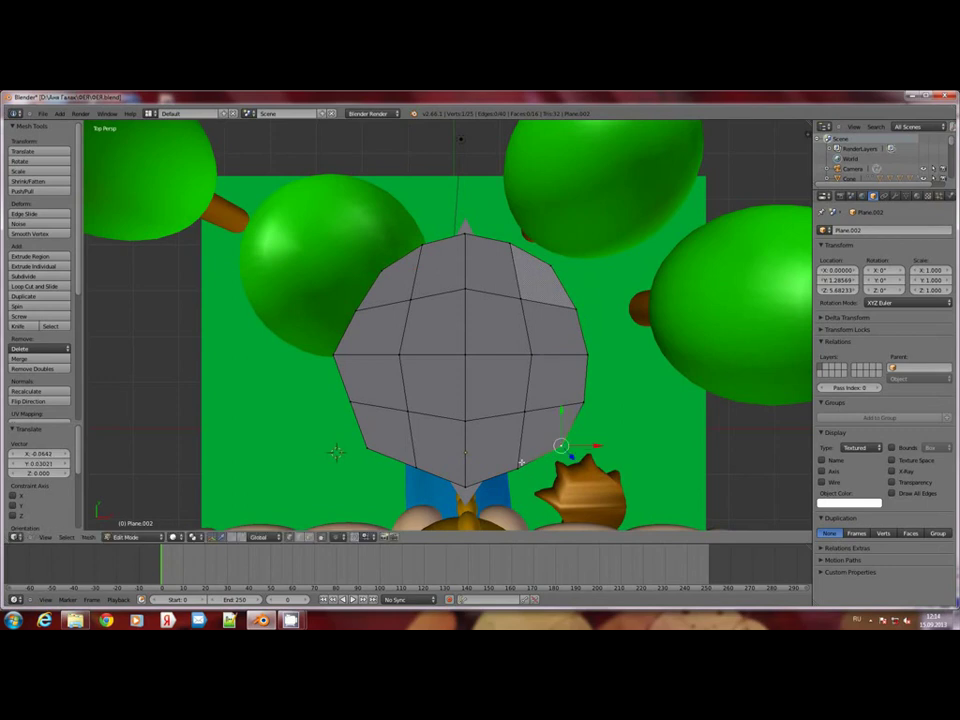
right_click(466, 488)
key("g")
left_click(464, 492)
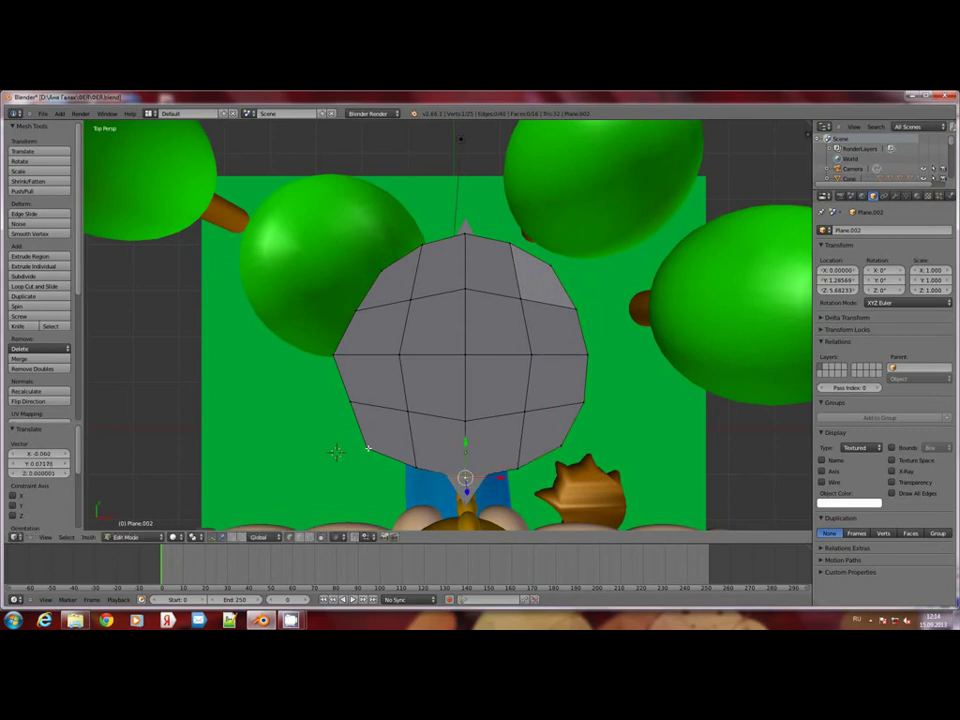
right_click(367, 447)
key("g")
left_click(375, 440)
right_click(336, 355)
key("g")
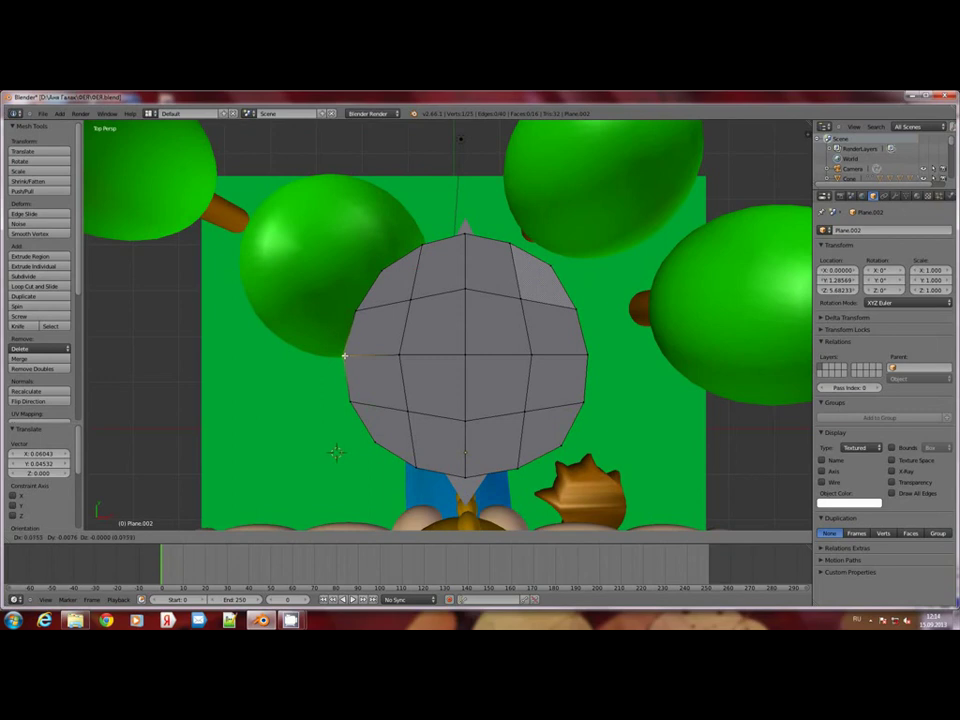
left_click(342, 355)
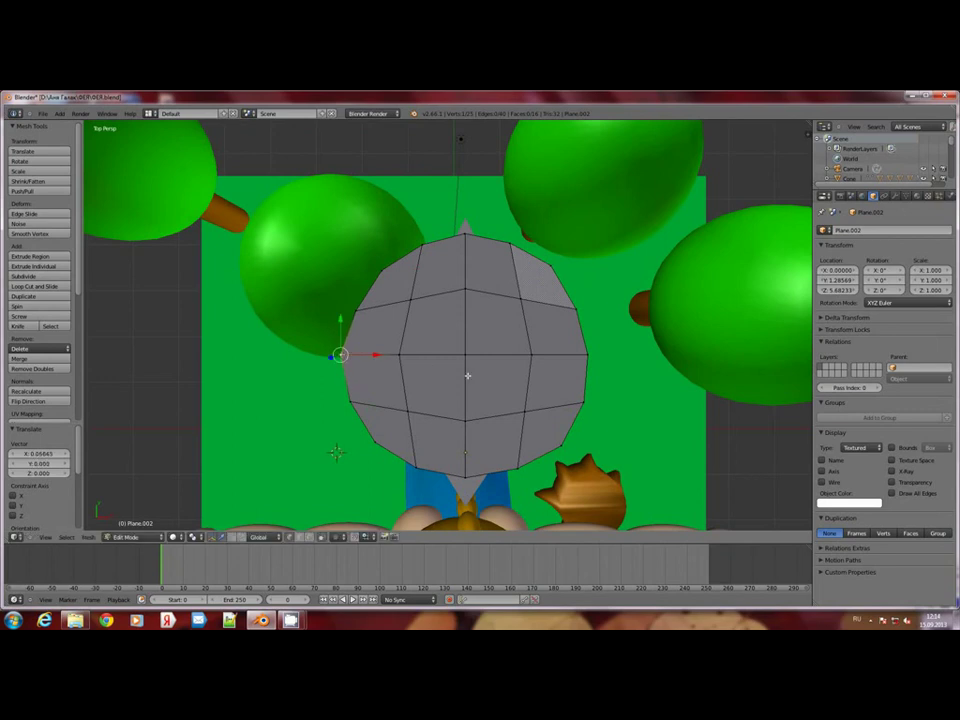
Select the whole round shape and extrude it along its normal
key("a")
mouse_move(459, 394)
middle_mouse_down()
mouse_move(464, 337)
mouse_move(360, 332)
mouse_move(358, 318)
middle_mouse_up()
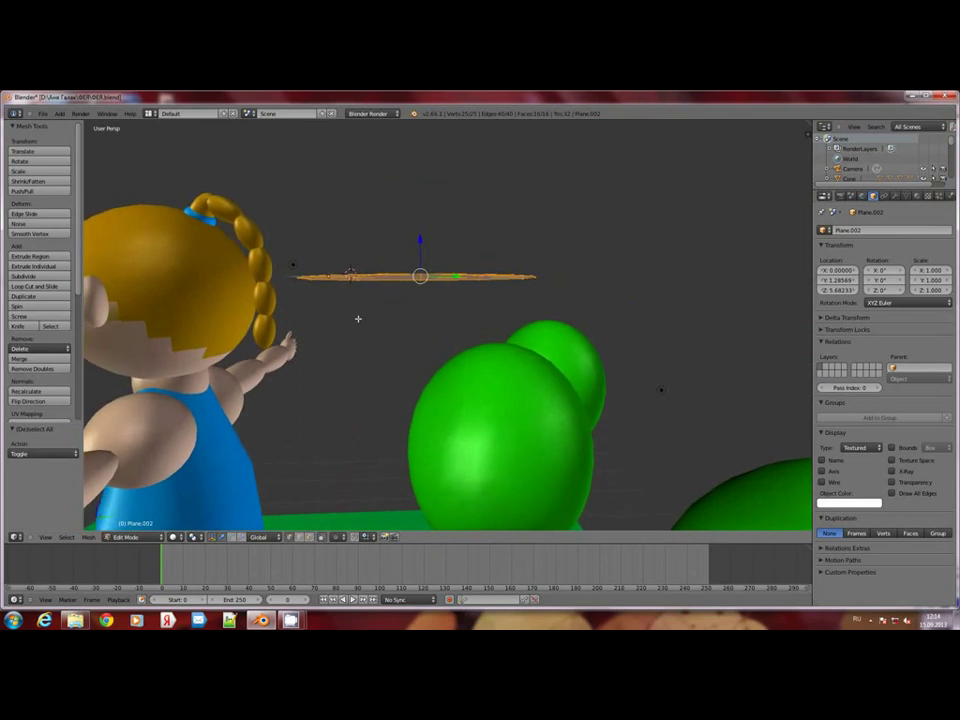
key("e")
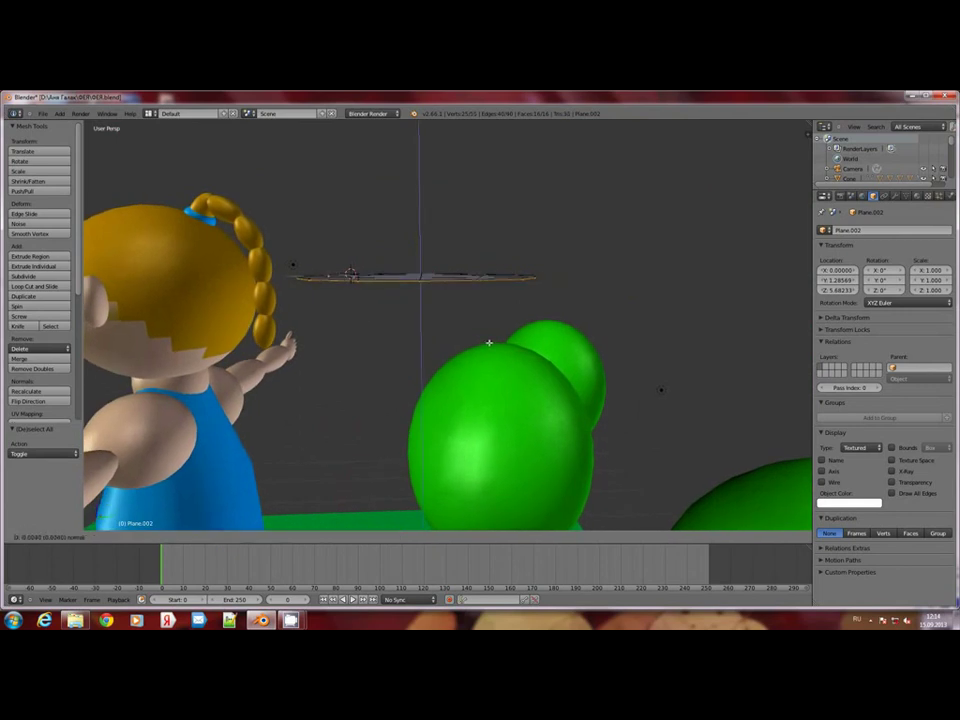
left_click(489, 343)
mouse_move(448, 364)
middle_mouse_down()
mouse_move(407, 368)
mouse_move(376, 328)
mouse_move(440, 217)
mouse_move(381, 343)
mouse_move(380, 324)
middle_mouse_up()
Try a subdivision and undo it, then apply Shade Smooth and return to Object Mode
key("a")
key("w")
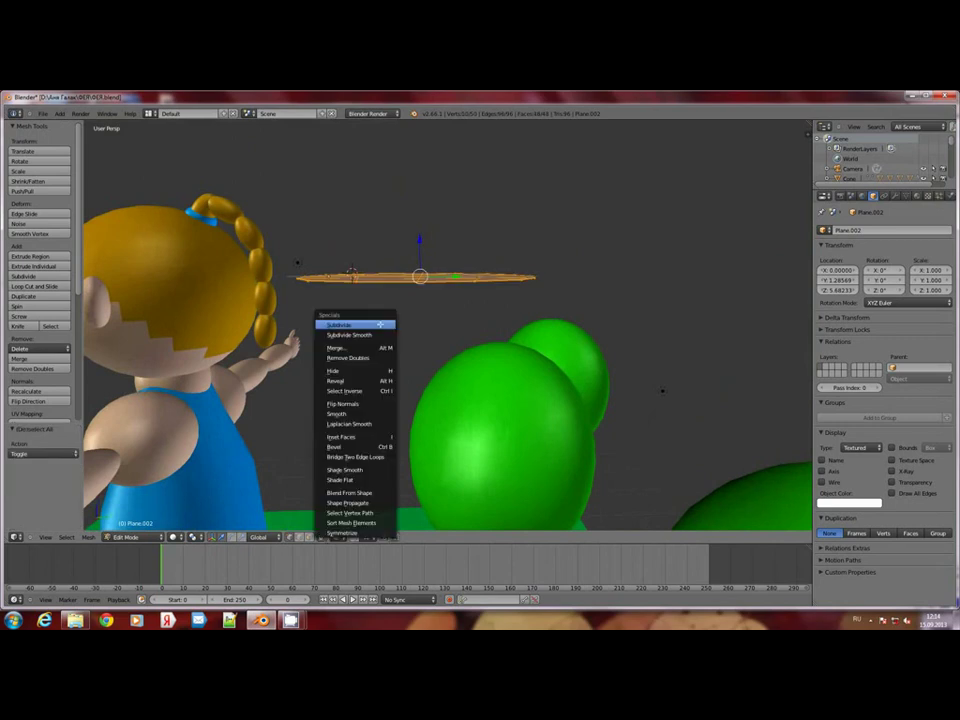
left_click(380, 326)
middle_click_drag(381, 332, 379, 345)
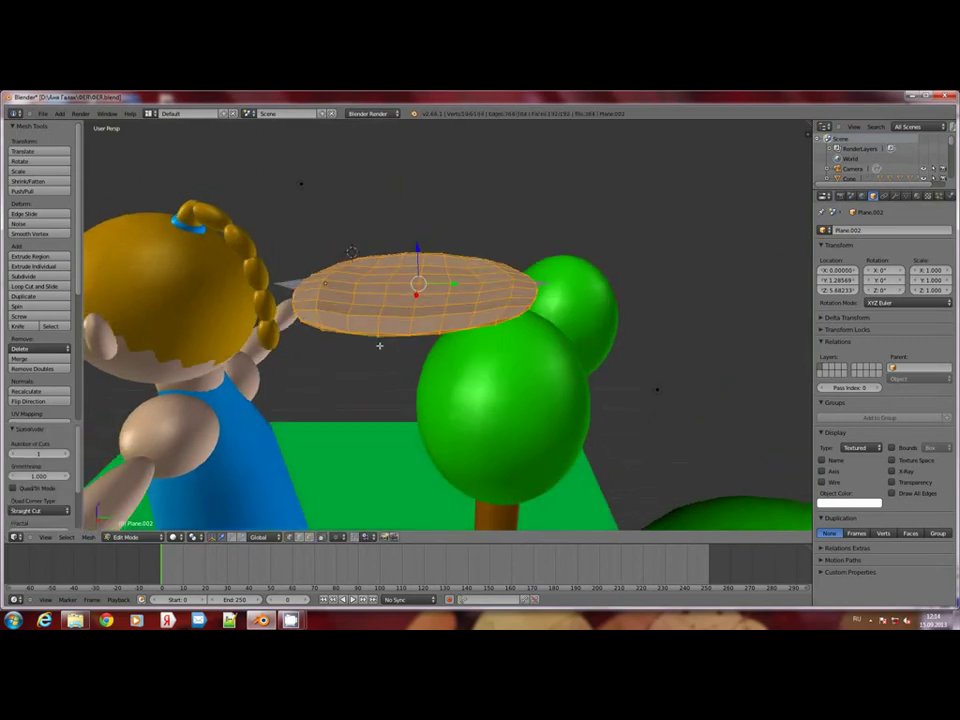
key("ctrl+z")
key("w")
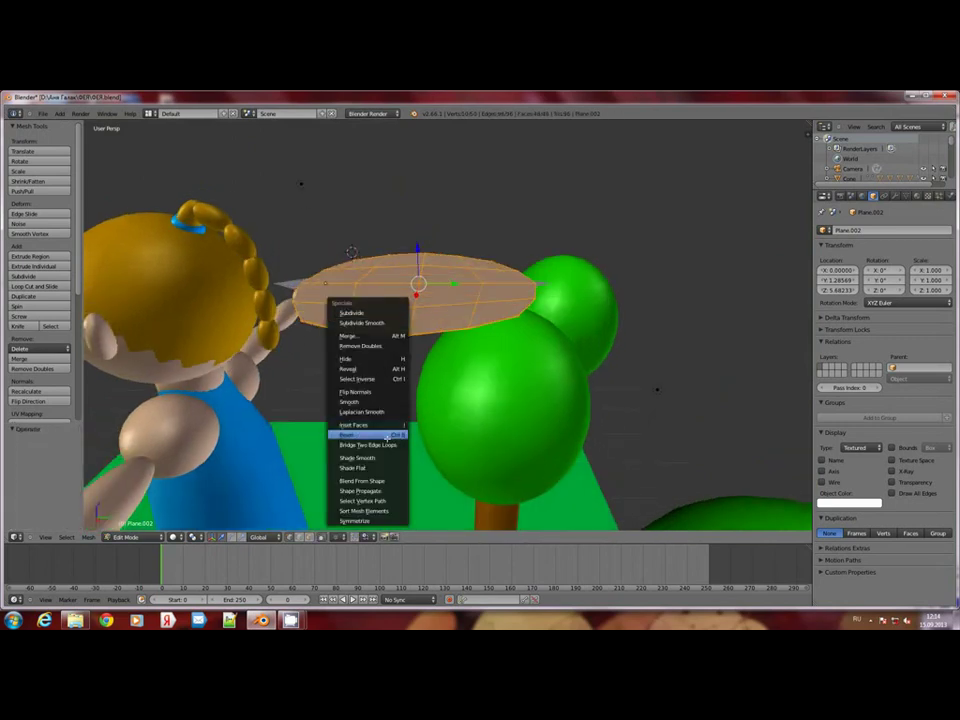
left_click(389, 458)
mouse_move(390, 456)
middle_mouse_down()
mouse_move(384, 396)
mouse_move(389, 408)
middle_mouse_up()
key("Tab")
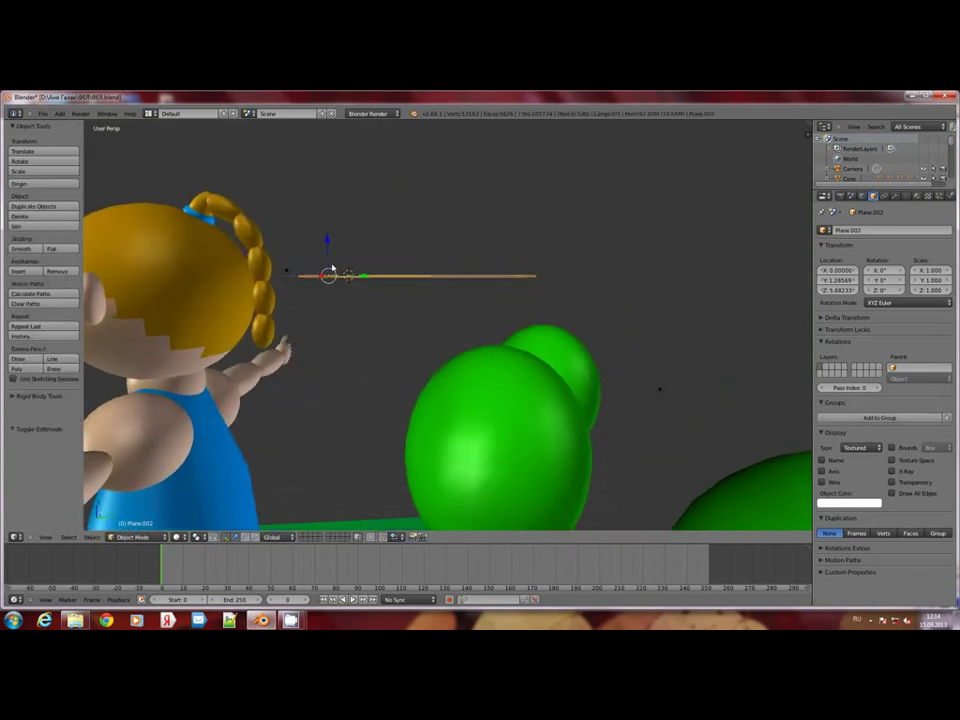
Lower a duplicated disc below the original, then undo the move and the duplication
left_click_drag(328, 242, 332, 294)
mouse_move(332, 294)
middle_mouse_down()
mouse_move(418, 369)
mouse_move(415, 378)
middle_mouse_up()
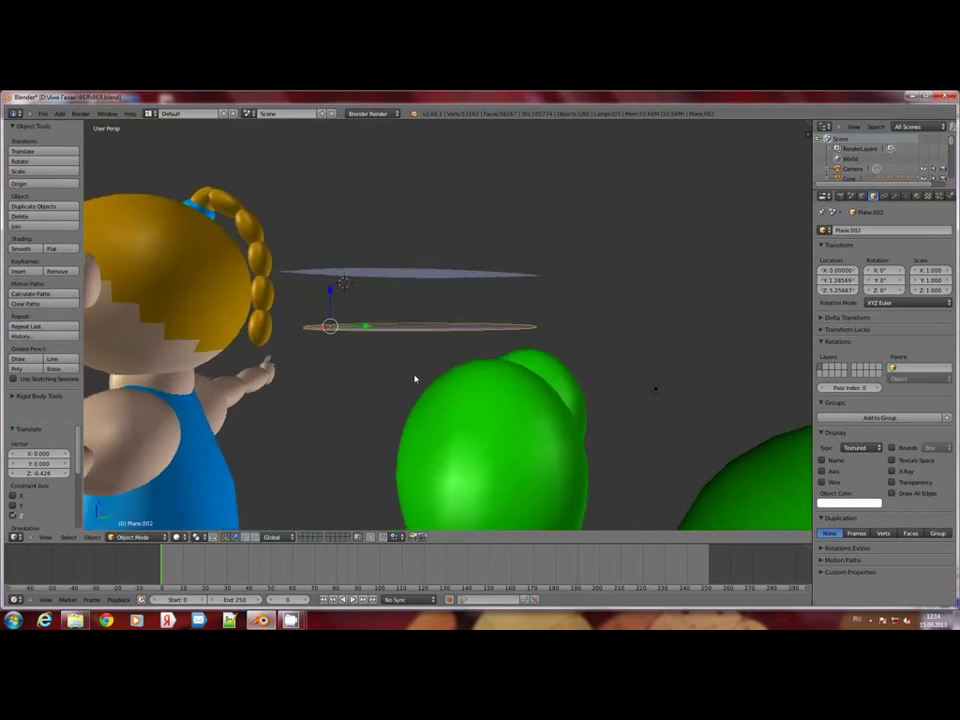
key("ctrl+z")
key("ctrl+z")
key("ctrl+z")
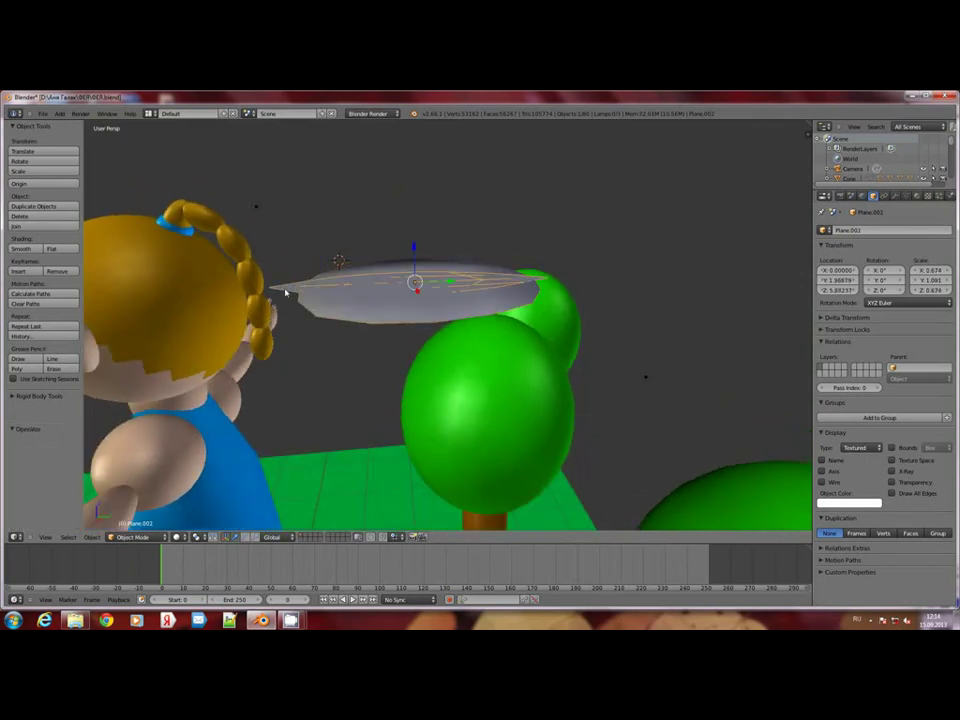
key("ctrl+z")
mouse_move(362, 334)
middle_mouse_down()
mouse_move(347, 366)
mouse_move(360, 336)
middle_mouse_up()
Try extruding the pointed disc and opening parenting options, cancelling both
key("Tab")
key("a")
key("a")
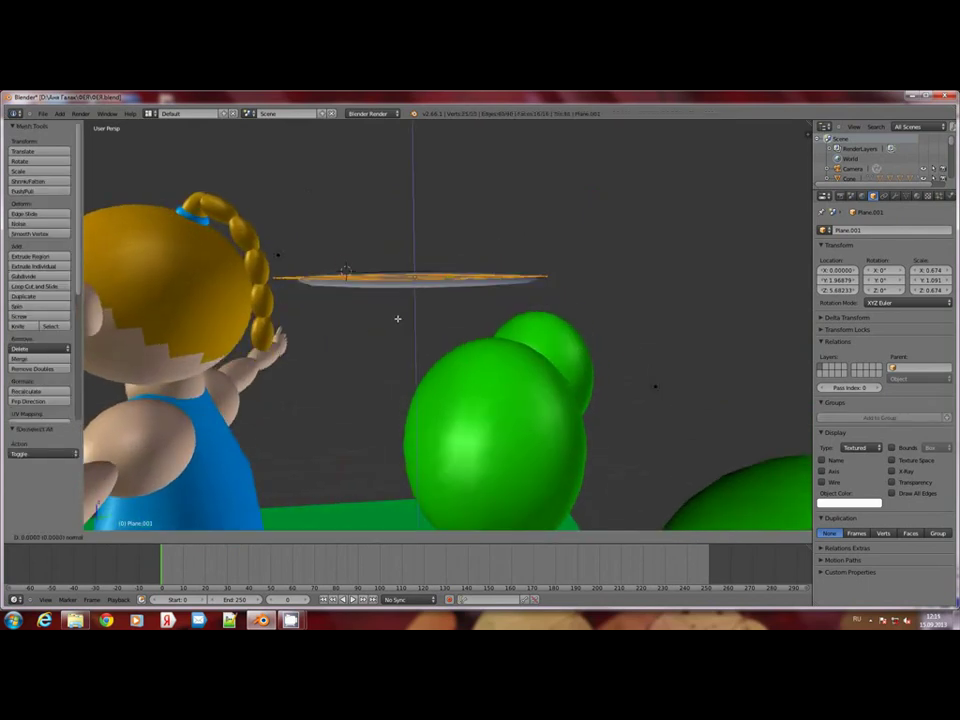
key("e")
right_click(397, 319)
key("Tab")
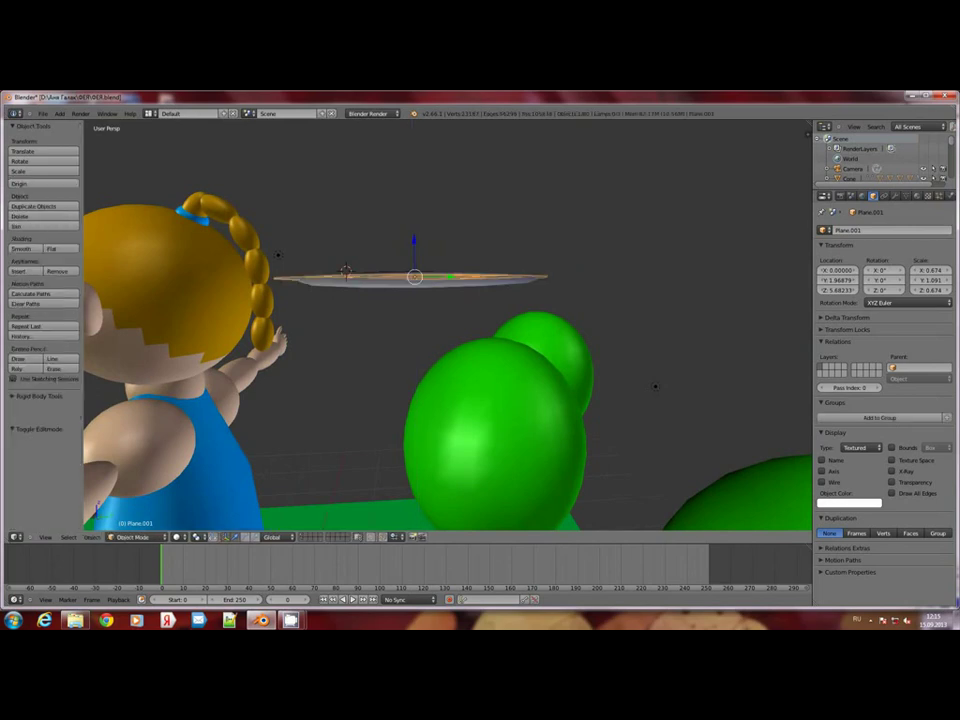
key("alt+p")
left_click(400, 322)
Smooth-shade the whole pointed disc, then select the round disc from a top-down view
key("Tab")
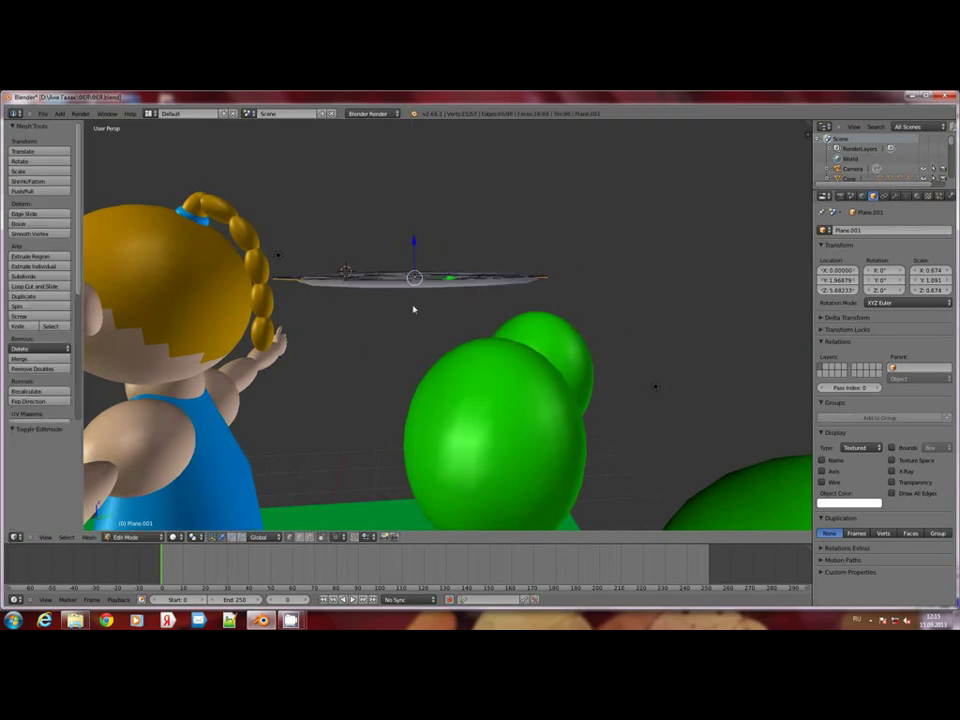
key("a")
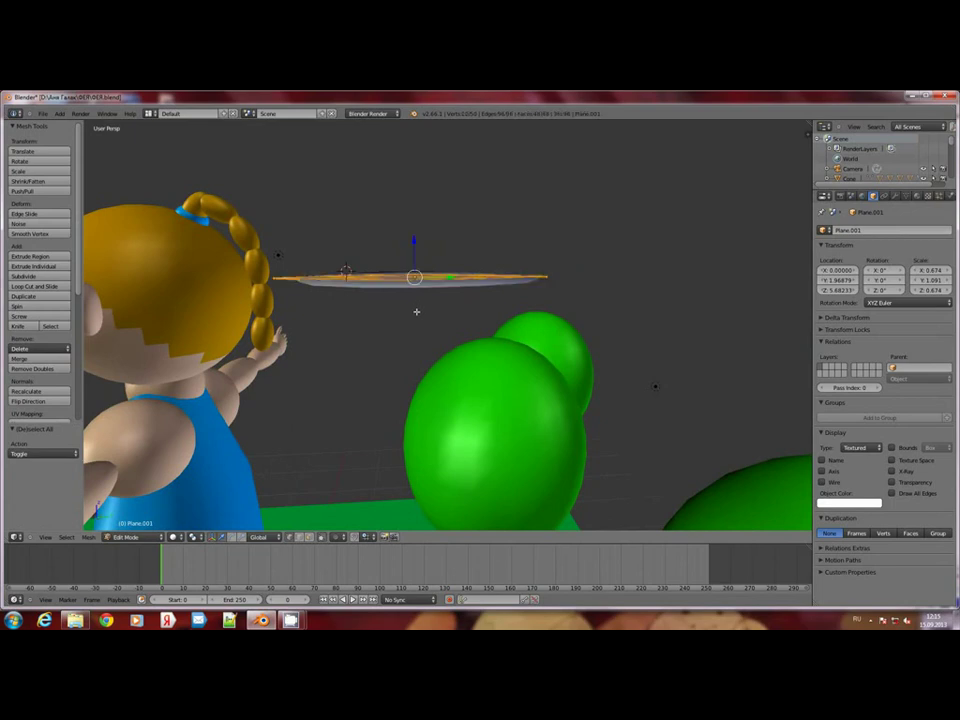
key("w")
left_click(416, 312)
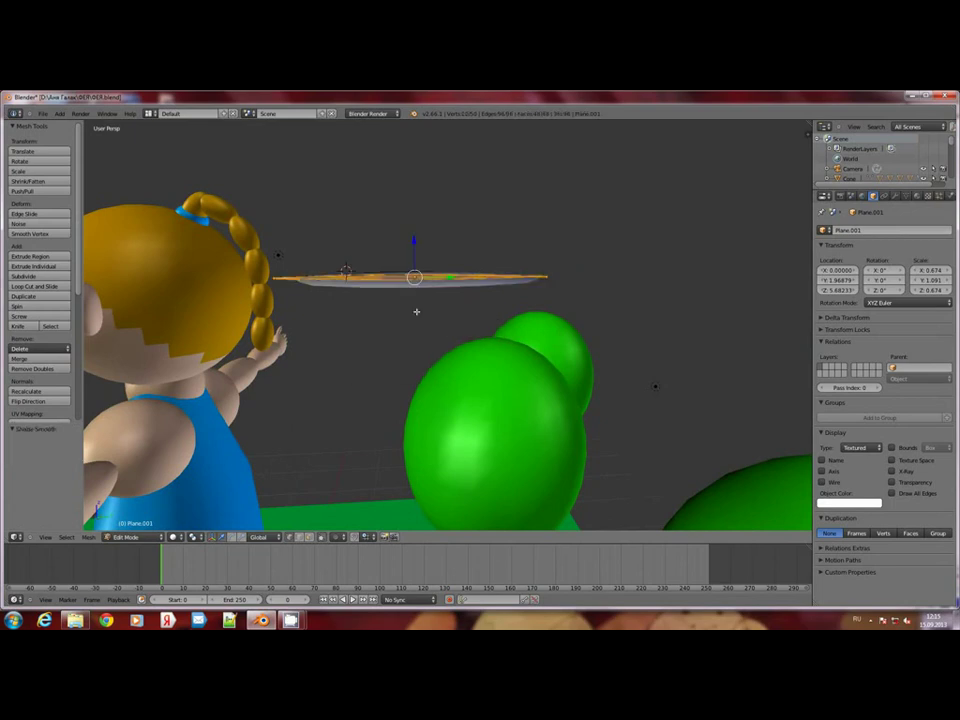
key("Tab")
mouse_move(349, 319)
middle_mouse_down()
mouse_move(343, 371)
mouse_move(388, 407)
mouse_move(445, 406)
middle_mouse_up()
right_click(562, 394)
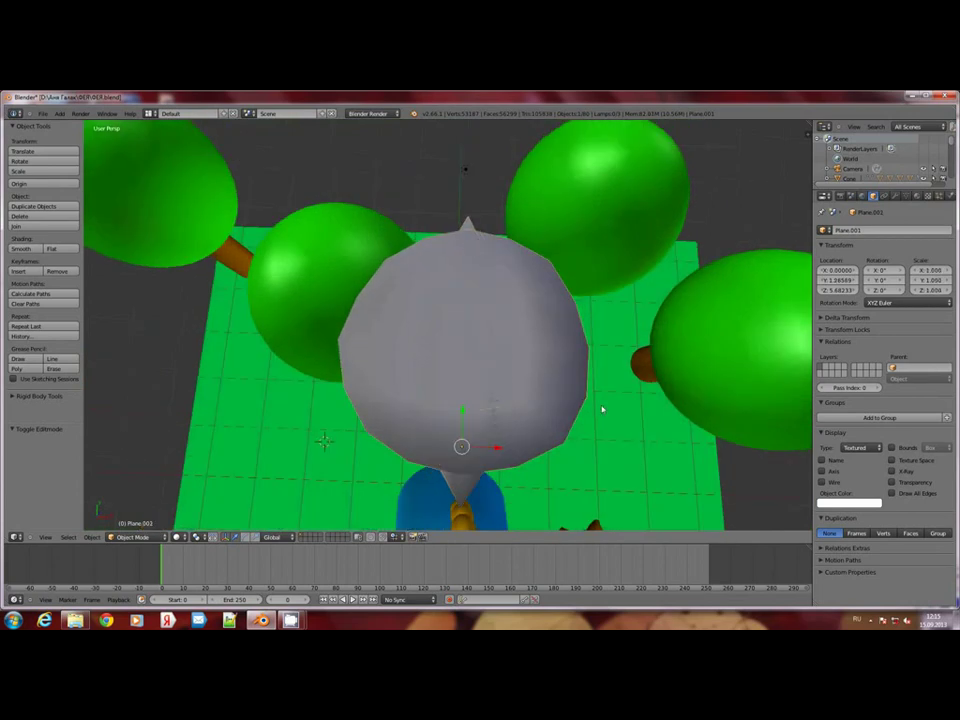
Shrink the round disc to 0.277 and shift it off the wing
key("s")
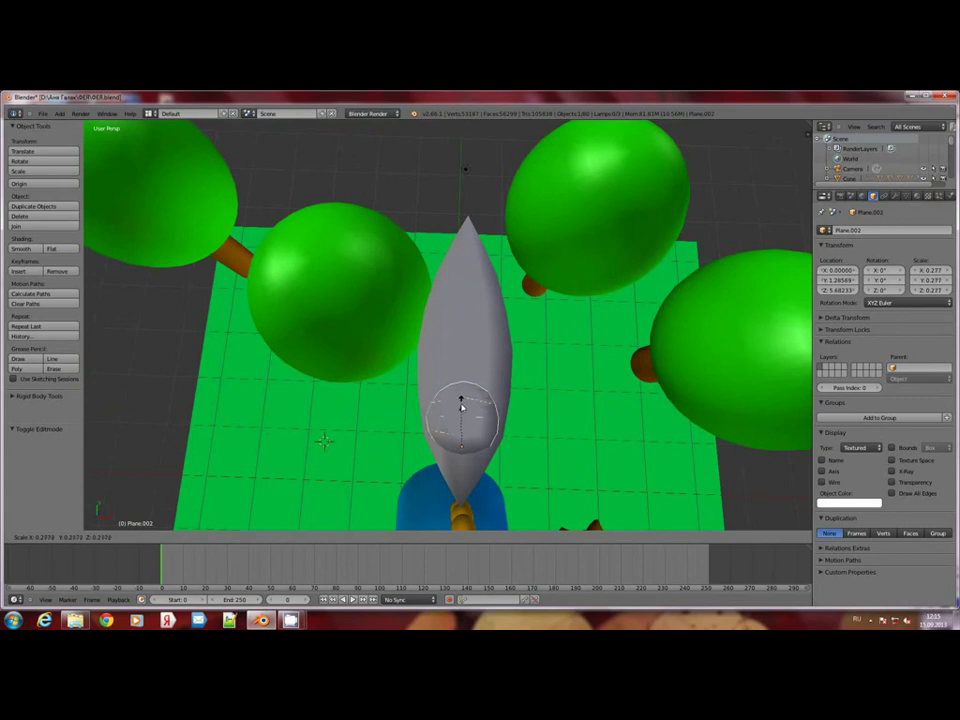
left_click(461, 403)
key("g")
key("x")
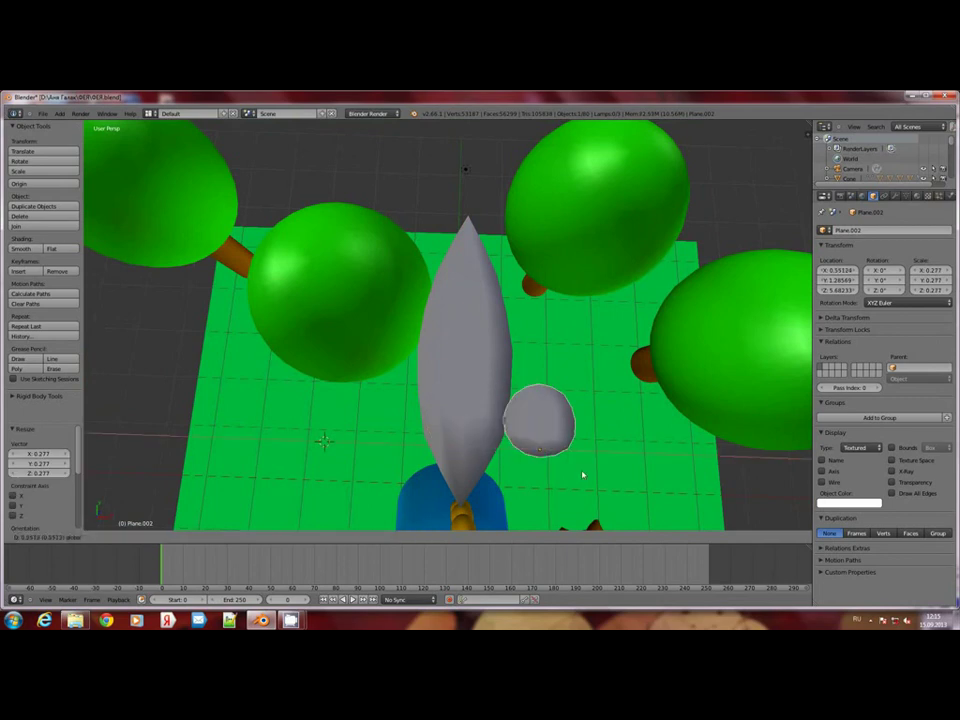
left_click(583, 473)
Scale the pointed wing down by 0.855, then reselect the disc and nudge it slightly
right_click(474, 402)
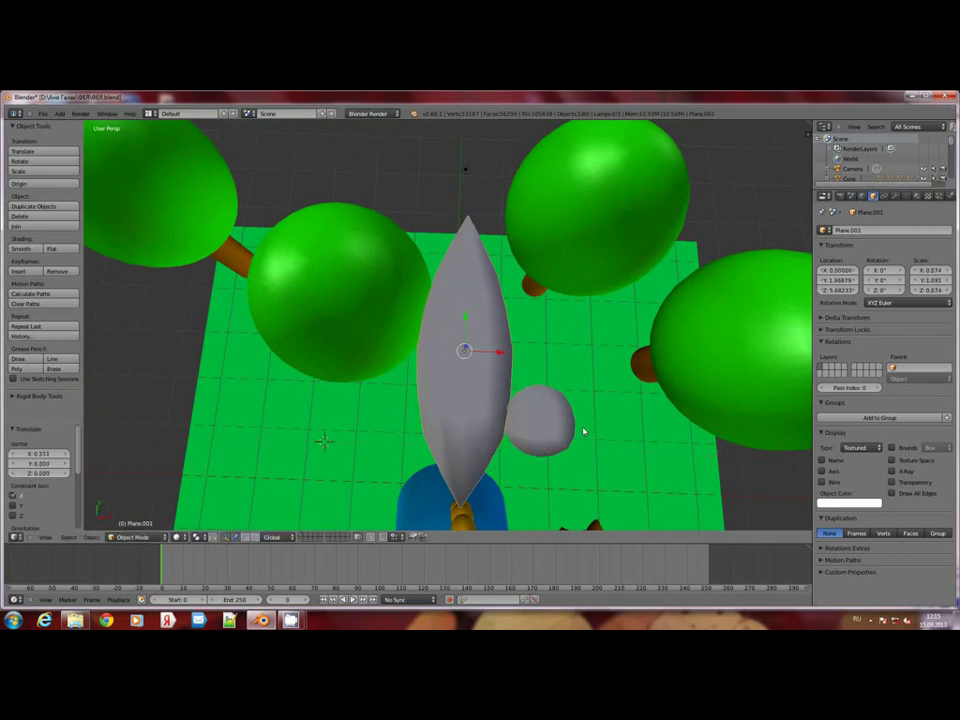
key("s")
left_click(549, 431)
right_click(549, 432)
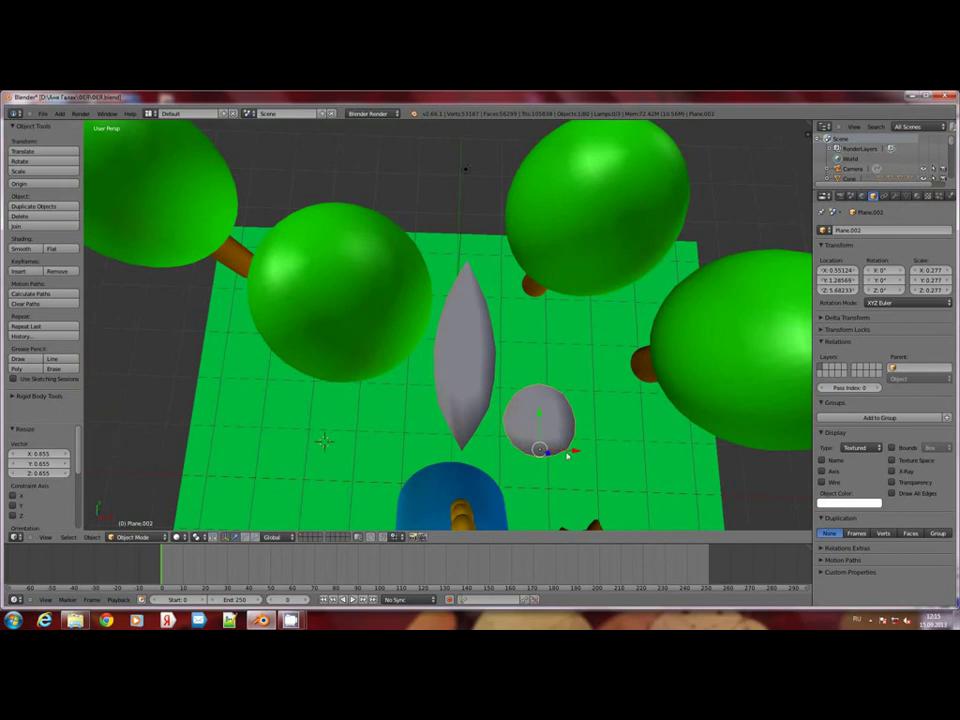
mouse_move(567, 455)
middle_mouse_down()
mouse_move(491, 347)
mouse_move(488, 319)
mouse_move(508, 418)
middle_mouse_up()
key("g")
left_click(437, 399)
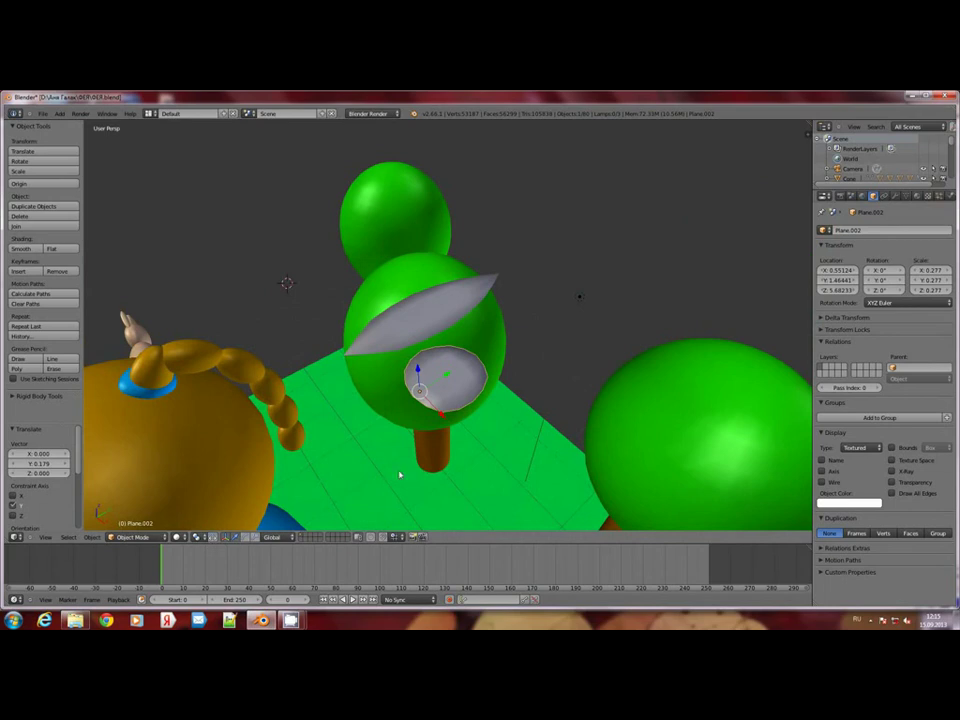
Rotate the disc -102.249° about Z and switch to Top view
left_click(246, 538)
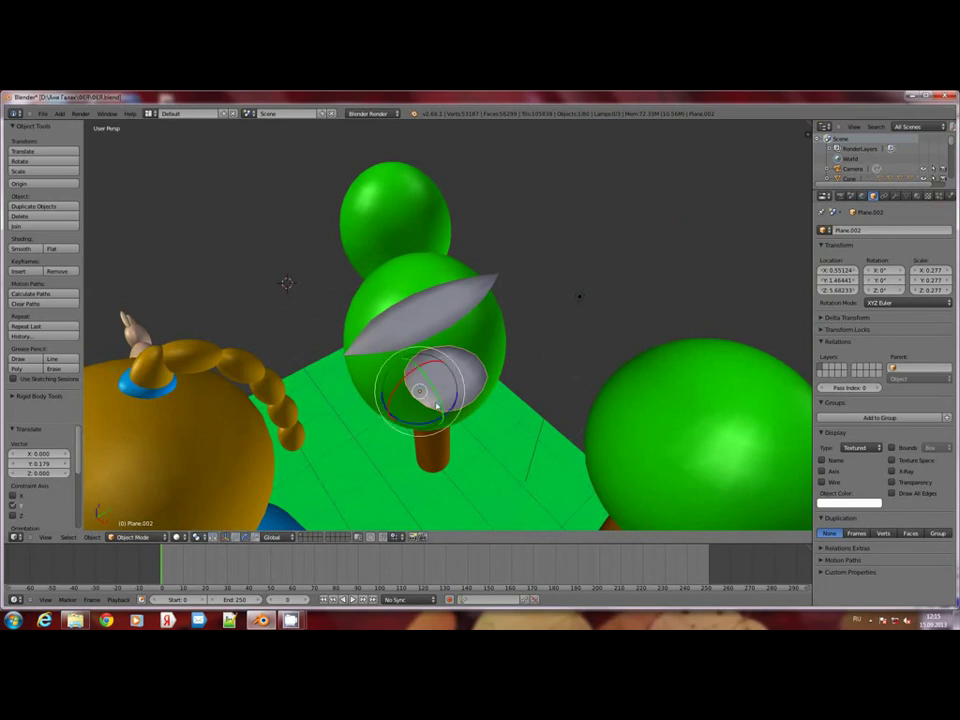
left_click_drag(453, 405, 389, 404)
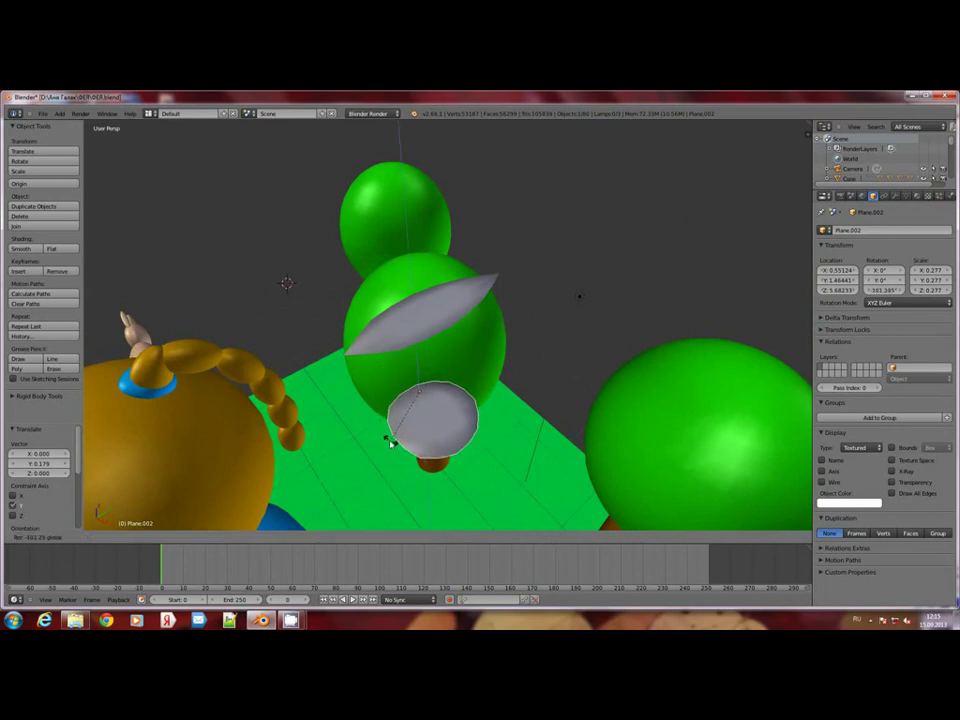
middle_click_drag(389, 404, 396, 428)
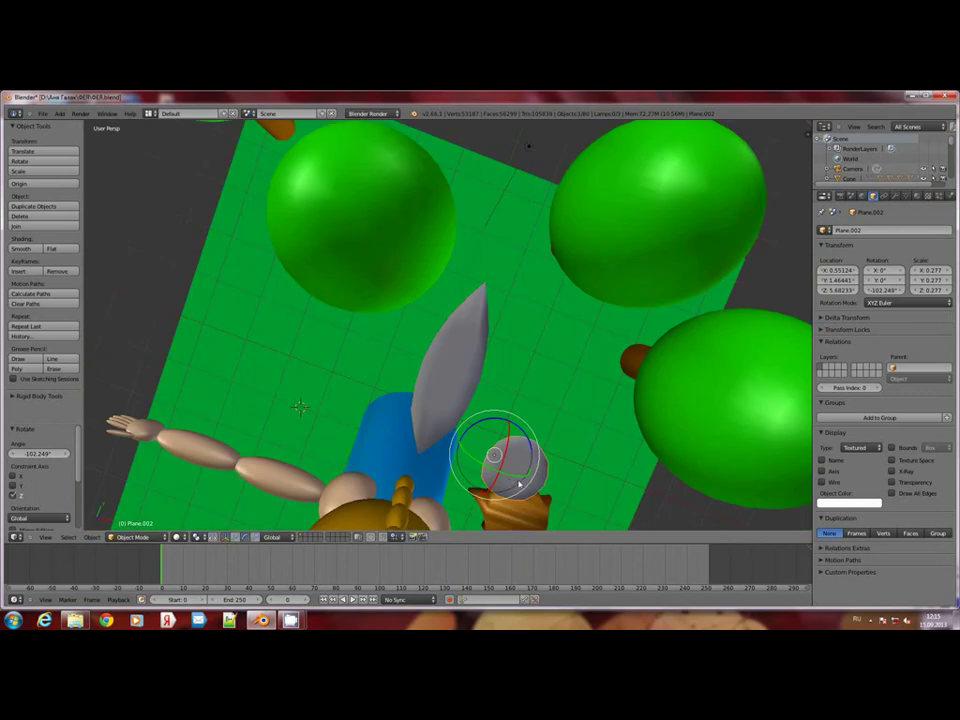
middle_click_drag(519, 484, 465, 468)
left_click(50, 538)
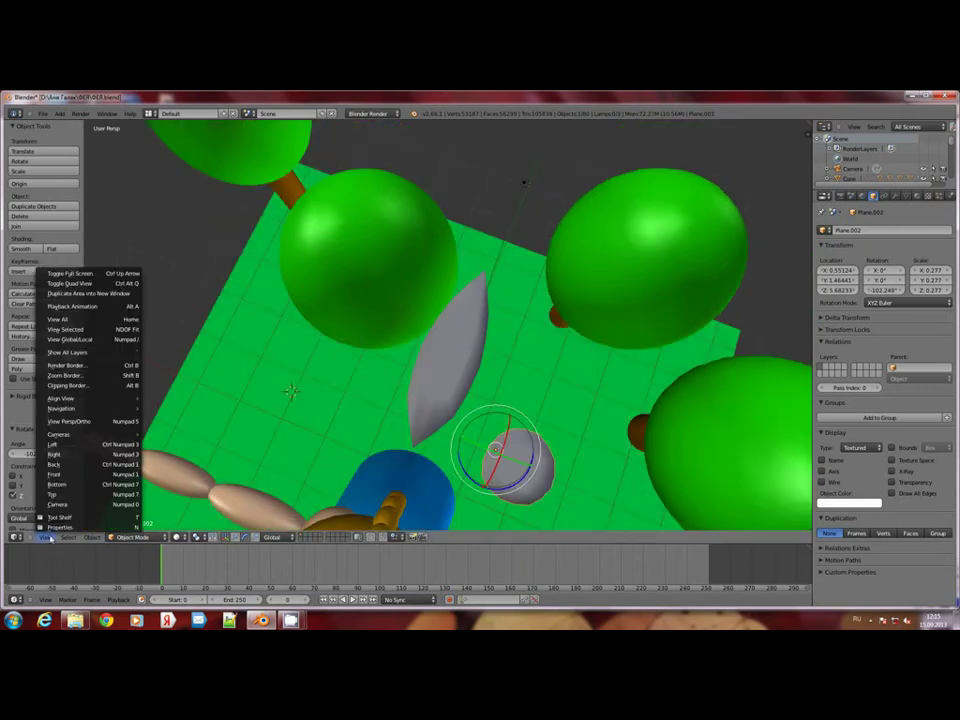
left_click(88, 497)
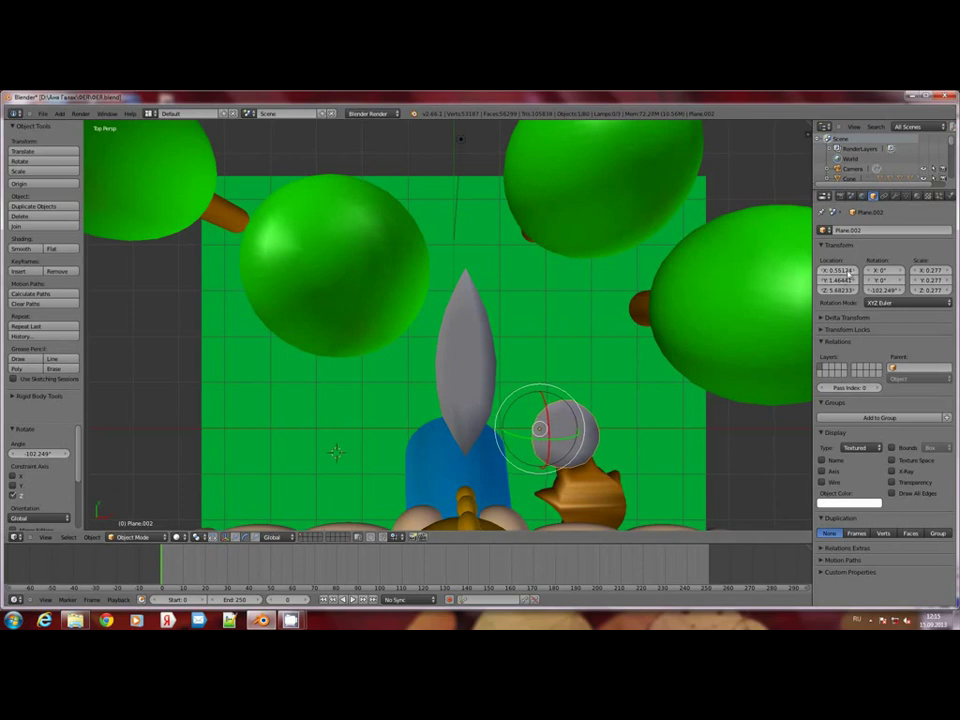
Set the small disc's X and Y location to 0 in the Transform panel
double_click(838, 270)
type("0")
key("Return")
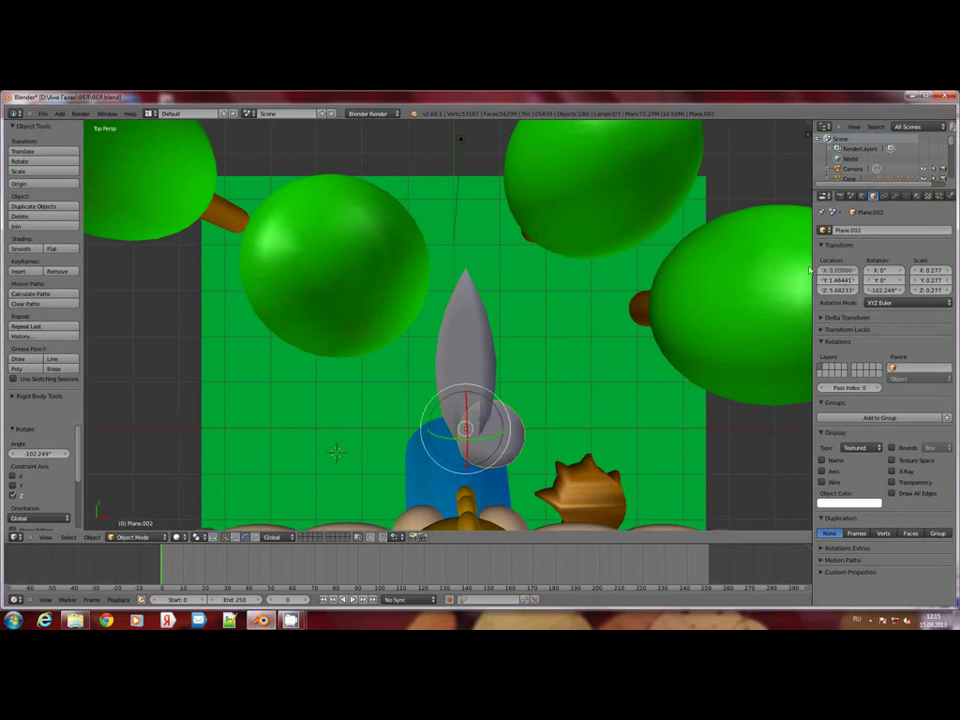
type("0.00000")
key("Return")
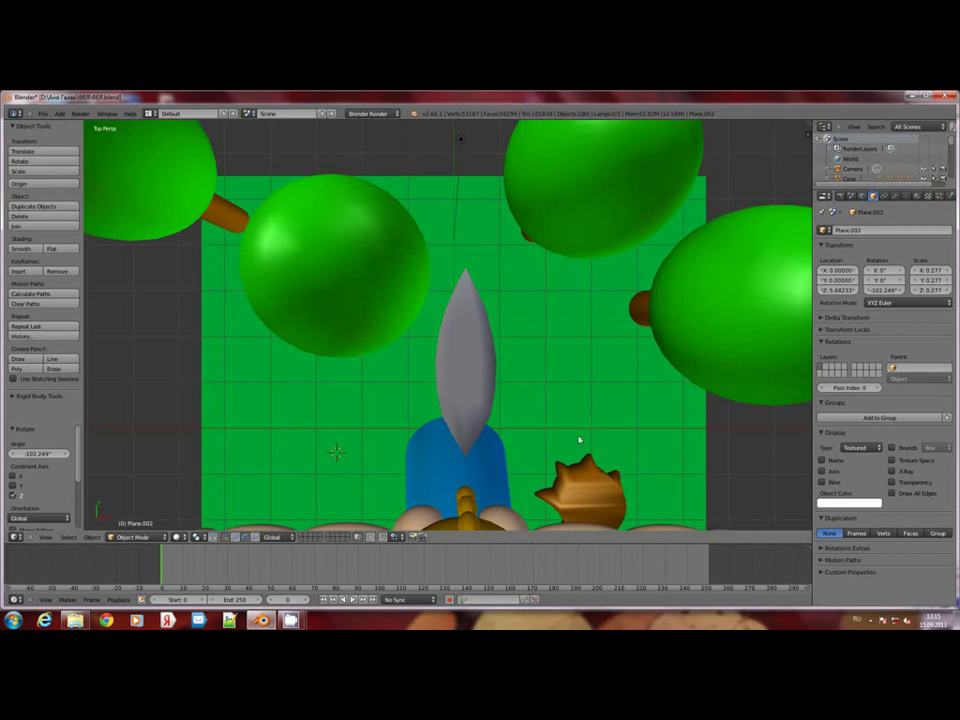
key("super")
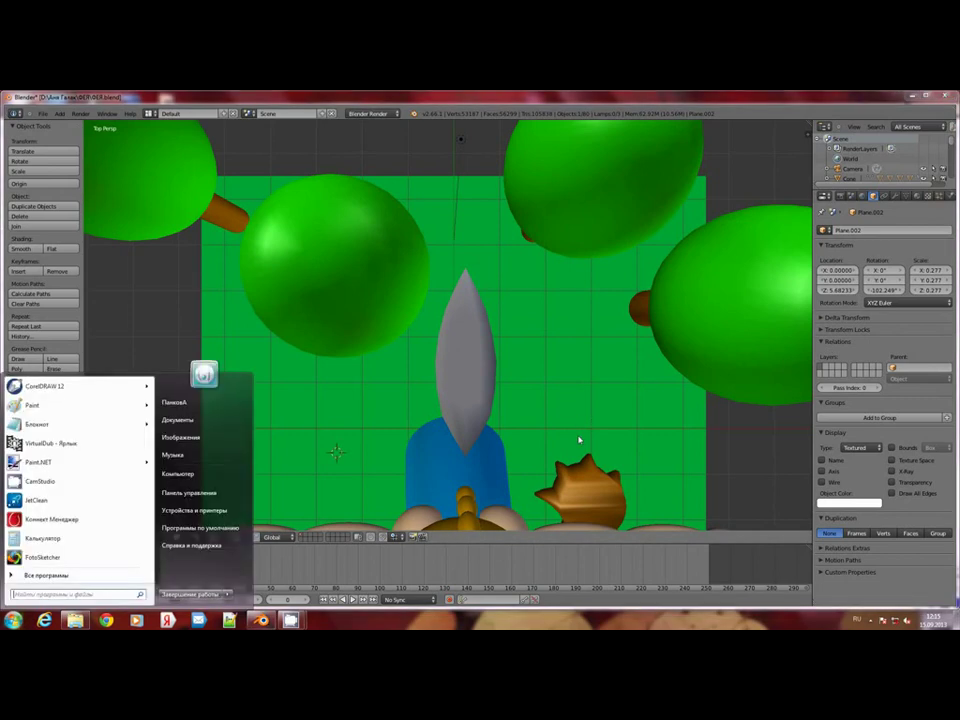
key("super")
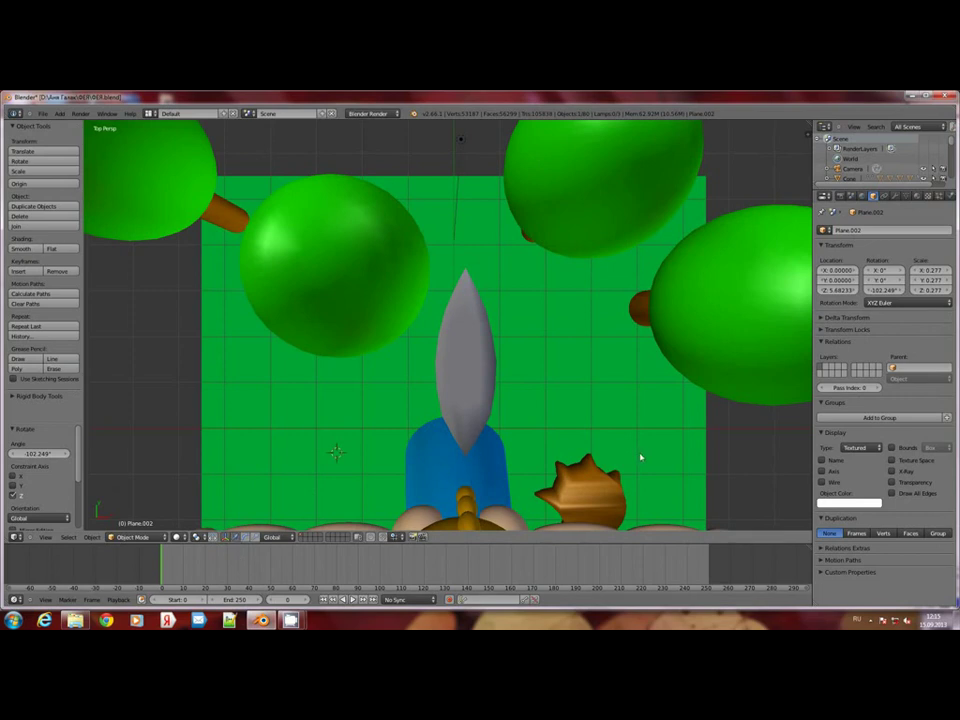
Move the small disc below the wing, then adjust the wing's Z location
key("g")
left_click(626, 296)
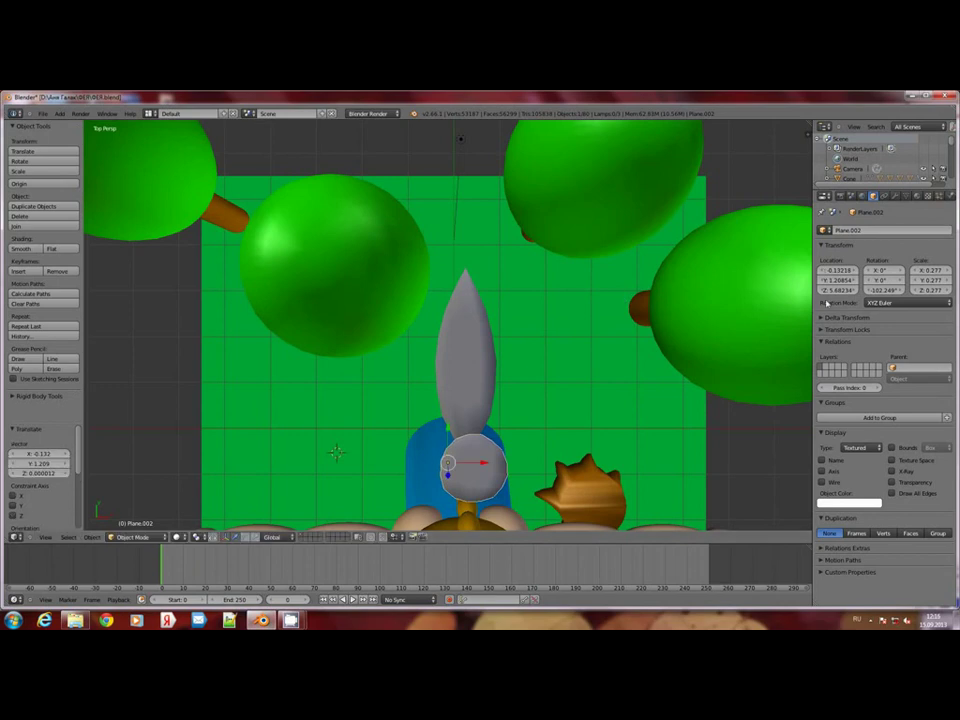
key("BackSpace")
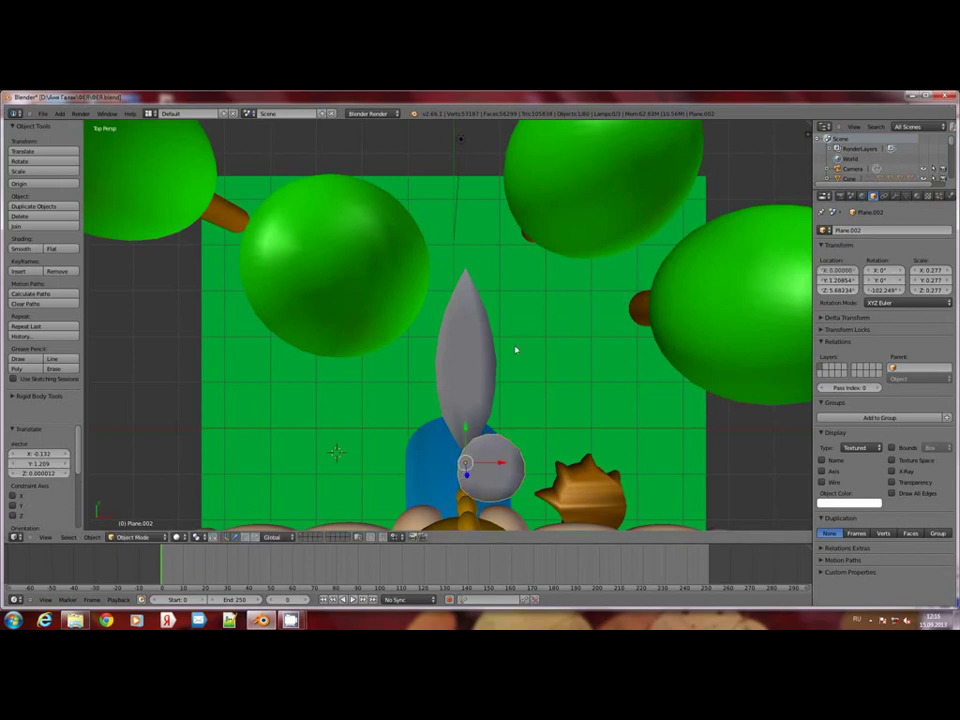
right_click(467, 362)
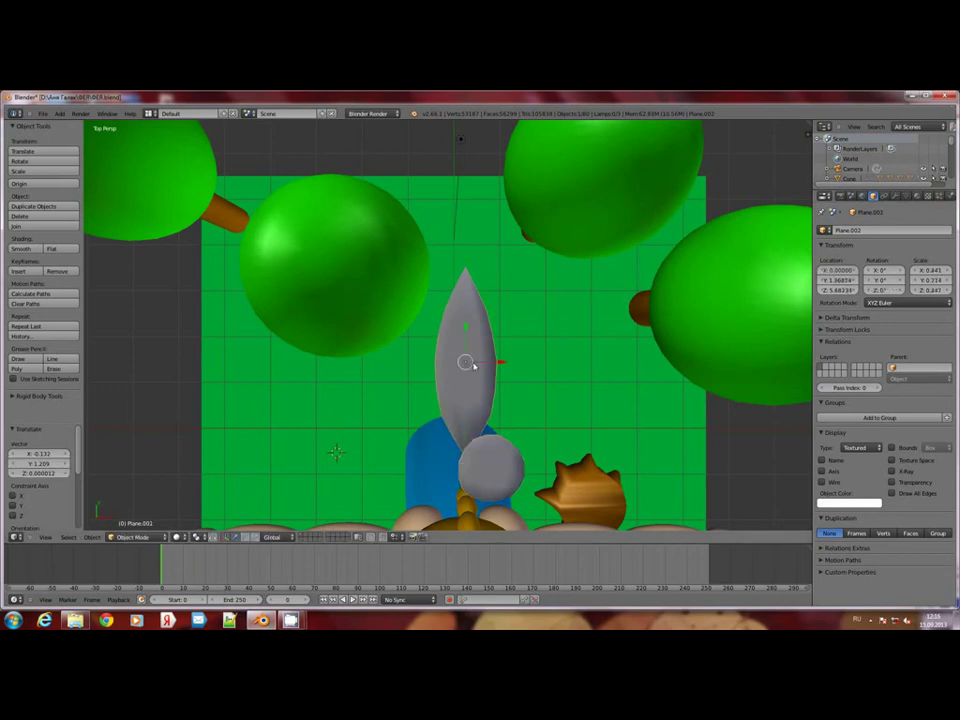
left_click(844, 291)
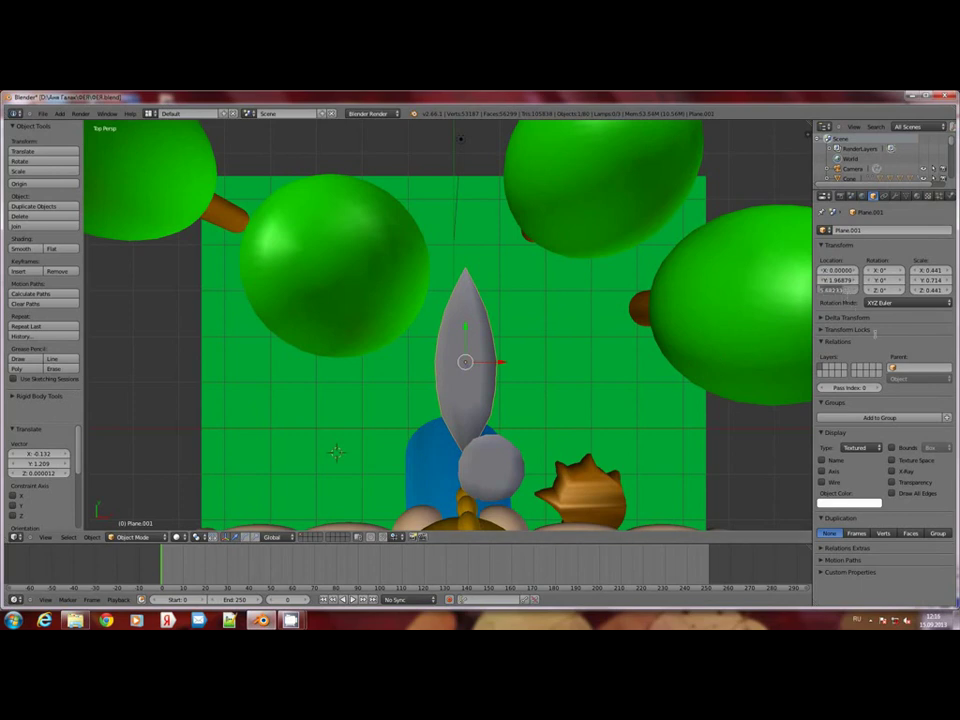
key("Return")
right_click(845, 282)
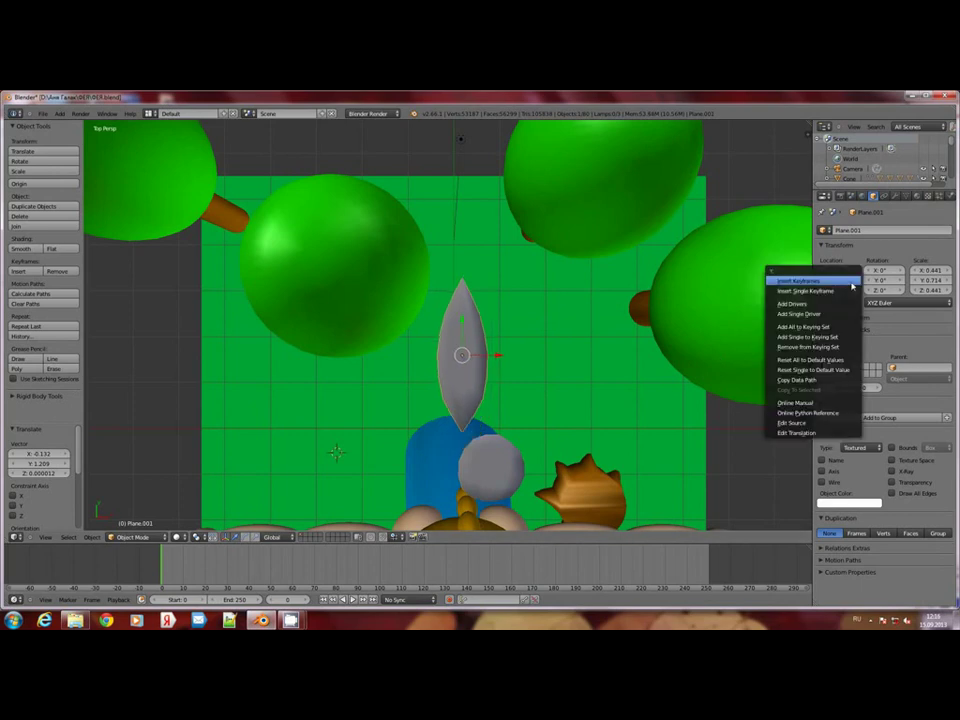
Move the grey ball up, scale it to 0.213 and nudge it to X 0.042
right_click(493, 474)
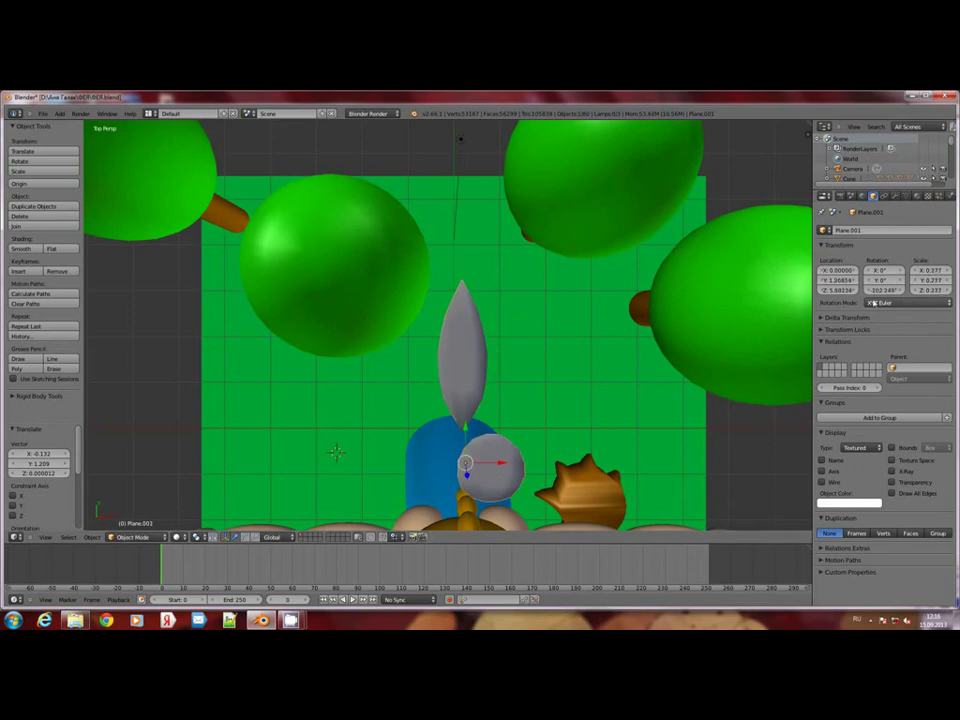
key("g")
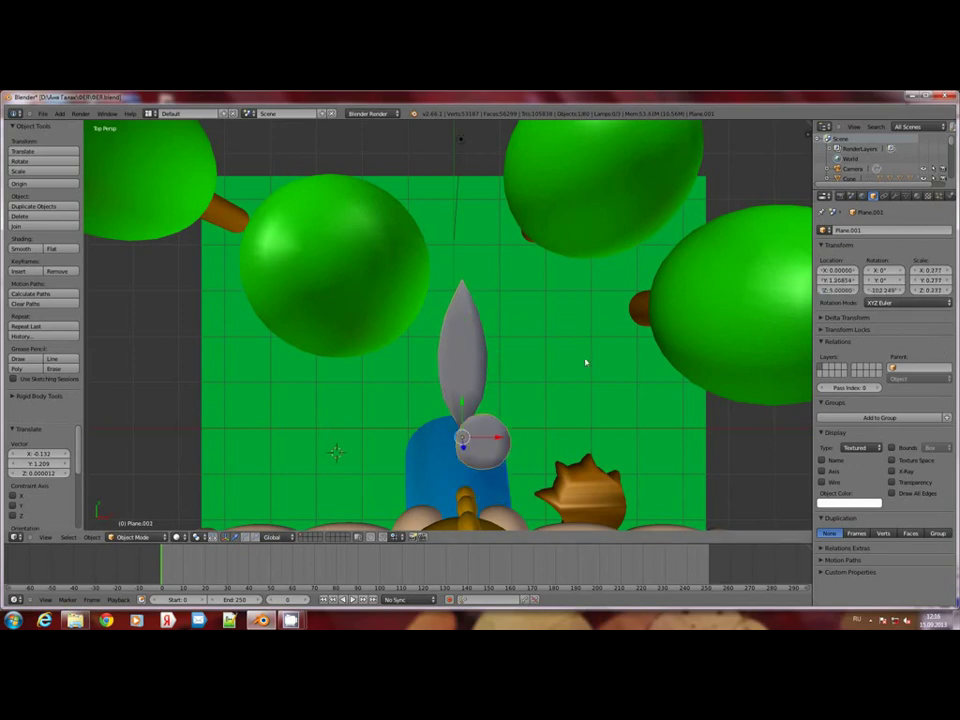
right_click(461, 378)
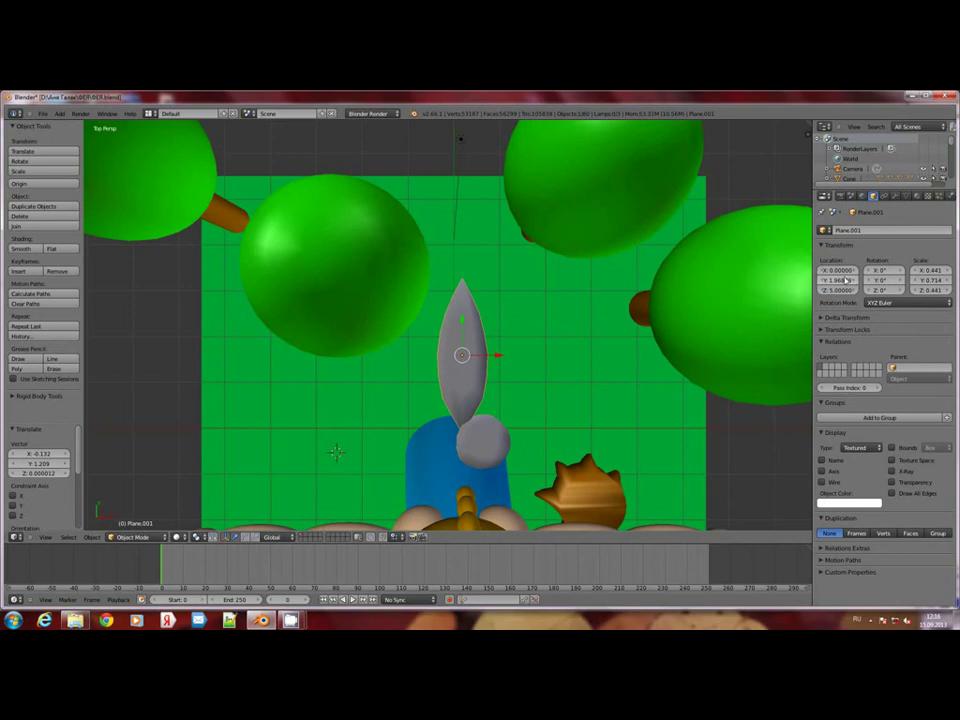
right_click(490, 458)
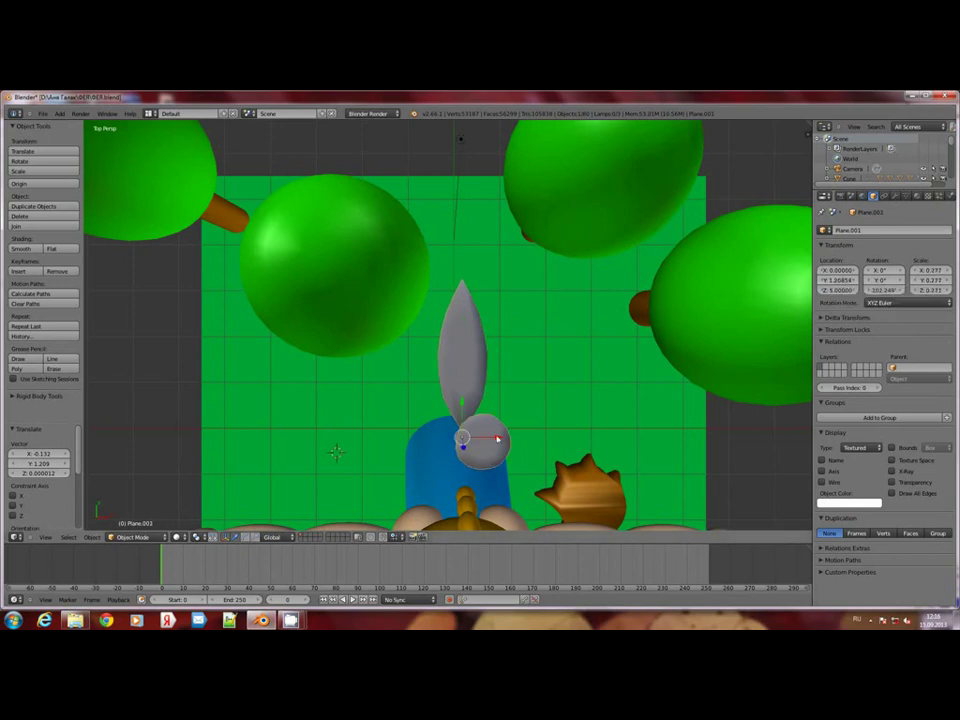
key("s")
left_click(545, 467)
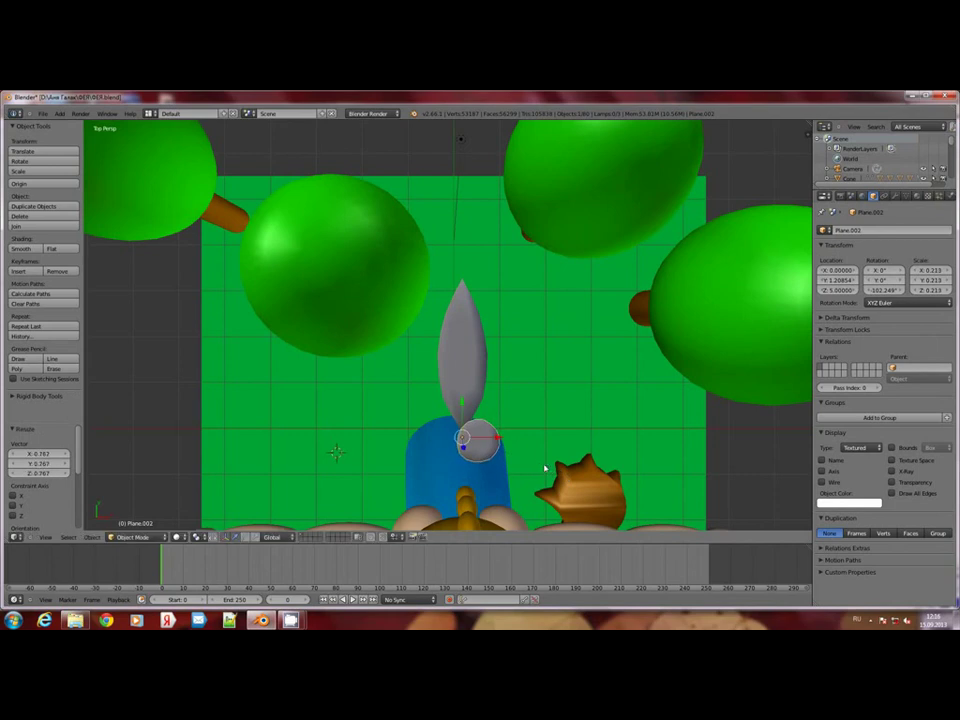
left_click_drag(504, 441, 477, 414)
In Edit Mode, pull one left-edge vertex of the ball -0.038 along X toward the wing tip
key("Tab")
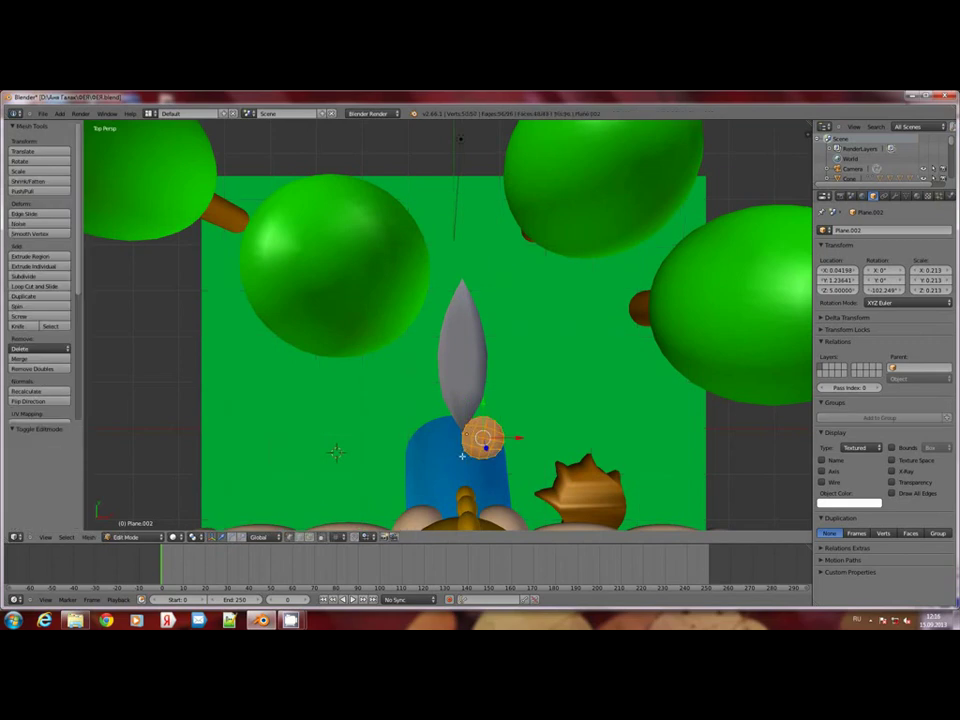
scroll(462, 457, "up", 4)
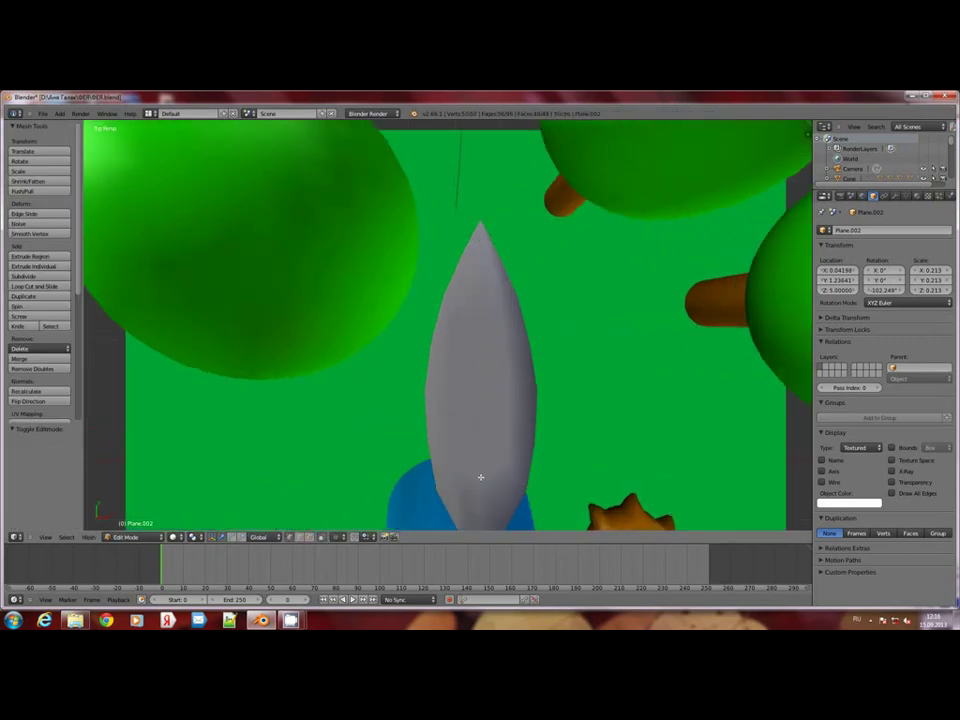
middle_click_drag(480, 477, 454, 325, "shift")
scroll(452, 400, "up", 2)
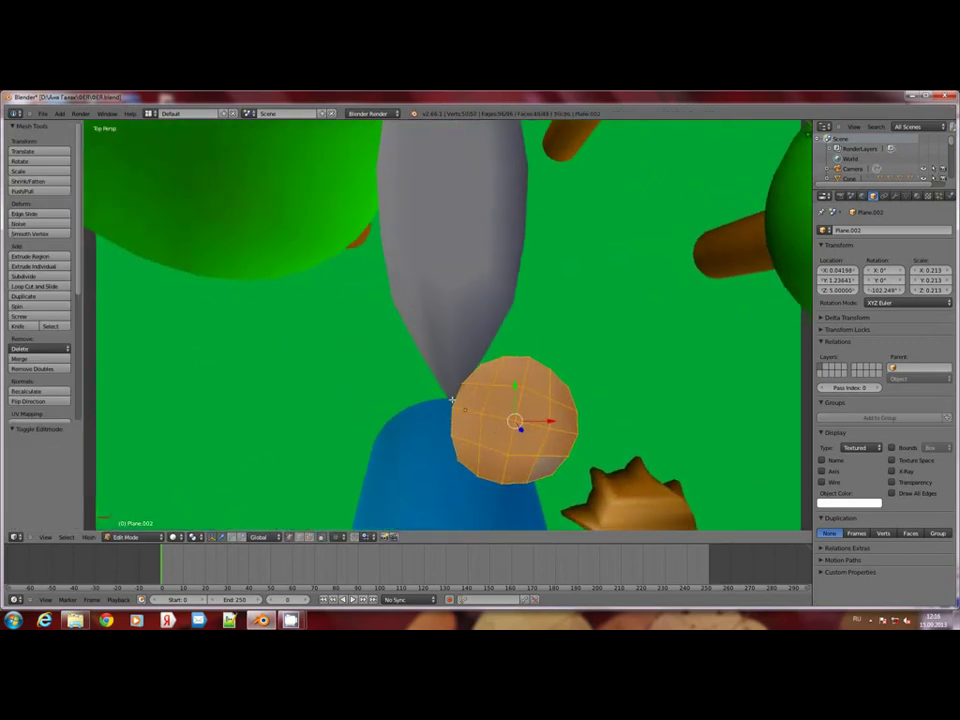
right_click(452, 406)
mouse_move(452, 418)
middle_mouse_down()
mouse_move(545, 431)
mouse_move(538, 403)
middle_mouse_up()
key("g")
key("x")
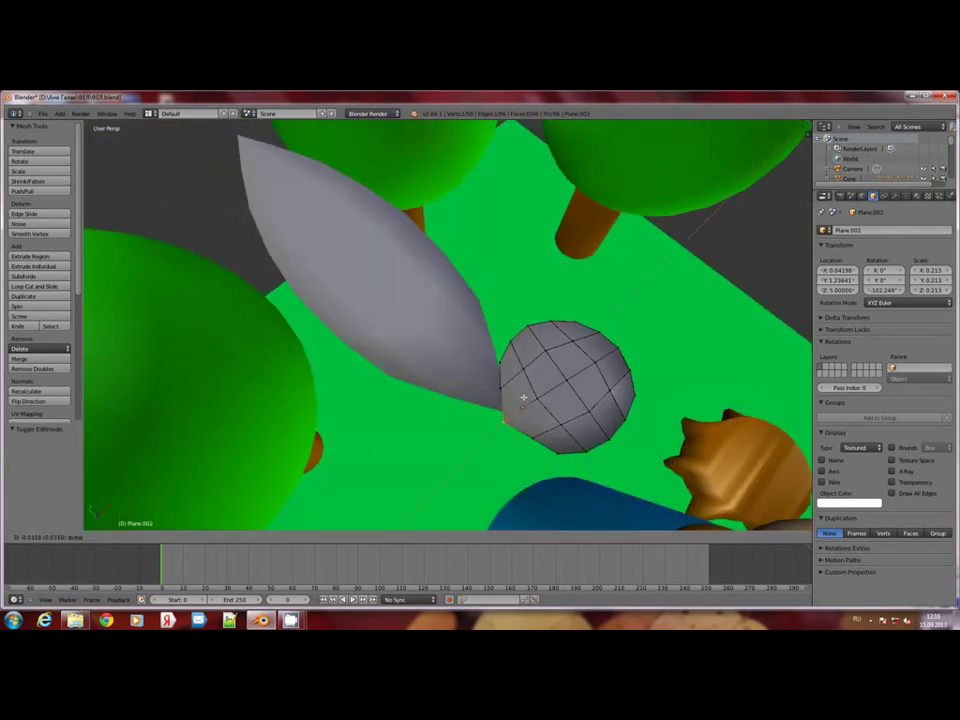
left_click(523, 398)
mouse_move(524, 452)
middle_mouse_down()
mouse_move(531, 300)
mouse_move(523, 349)
mouse_move(452, 475)
mouse_move(480, 480)
mouse_move(484, 469)
middle_mouse_up()
key("Tab")
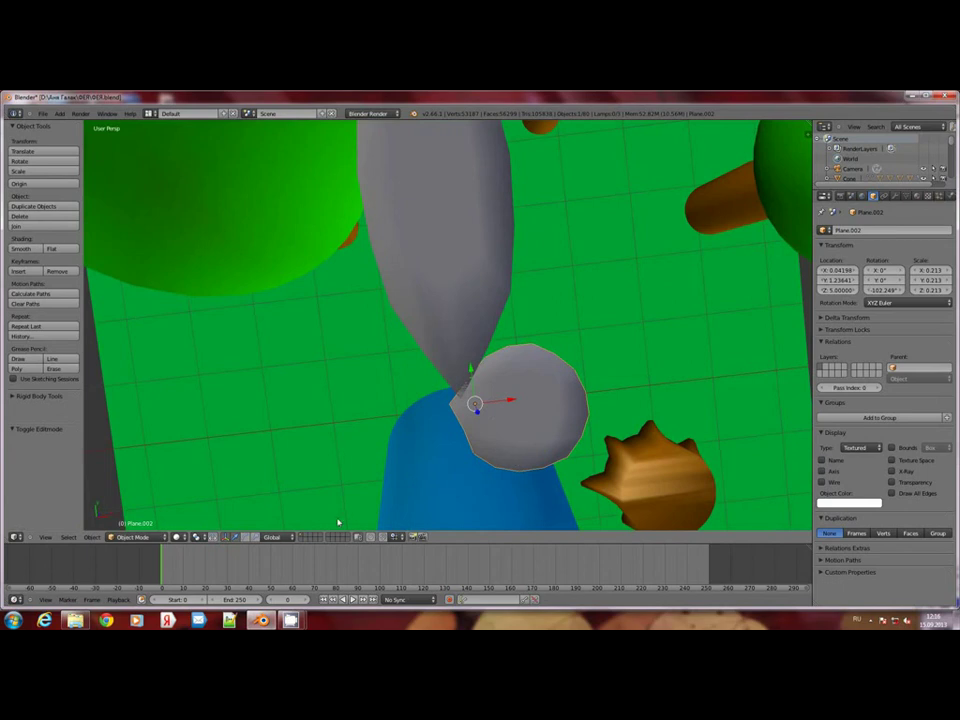
Rotate the ball about 14° around Z and nudge it toward the wing tip
left_click(246, 538)
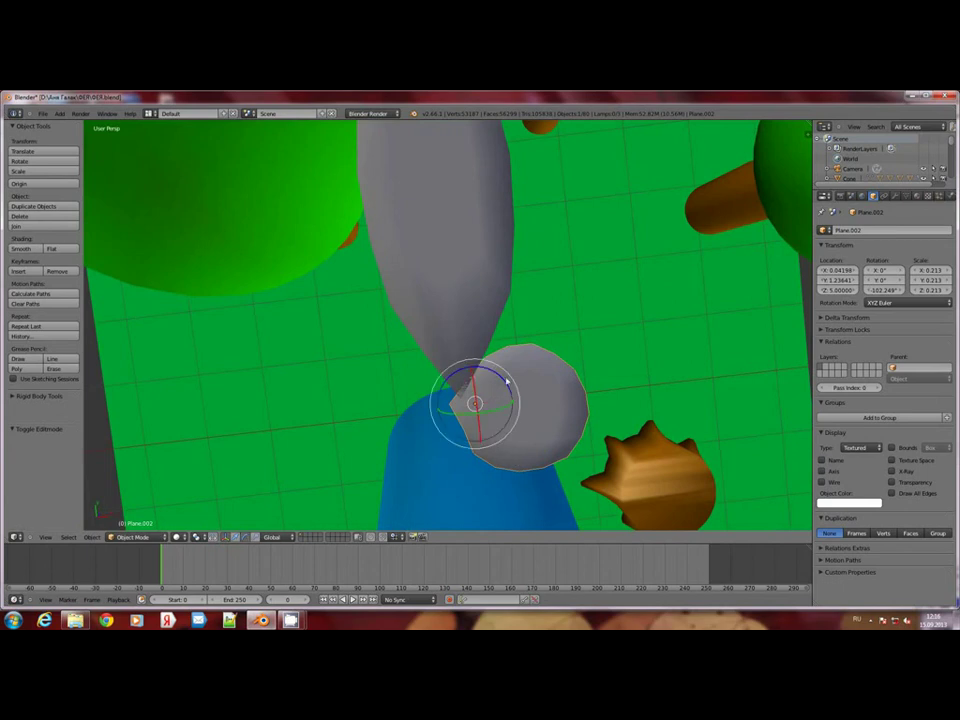
left_click_drag(507, 381, 513, 391)
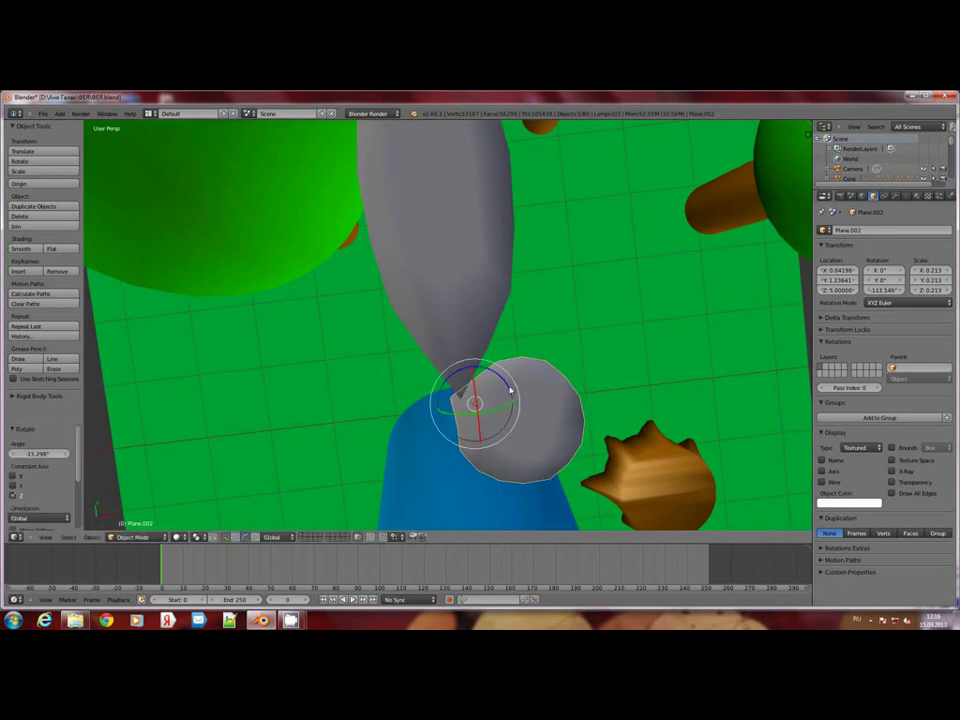
key("g")
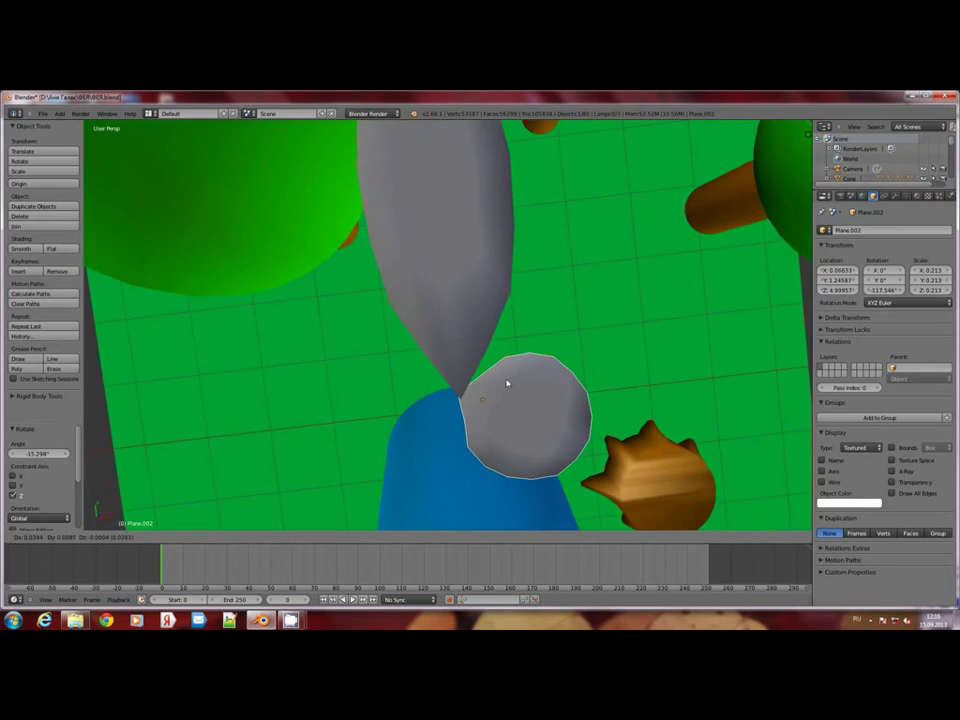
left_click(512, 358)
left_click_drag(513, 381, 493, 385)
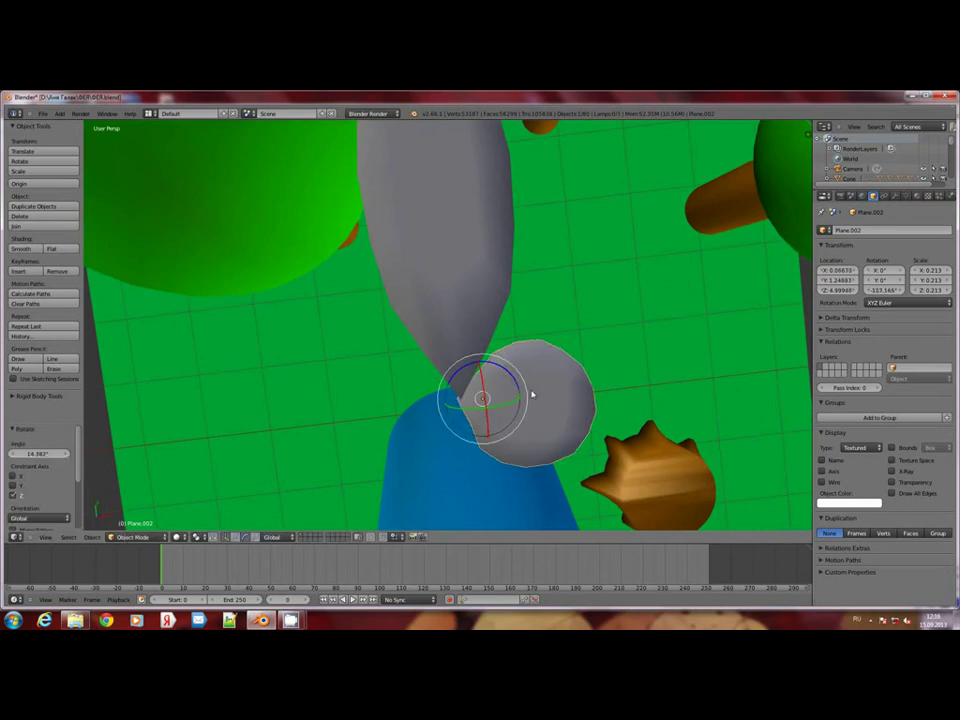
key("g")
left_click(535, 390)
Rotate the ball a further 17.173° and move it snug against the wing tip
scroll(531, 393, "down", 2)
scroll(531, 393, "down", 2)
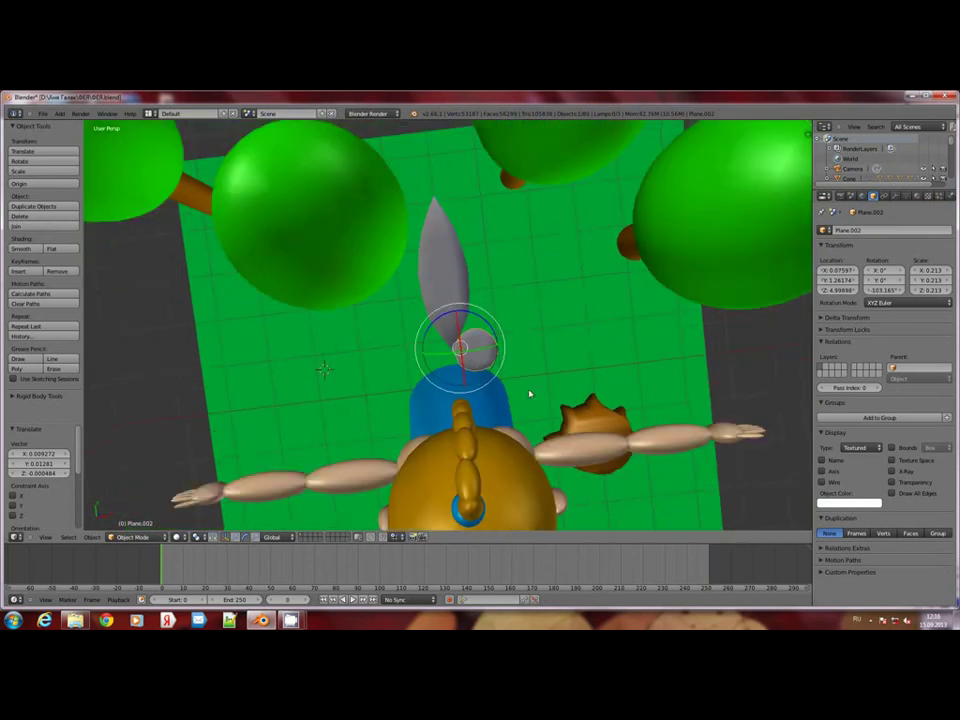
scroll(530, 393, "down", 3)
scroll(530, 393, "up", 2)
scroll(530, 393, "up", 2)
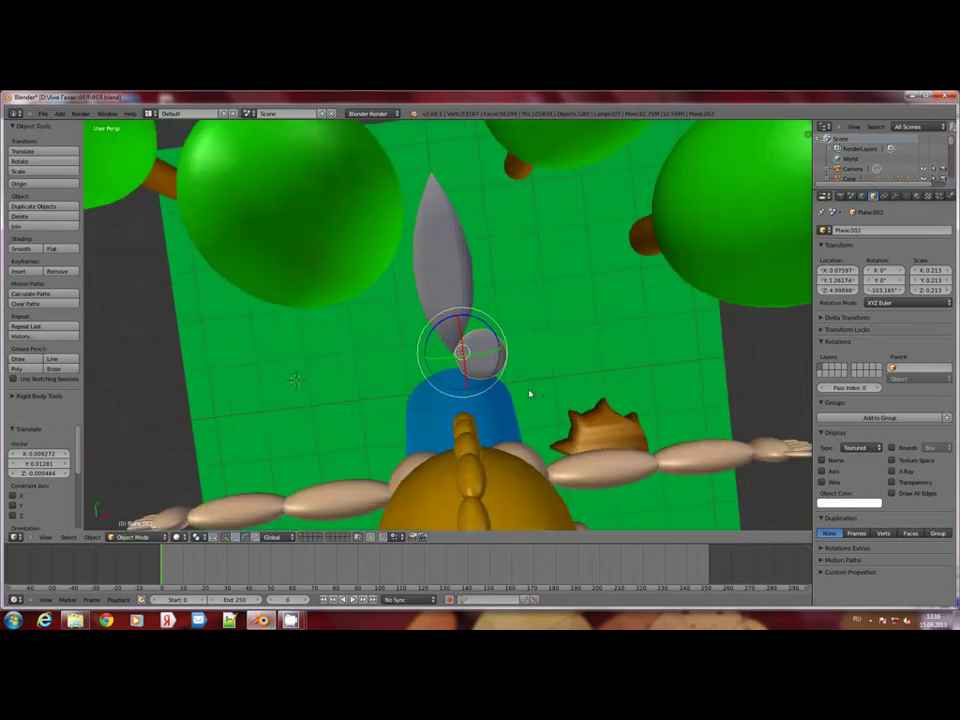
key("r")
left_click(486, 324)
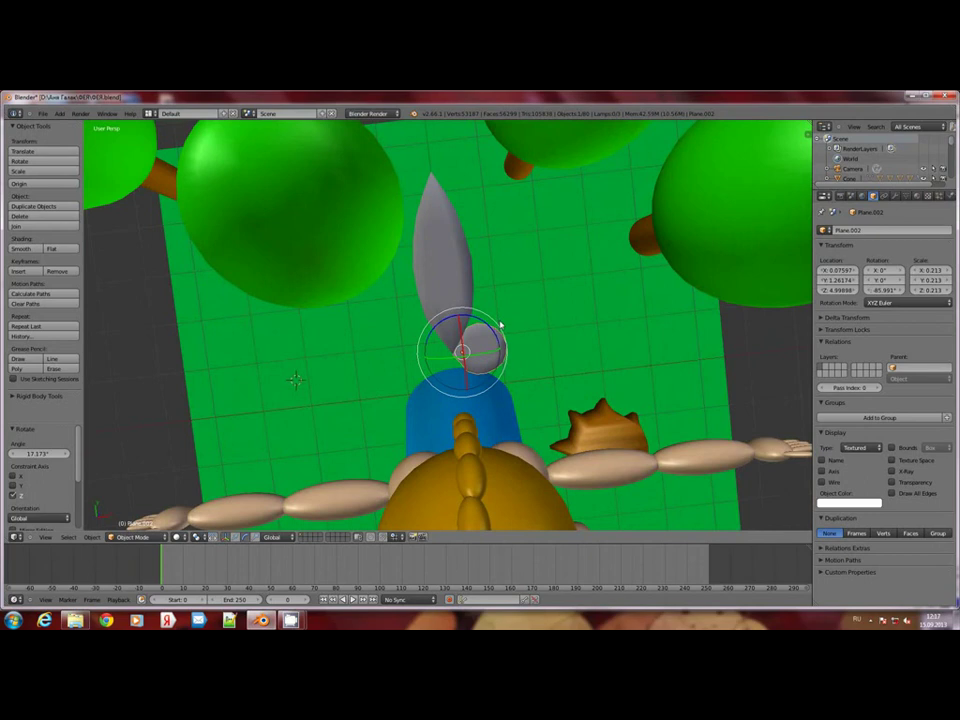
key("g")
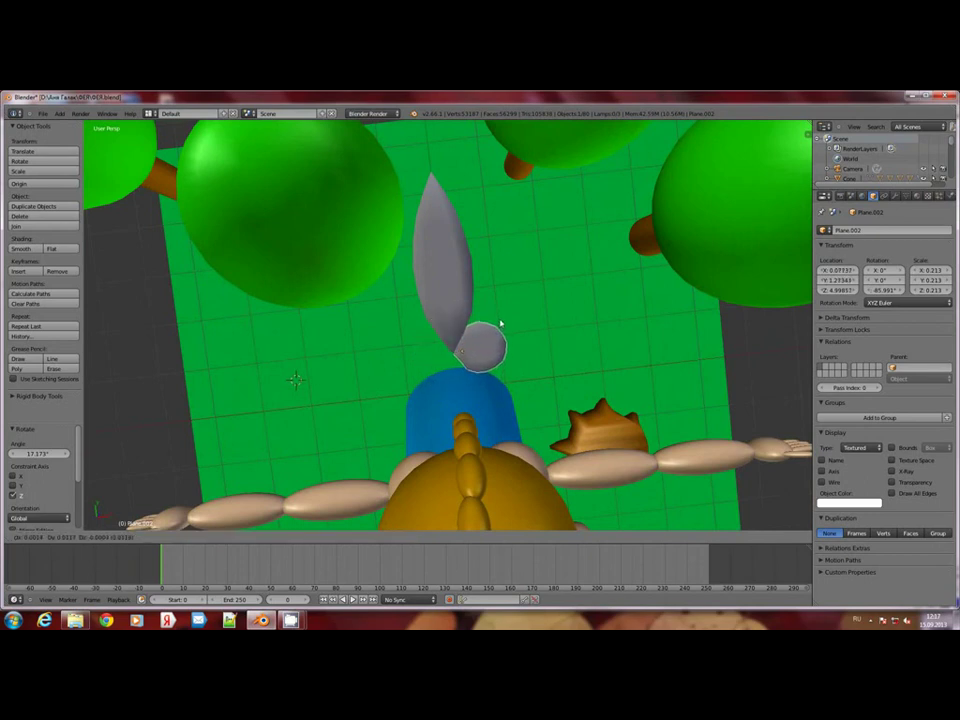
left_click(500, 323)
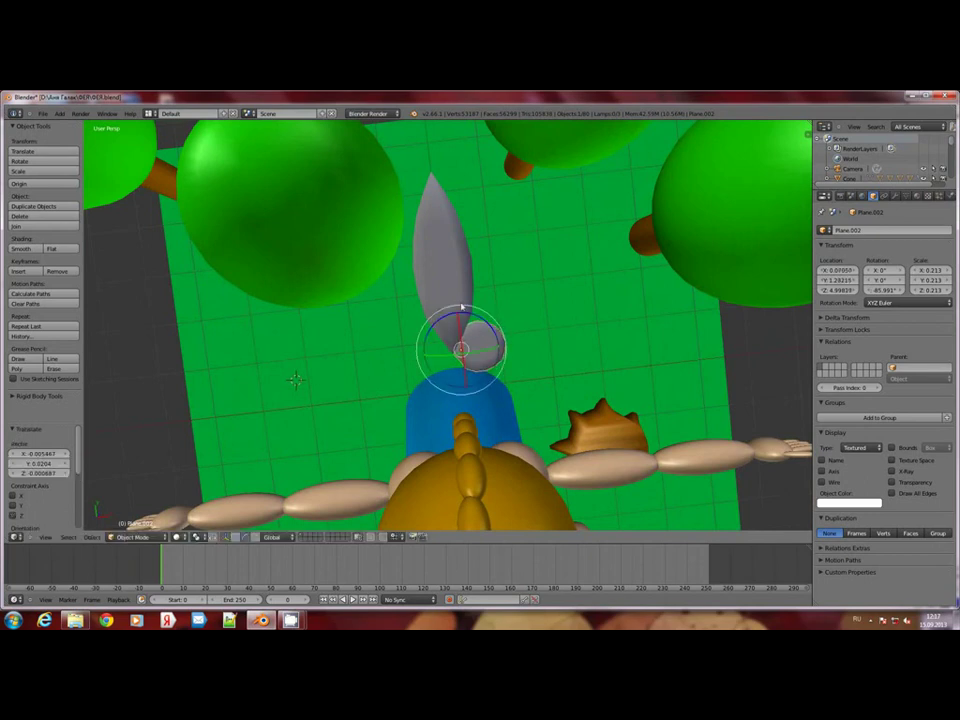
Shift the grey wing slightly, then reselect the grey ball
right_click(463, 282)
key("g")
left_click(464, 279)
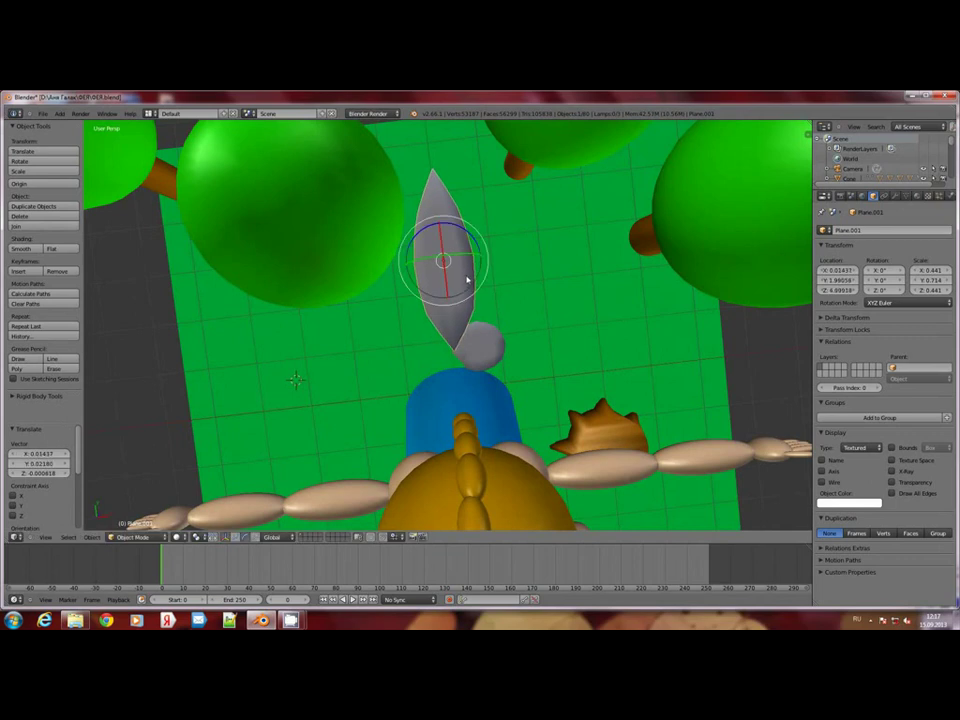
right_click(497, 347)
Twist the ball another 2.108° and join it with the wing into Plane.001
key("r")
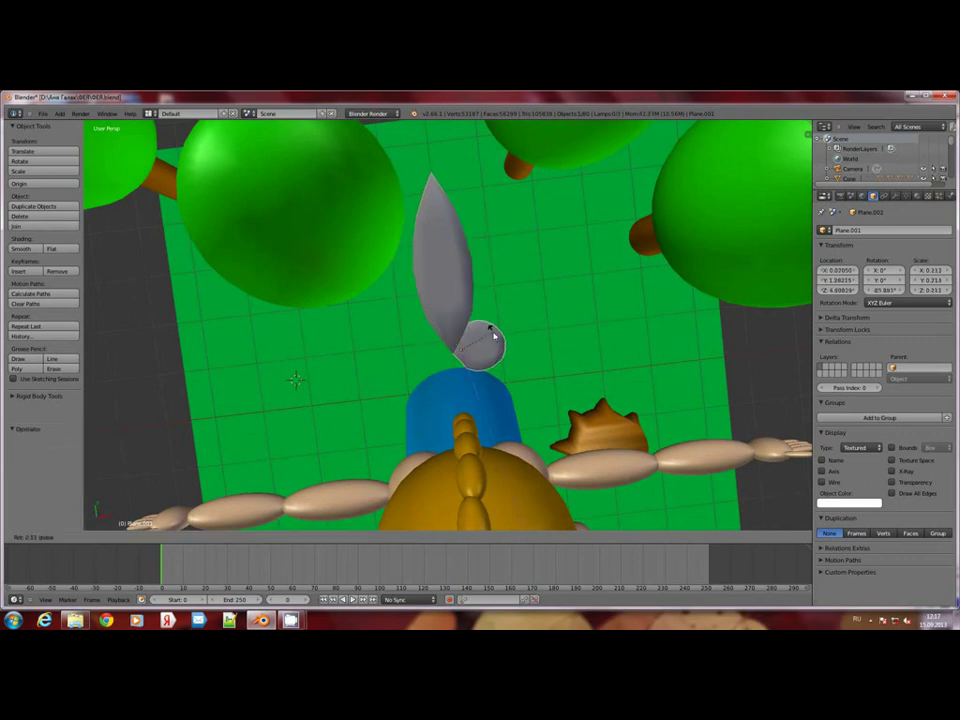
left_click(494, 337)
mouse_move(502, 352)
middle_mouse_down()
mouse_move(415, 343)
mouse_move(424, 375)
mouse_move(557, 368)
mouse_move(546, 389)
middle_mouse_up()
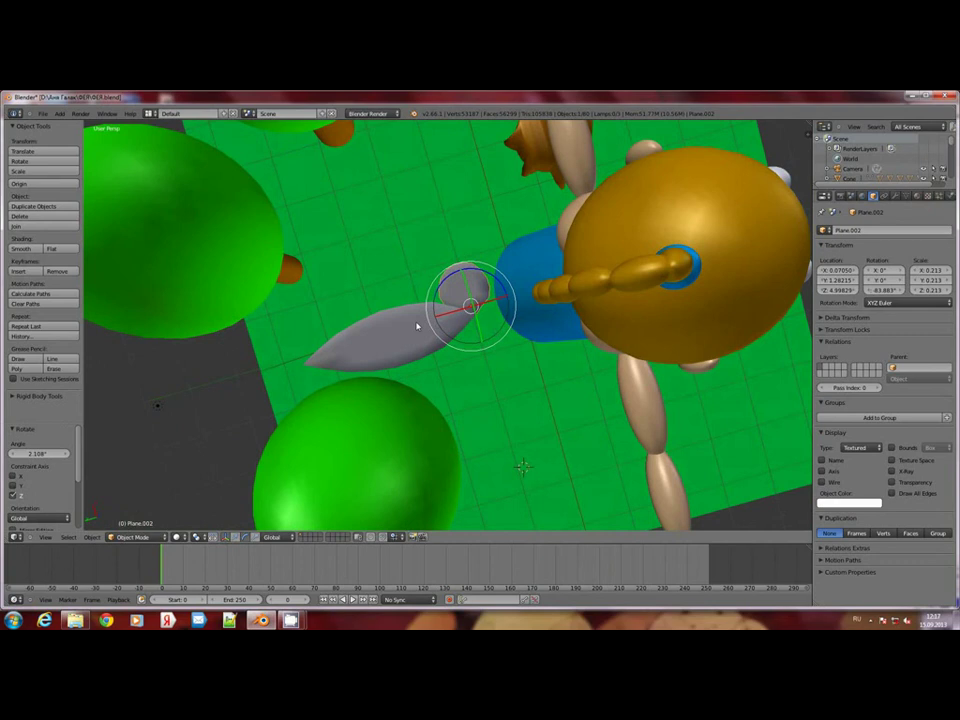
key("ctrl+z")
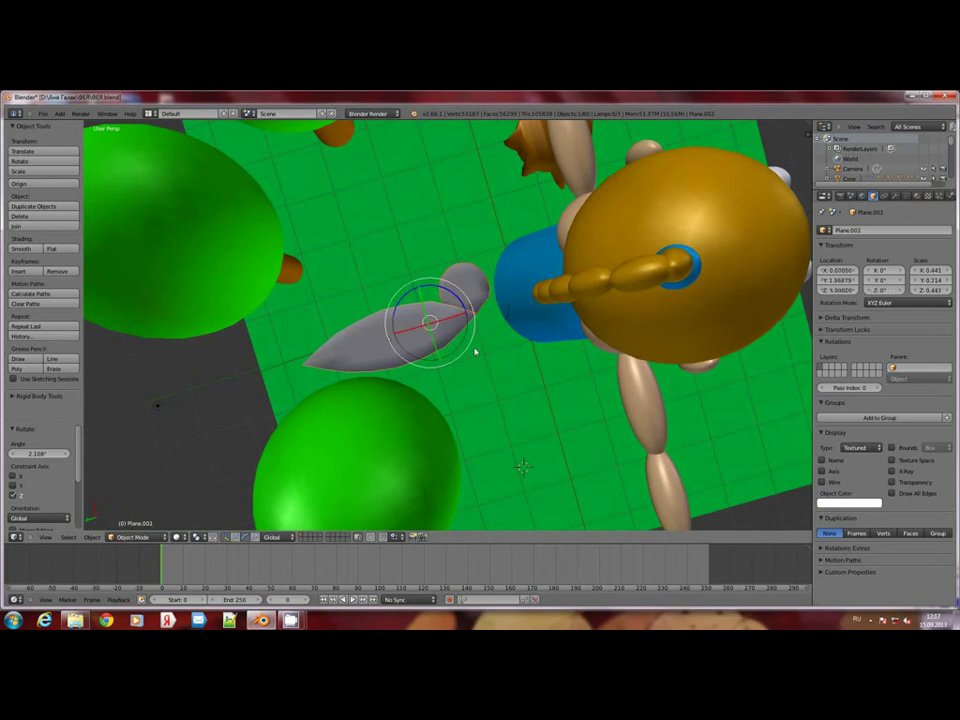
key("ctrl+j")
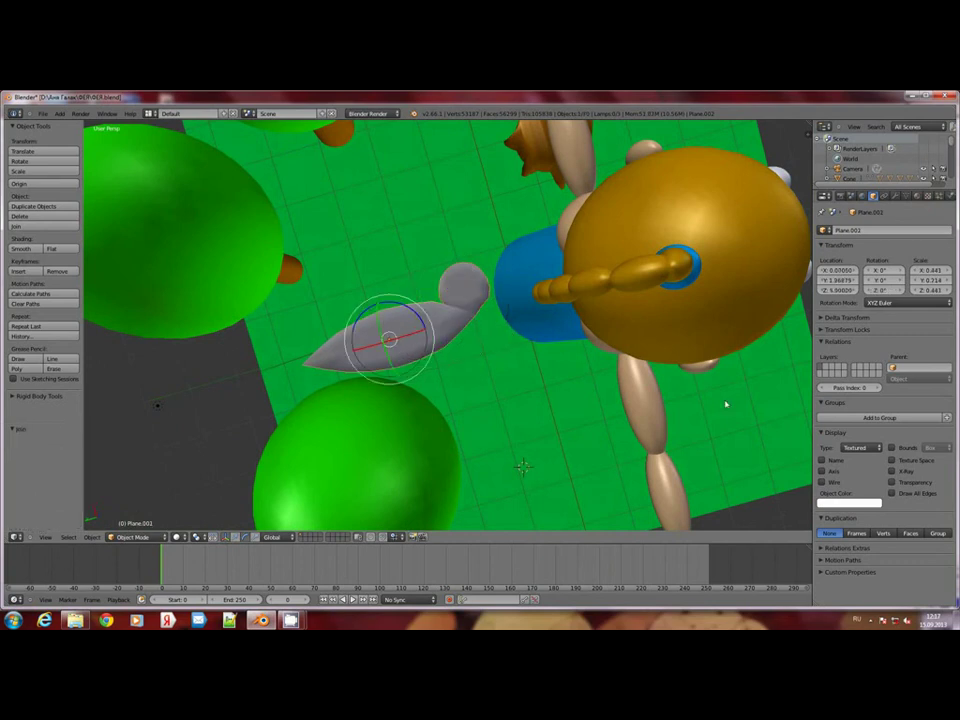
mouse_move(510, 384)
middle_mouse_down()
mouse_move(505, 330)
mouse_move(470, 330)
mouse_move(500, 340)
mouse_move(493, 386)
mouse_move(536, 420)
mouse_move(525, 311)
mouse_move(404, 475)
mouse_move(489, 439)
mouse_move(567, 540)
mouse_move(542, 506)
middle_mouse_up()
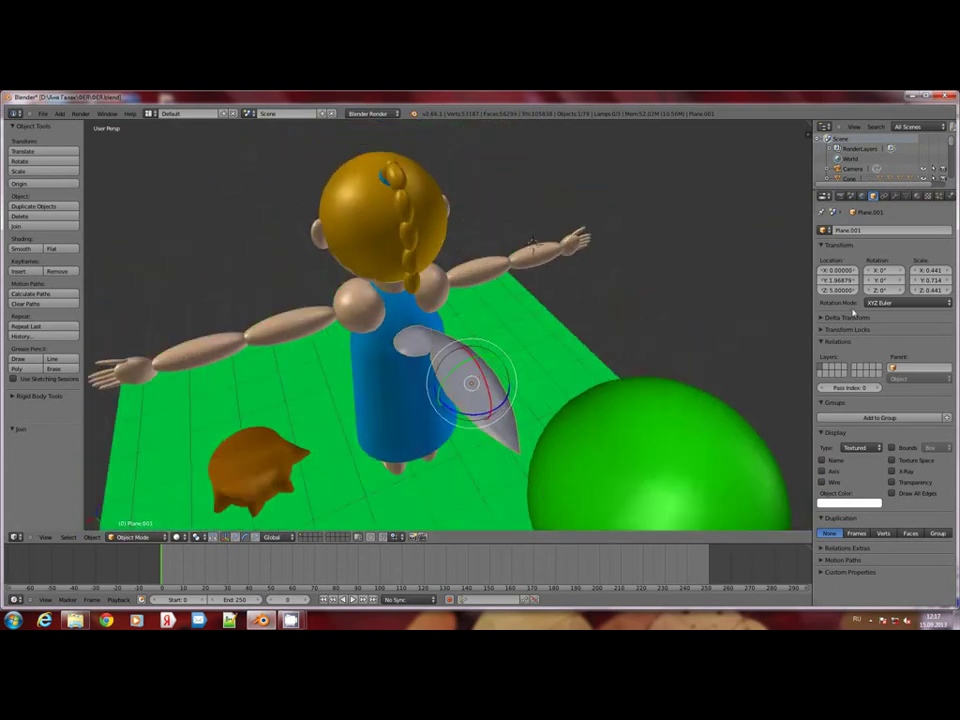
Create a new material for the wing and darken its diffuse colour
left_click(922, 196)
left_click(878, 262)
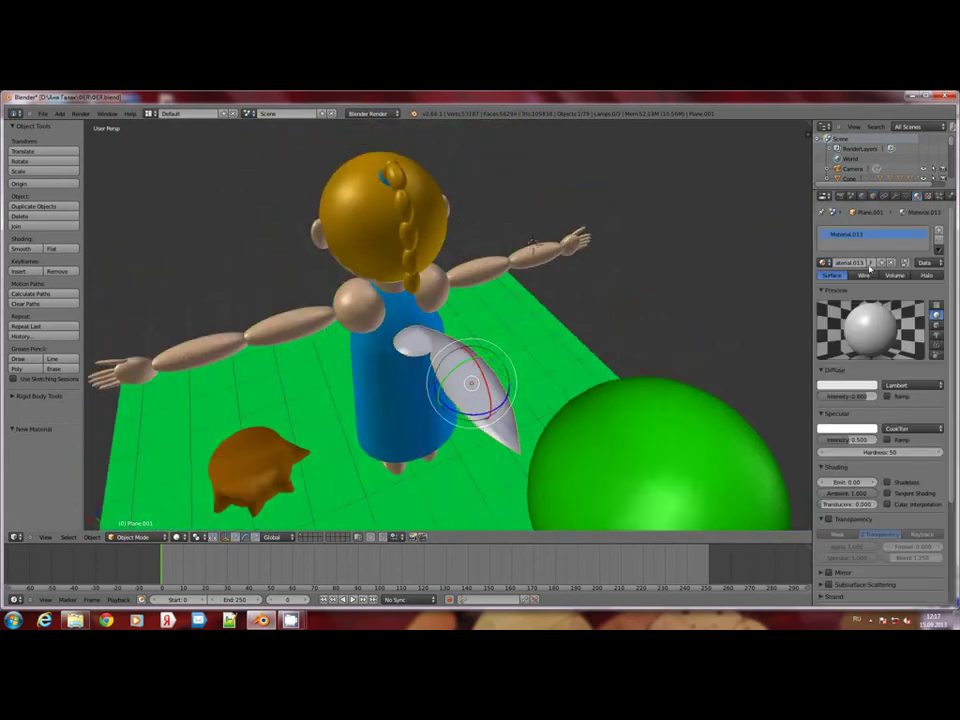
left_click(846, 384)
left_click_drag(868, 288, 856, 370)
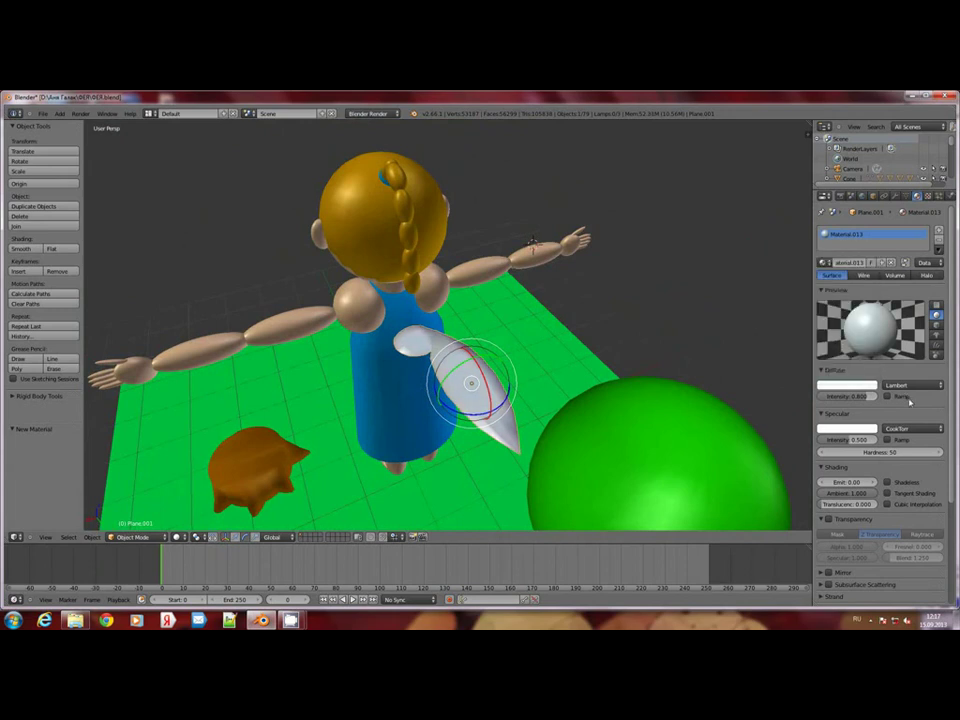
scroll(886, 424, "down", 1)
scroll(886, 424, "down", 3)
scroll(885, 400, "up", 2)
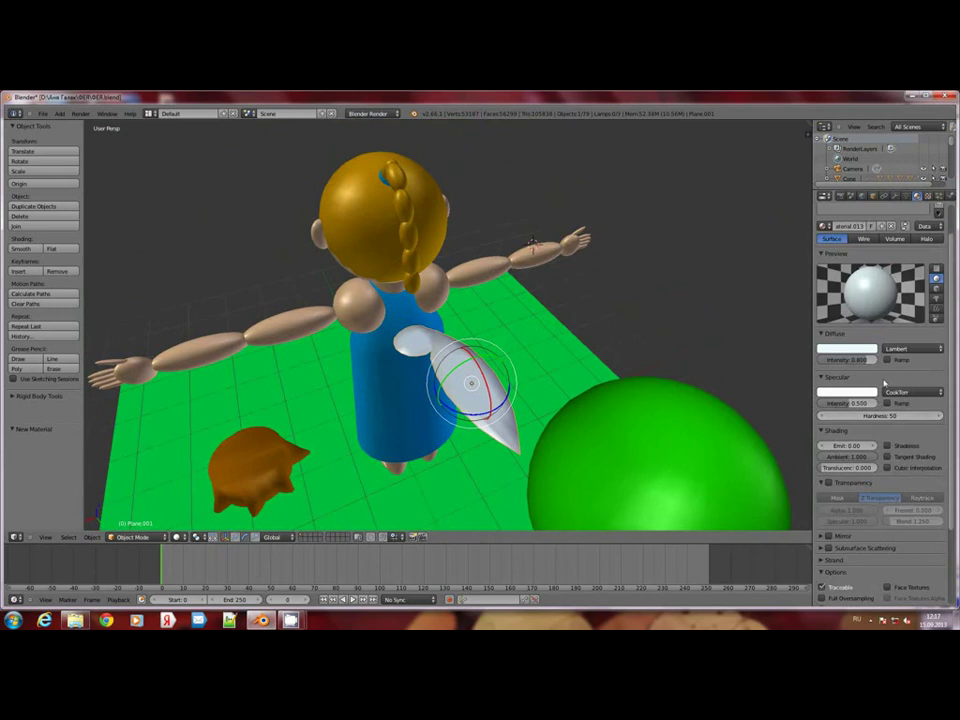
scroll(863, 497, "down", 3)
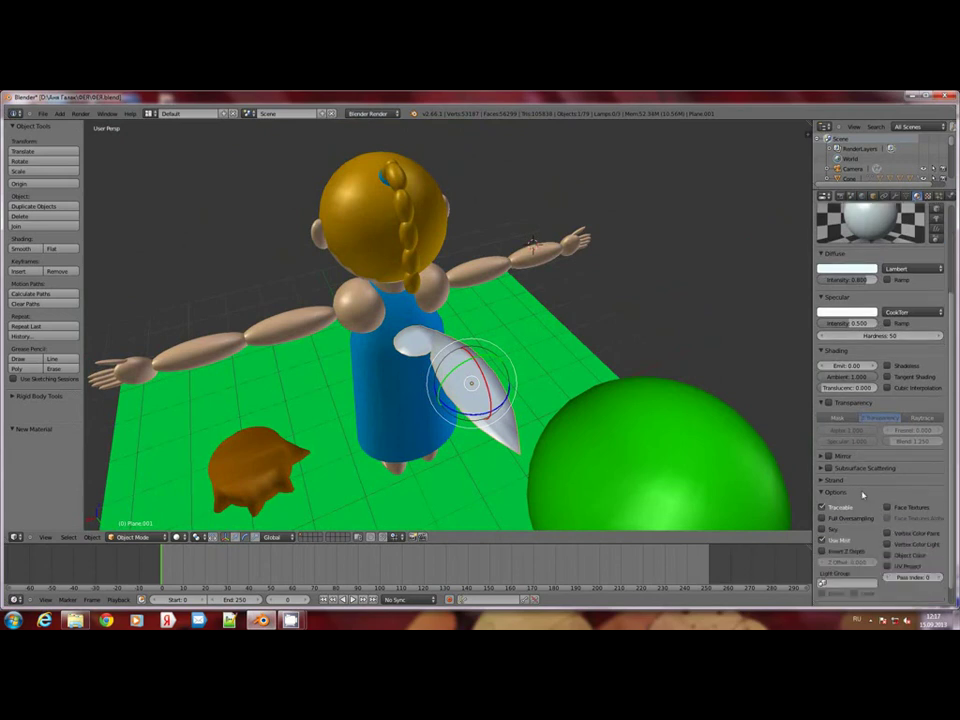
Enable Z transparency with alpha 0.354 and Fresnel 2.460, then rotate the wing upright
left_click(827, 403)
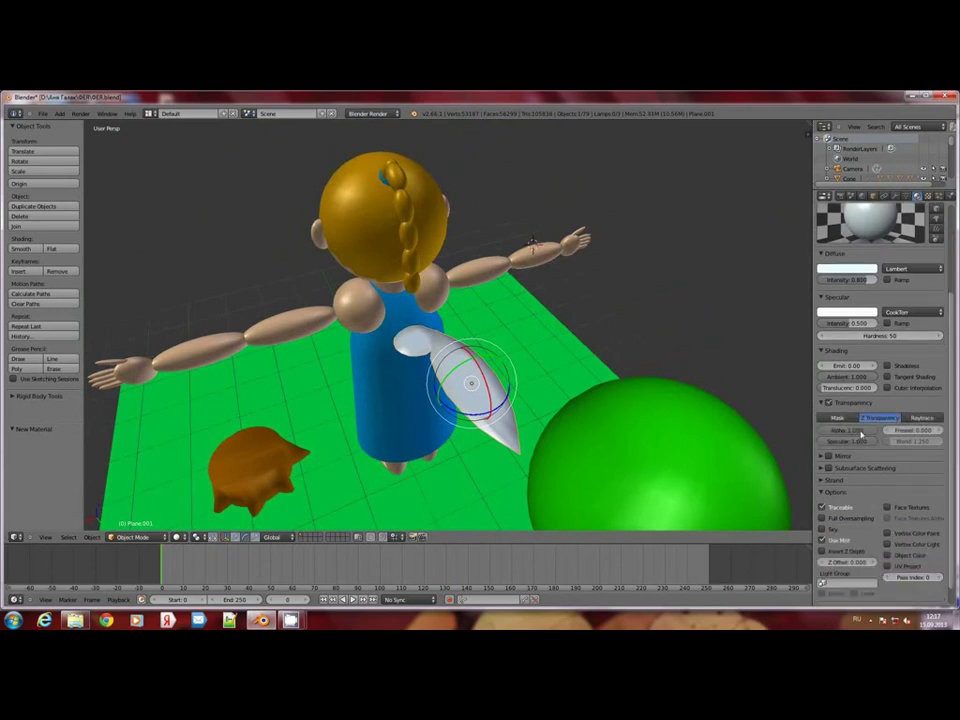
left_click_drag(843, 432, 815, 437)
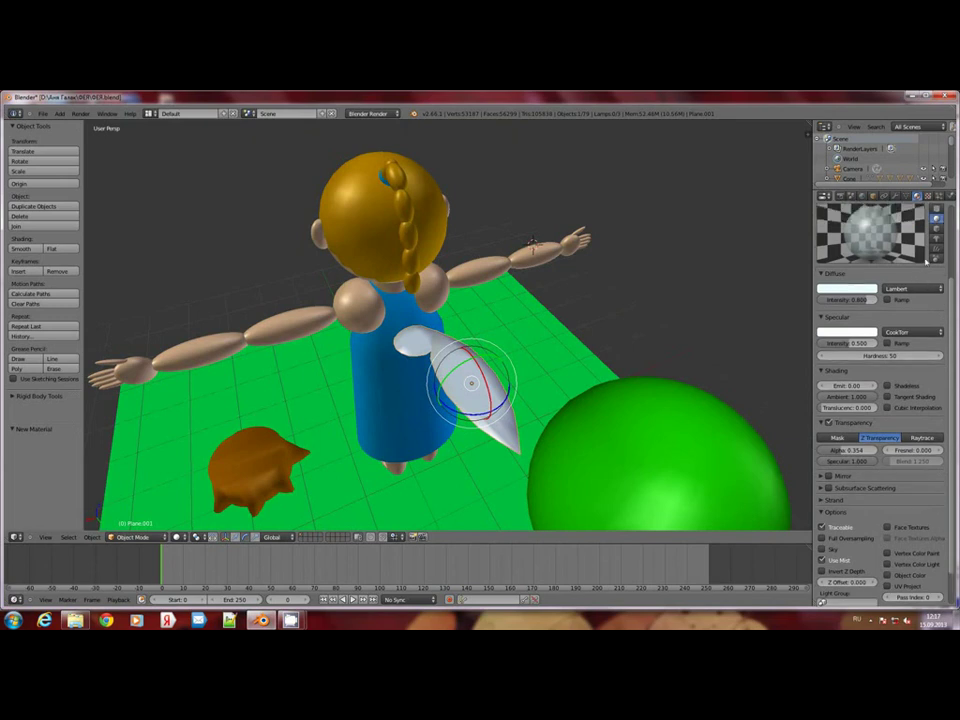
scroll(913, 257, "up", 3)
scroll(902, 262, "down", 3)
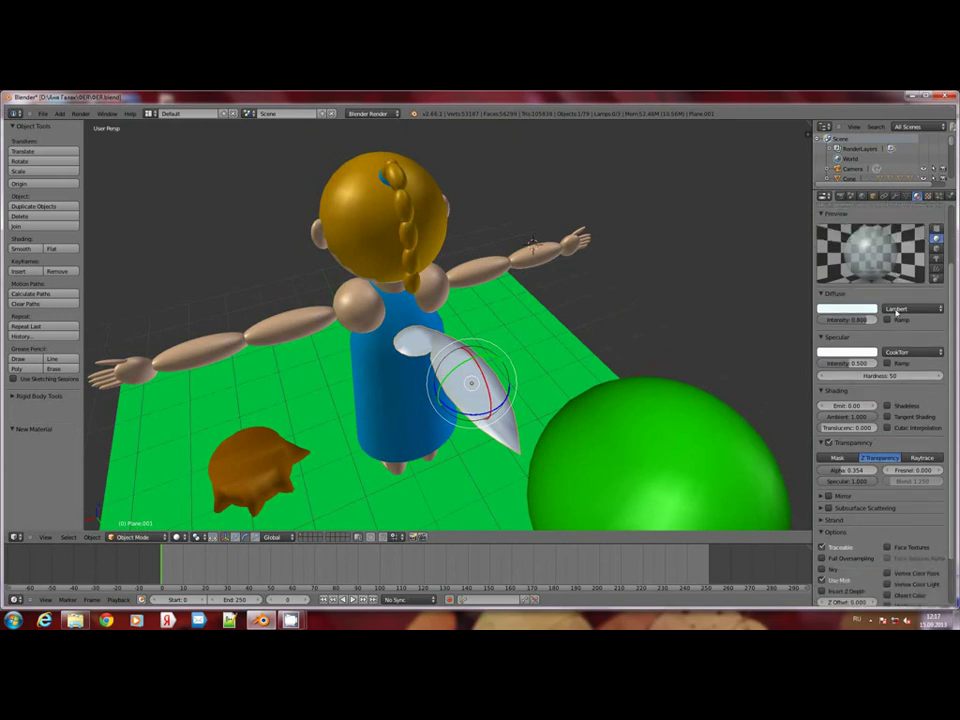
scroll(892, 416, "up", 2)
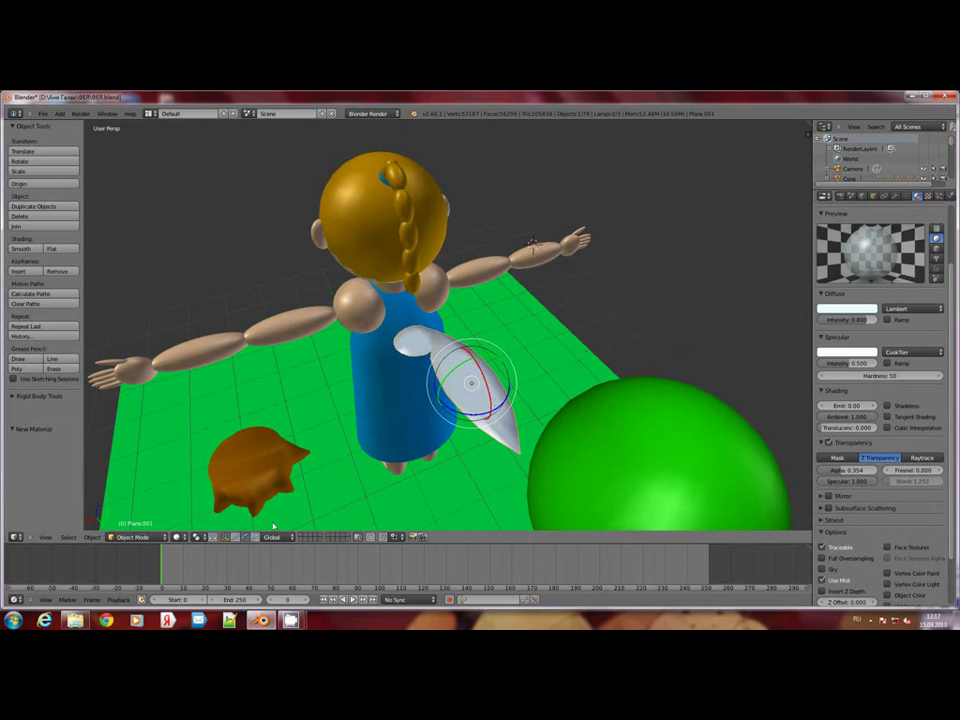
middle_click_drag(390, 505, 481, 460)
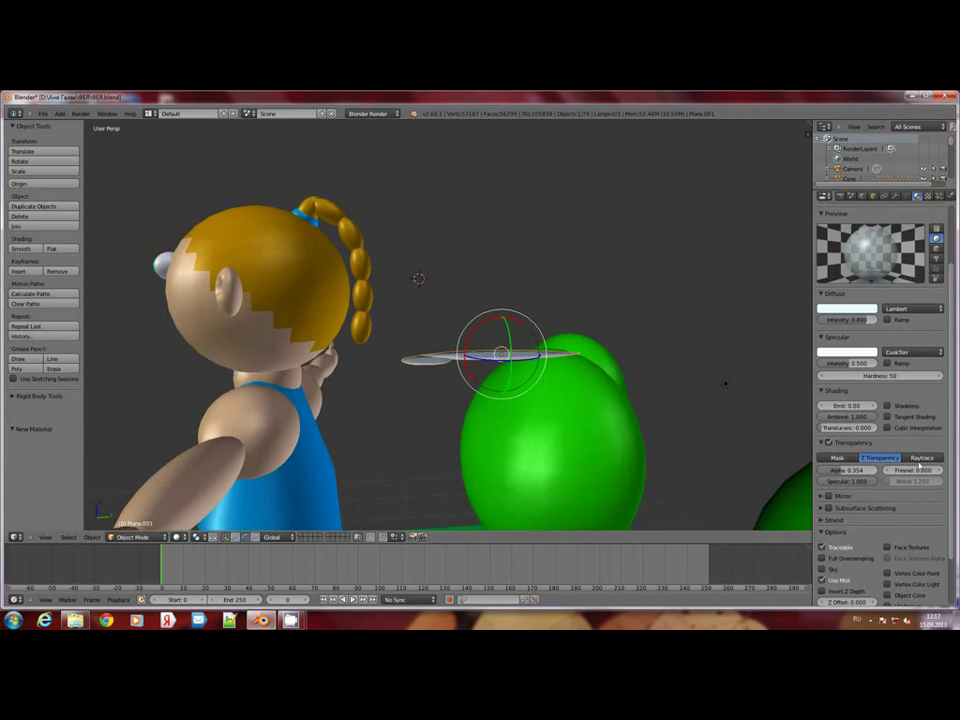
left_click_drag(918, 466, 940, 466)
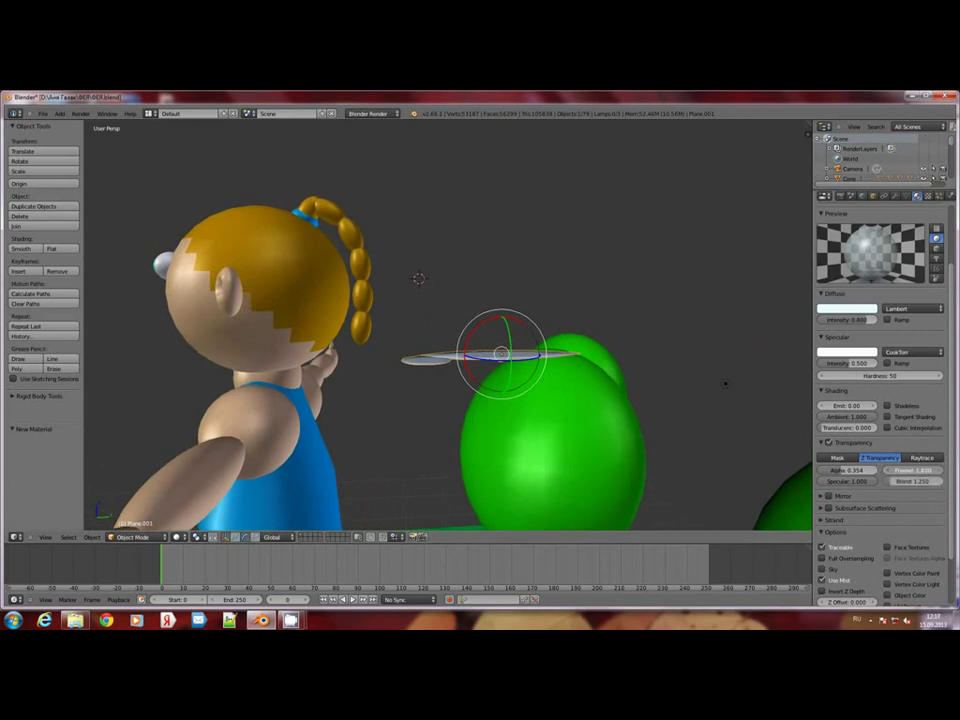
left_click_drag(940, 469, 910, 470)
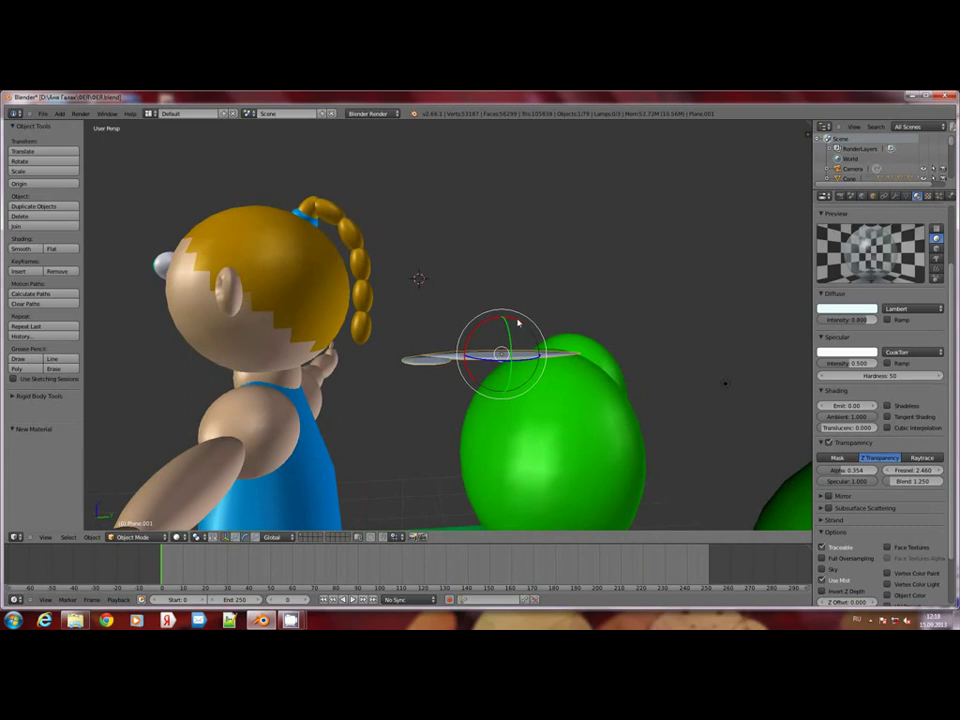
left_click_drag(518, 321, 459, 324)
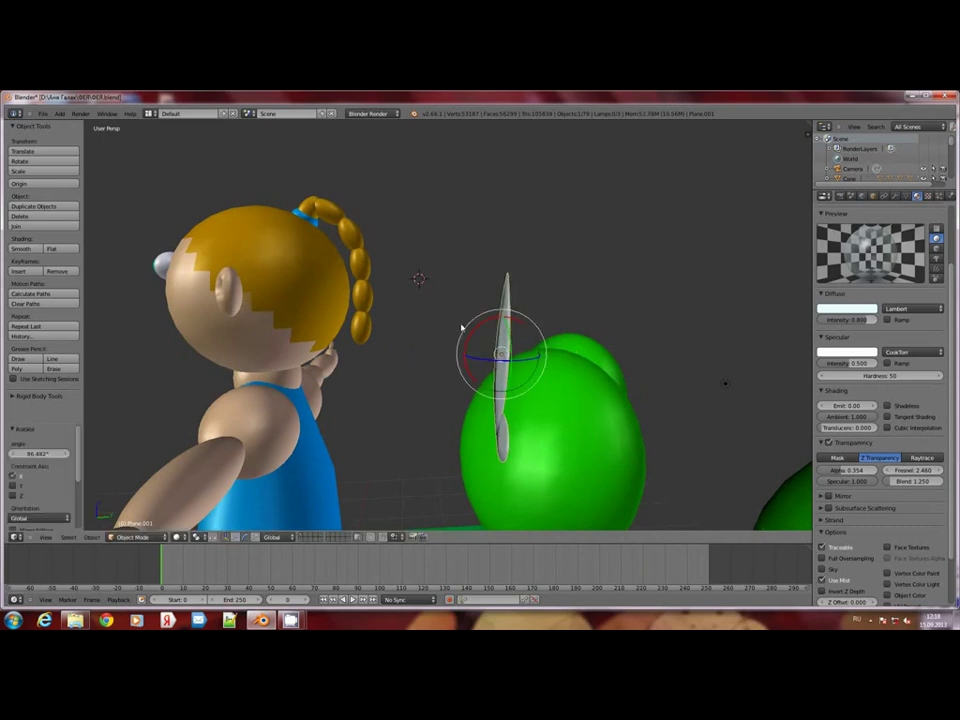
Undo the earlier tilt and rotate the wing plane exactly 90° about X
key("ctrl+z")
left_click(873, 196)
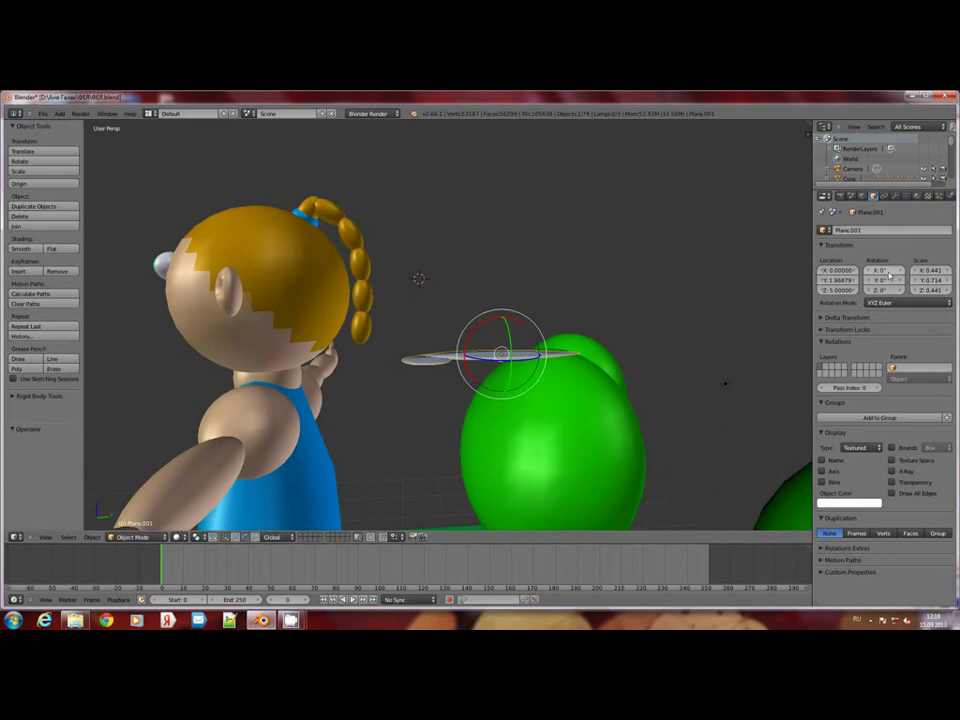
left_click(889, 272)
key("Return")
key("r")
key("x")
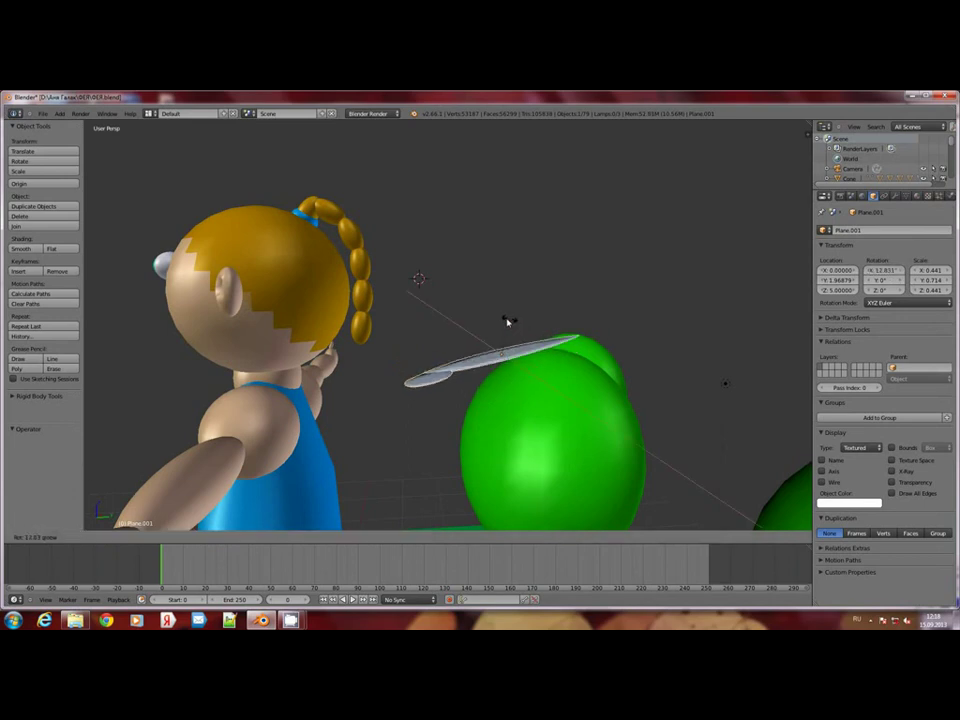
left_click(484, 321)
key("ctrl+z")
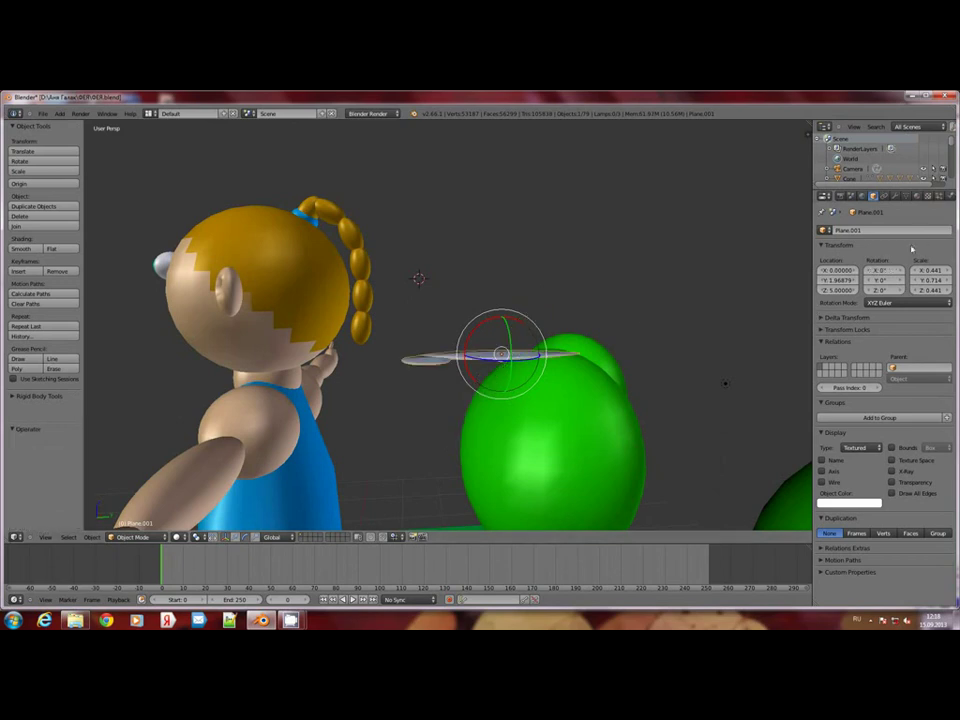
key("r")
key("x")
key("9")
key("0")
key("Return")
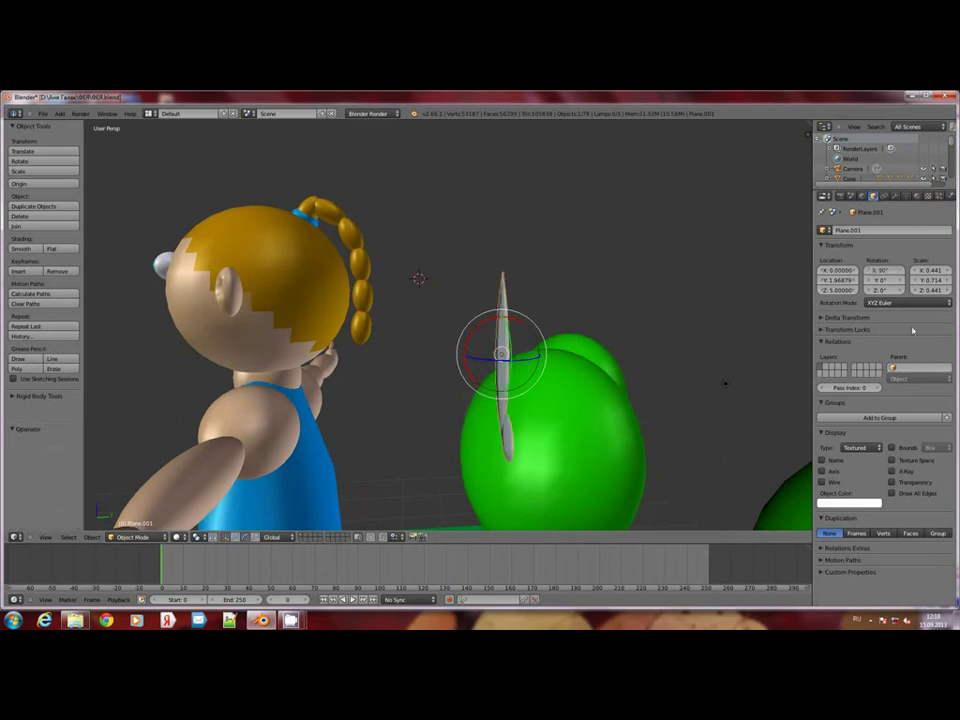
Tilt the wing about 28° on Y and move it -1.360 along Y onto the girl's back
mouse_move(456, 407)
middle_mouse_down()
mouse_move(390, 396)
mouse_move(438, 388)
mouse_move(388, 403)
mouse_move(470, 355)
middle_mouse_up()
left_click_drag(470, 345, 476, 360)
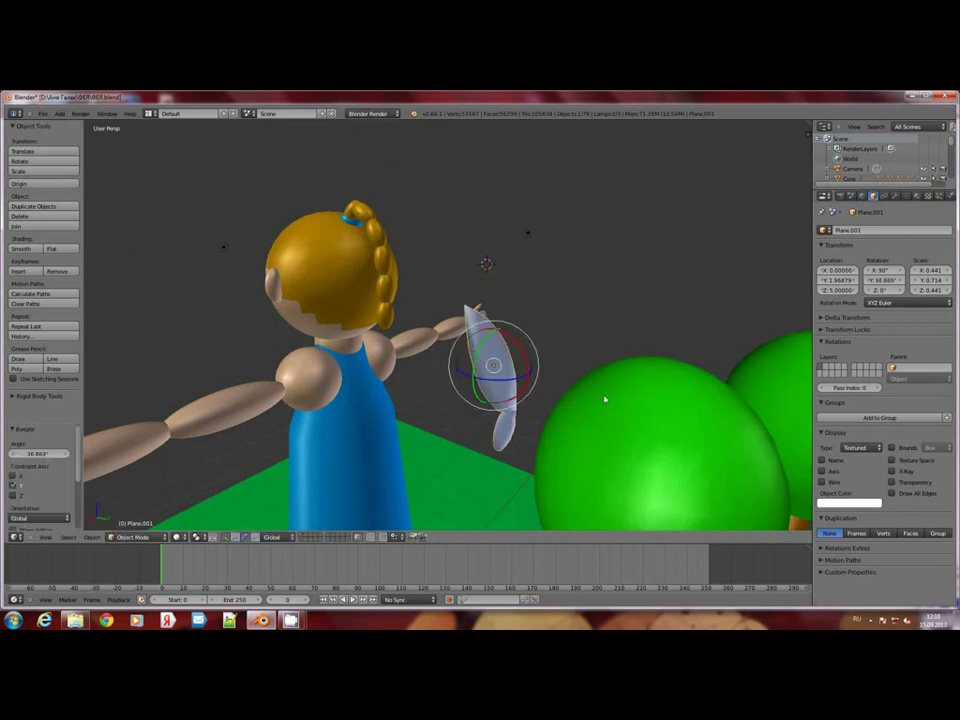
mouse_move(475, 360)
middle_mouse_down()
mouse_move(462, 362)
mouse_move(470, 342)
middle_mouse_up()
left_click_drag(470, 342, 86, 516)
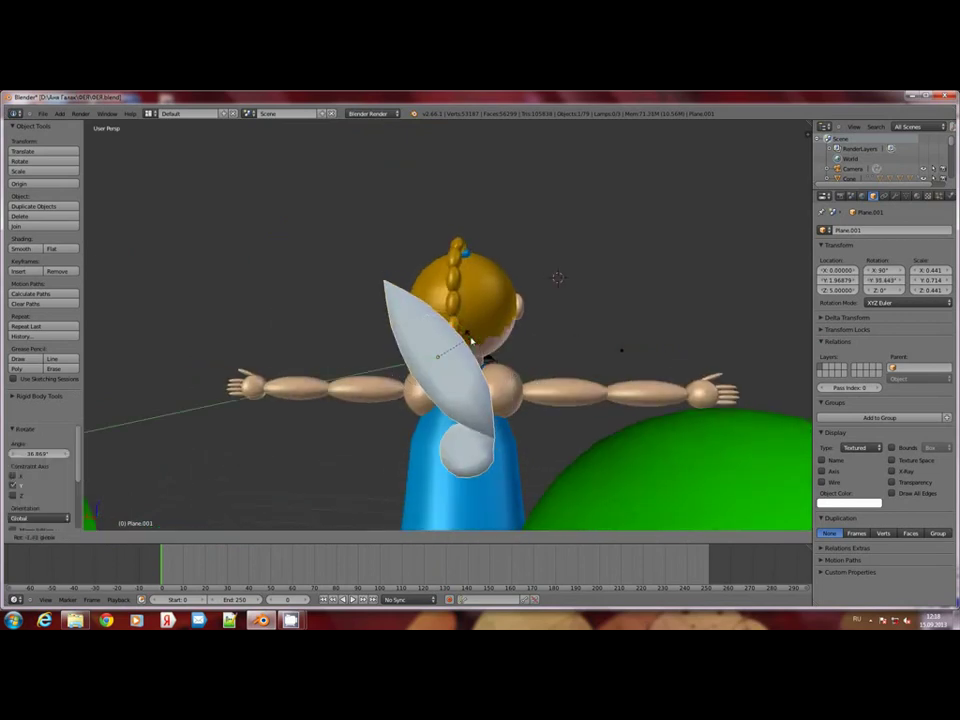
middle_click_drag(86, 516, 538, 428)
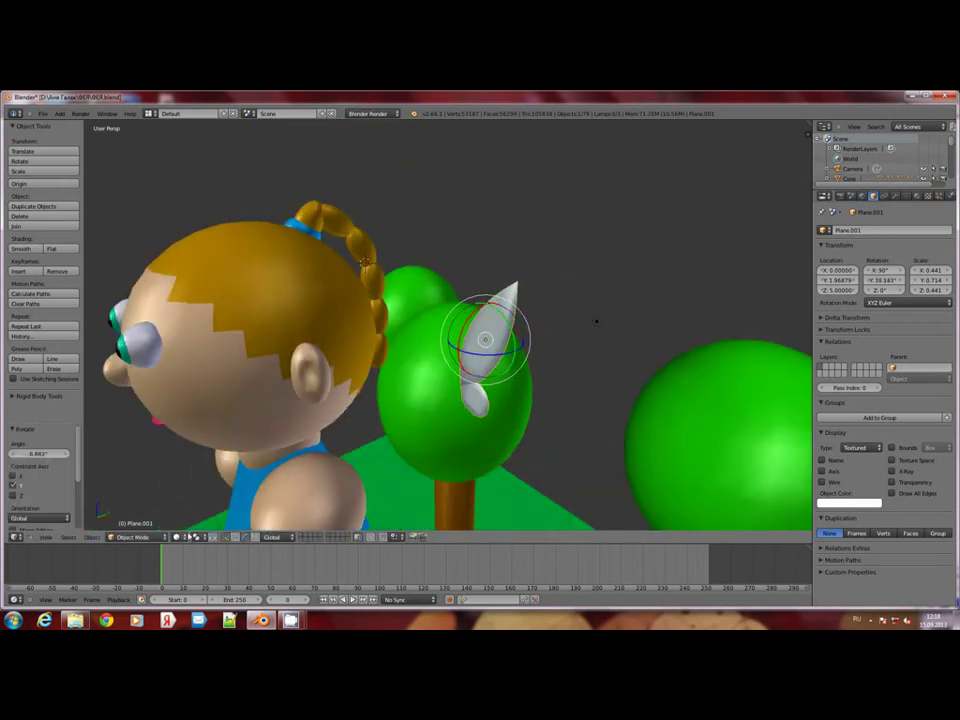
mouse_move(486, 340)
left_mouse_down()
mouse_move(523, 347)
mouse_move(422, 401)
left_mouse_up()
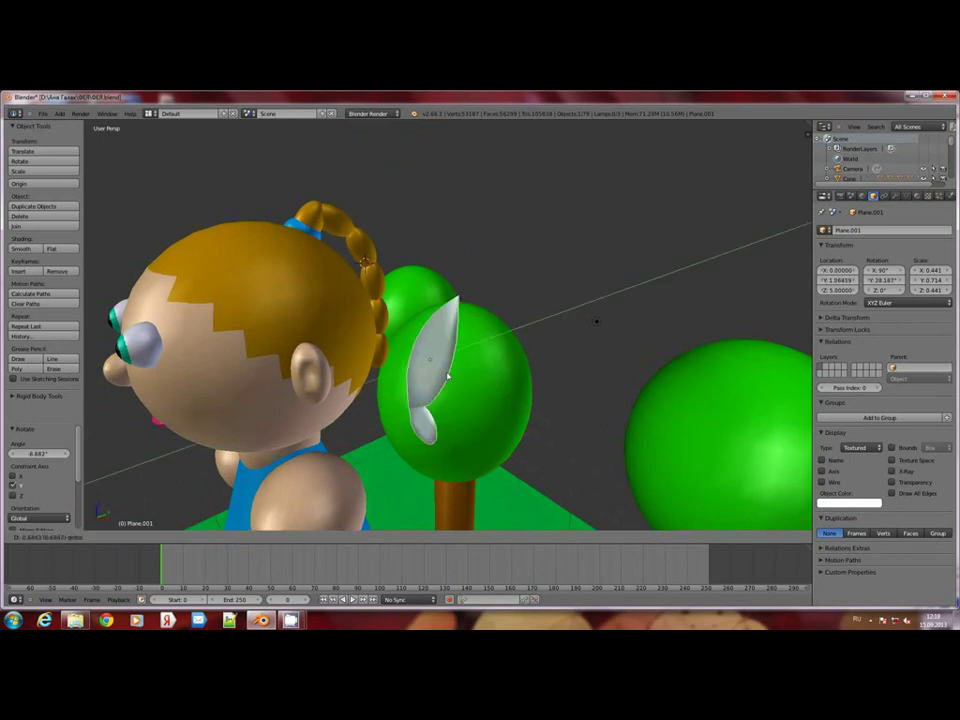
mouse_move(422, 401)
middle_mouse_down()
mouse_move(251, 407)
mouse_move(443, 343)
middle_mouse_up()
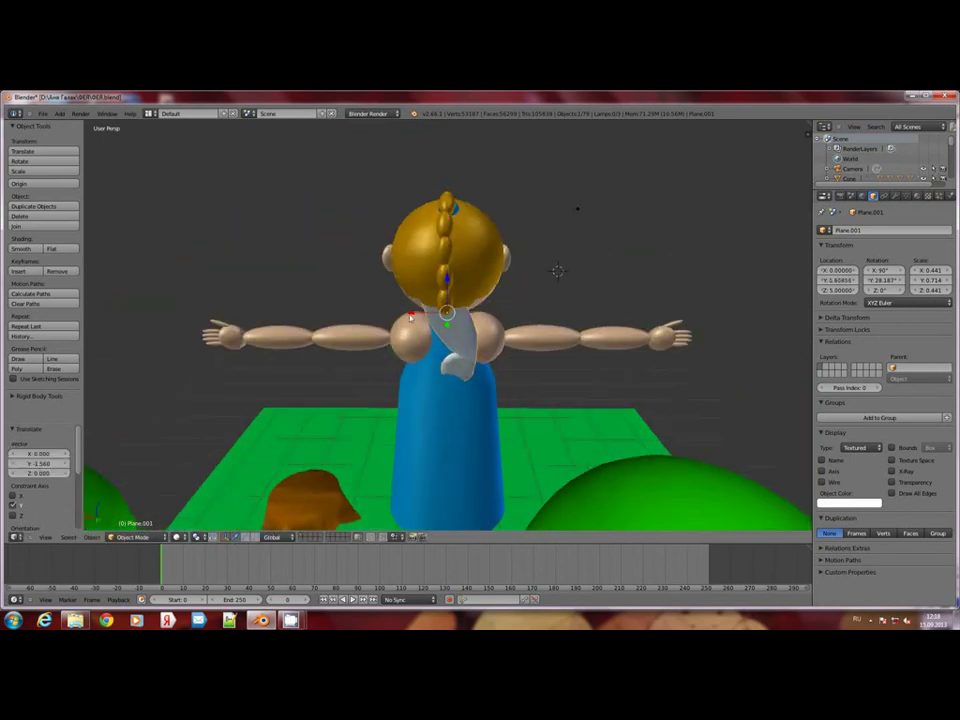
Shift the wing behind her shoulder and enlarge it to about 0.82×1.33
mouse_move(412, 313)
left_mouse_down()
mouse_move(396, 300)
mouse_move(405, 390)
mouse_move(446, 378)
left_mouse_up()
left_click(404, 365)
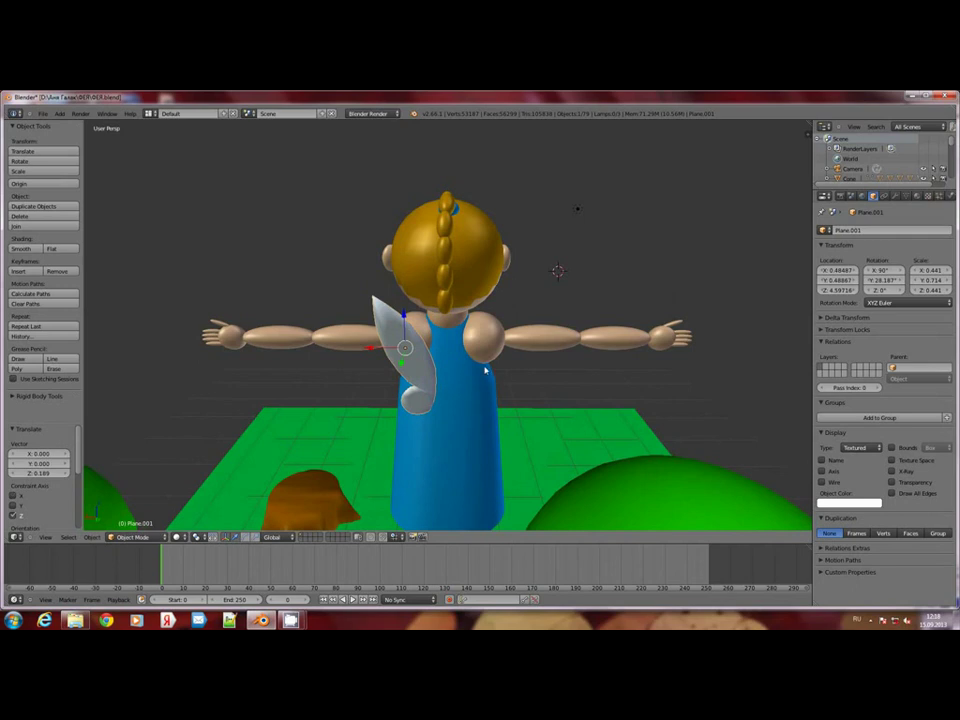
key("s")
left_click(547, 389)
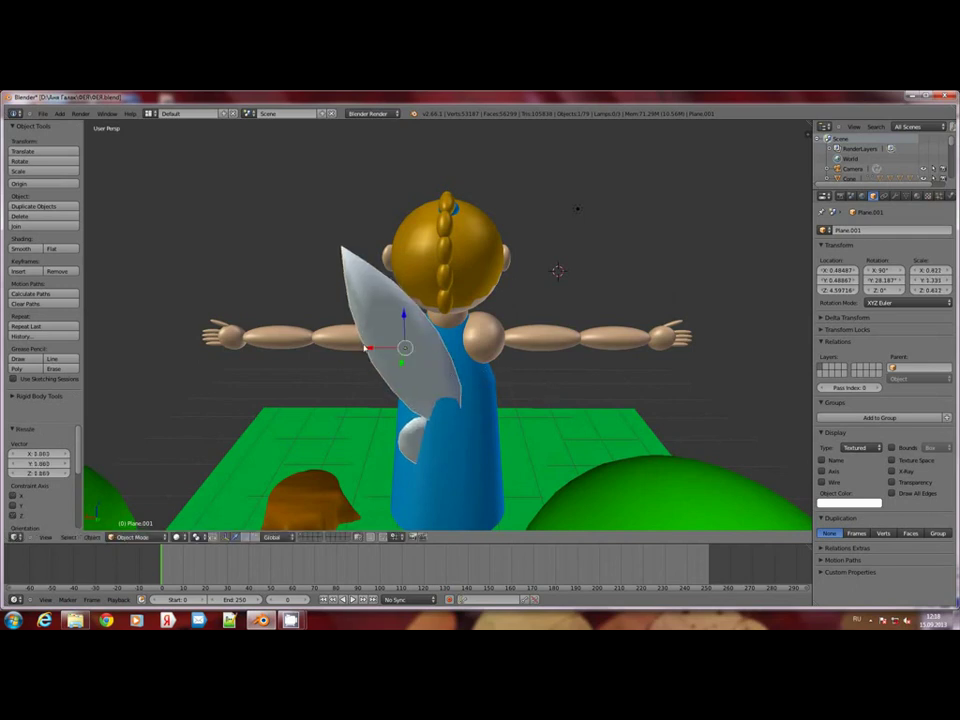
Move the wing out along X and up to Z 5.05, then duplicate it in place
key("g")
key("x")
left_click(376, 327)
key("g")
key("z")
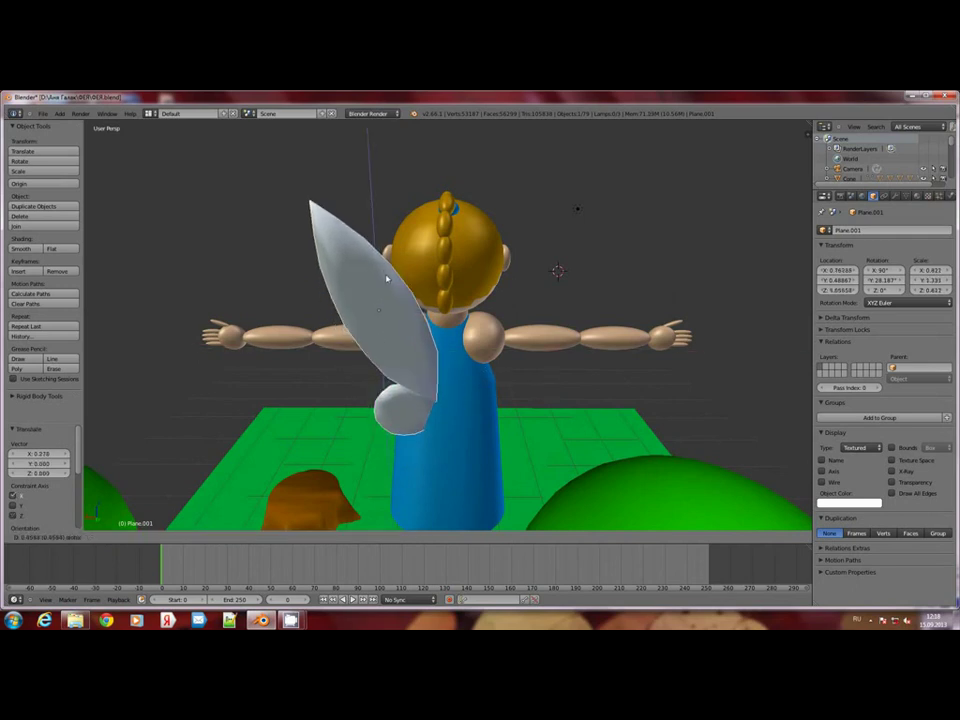
left_click(380, 310)
mouse_move(380, 310)
middle_mouse_down()
mouse_move(400, 392)
mouse_move(337, 382)
middle_mouse_up()
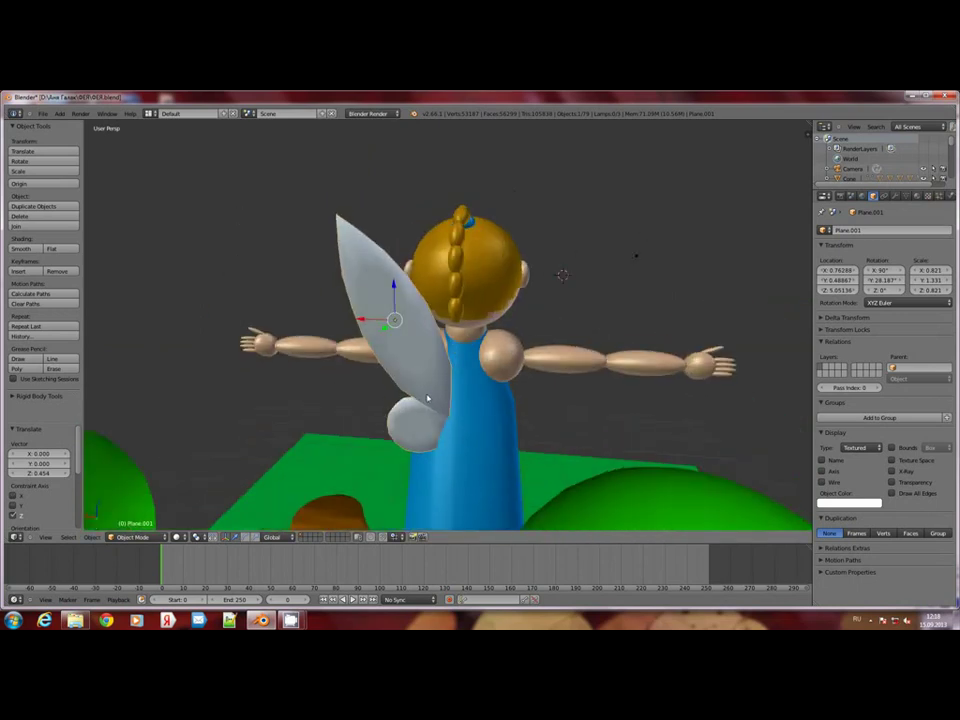
key("shift+d")
key("Escape")
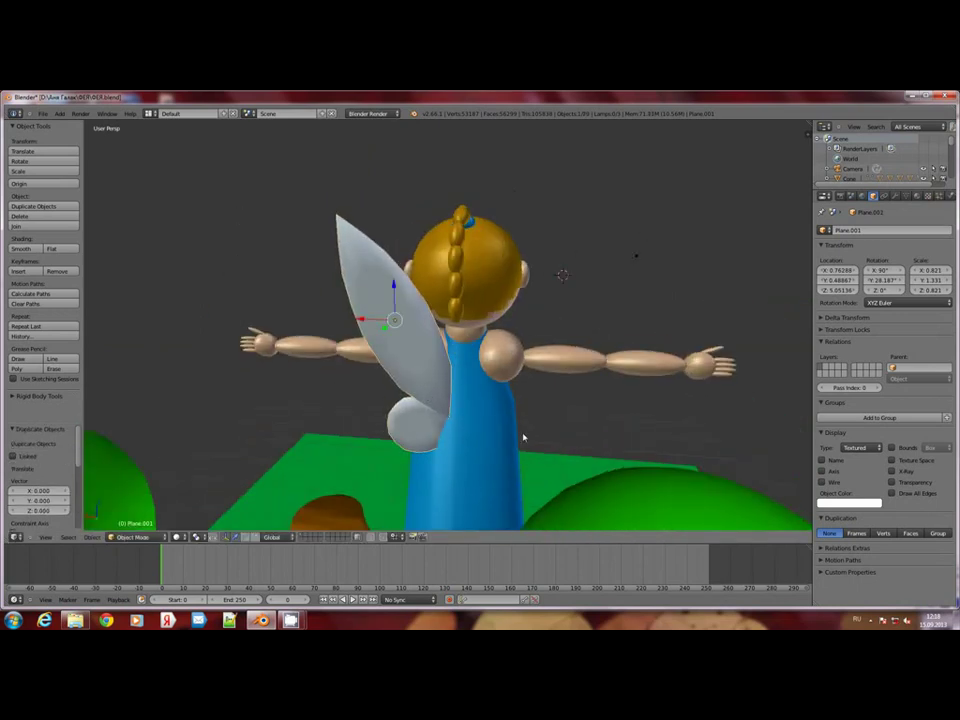
Duplicate the wing part and place the copy near X 0.14, Z 3.90 at the first wing's lower tip
key("shift+d")
key("Escape")
key("g")
key("x")
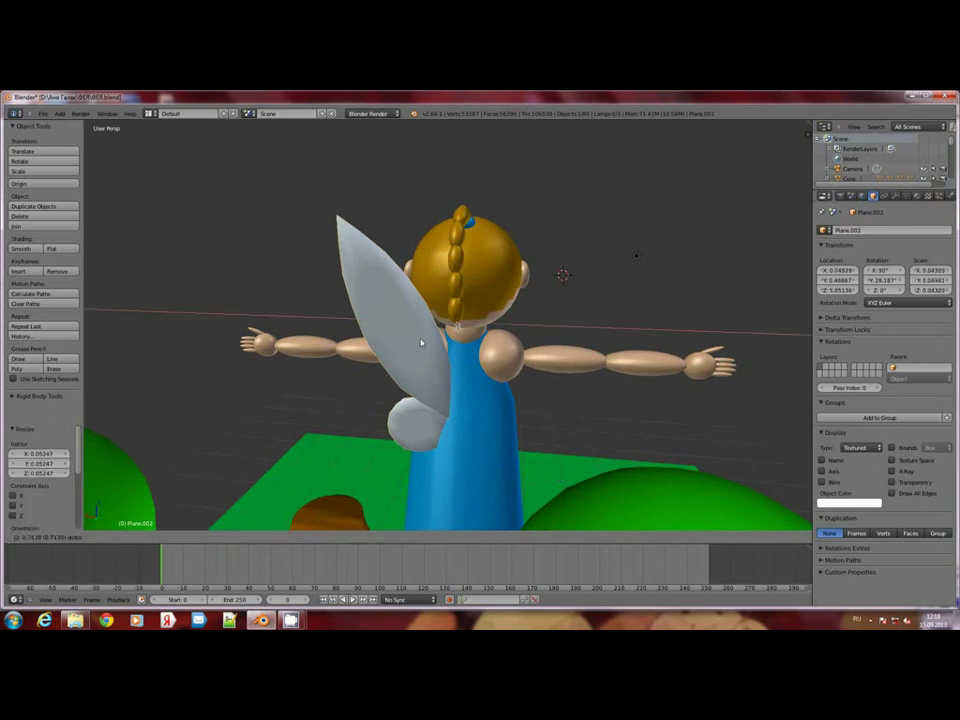
left_click(430, 300)
key("g")
key("z")
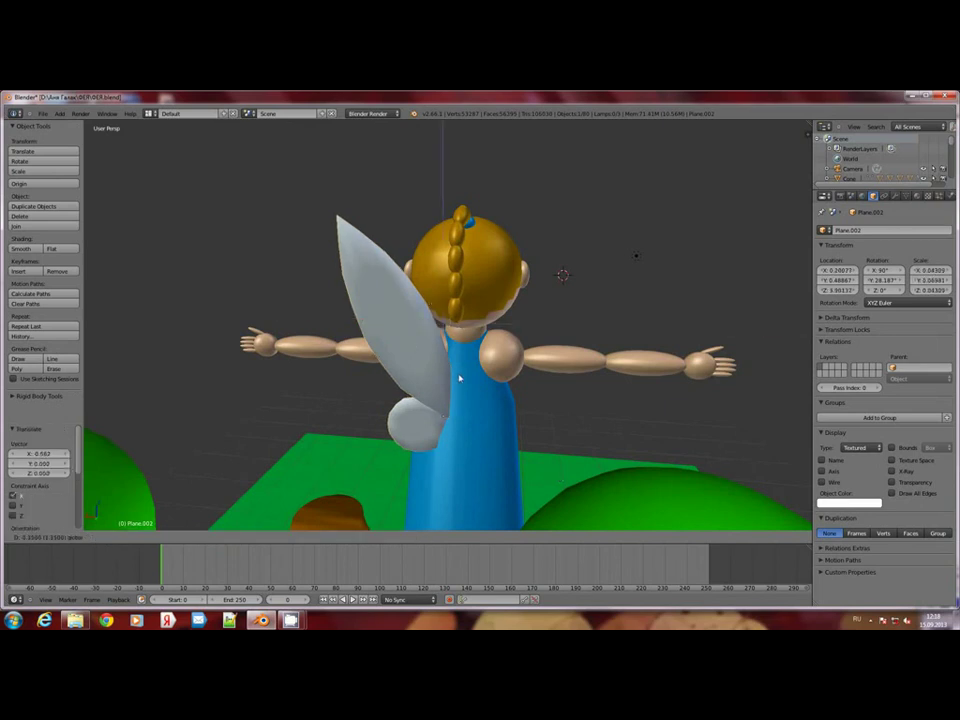
left_click(432, 424)
key("g")
key("x")
left_click(430, 430)
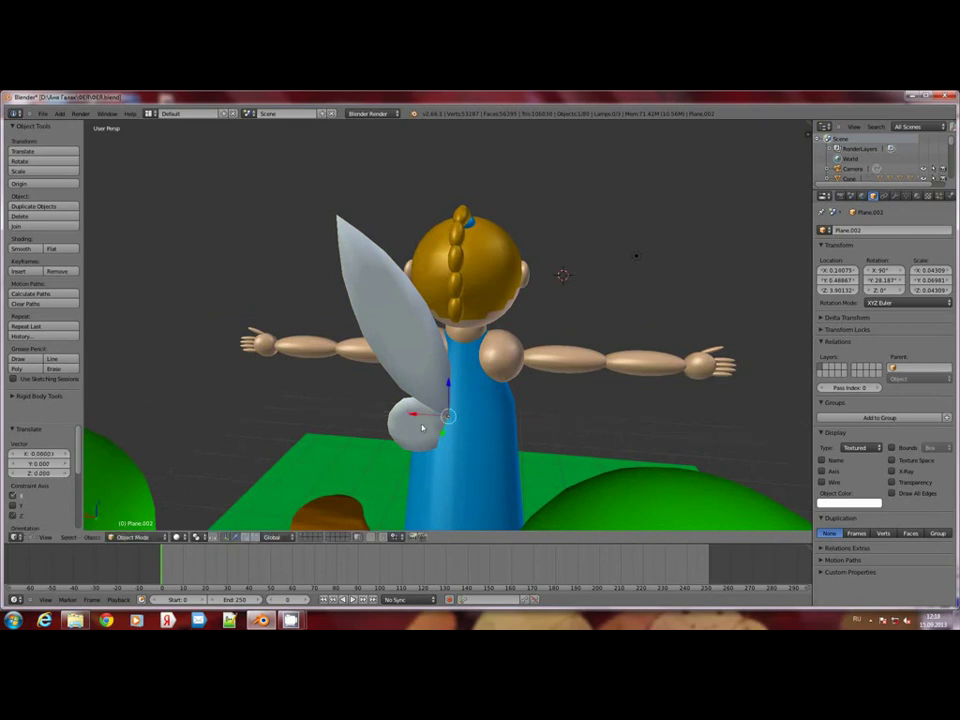
Reposition the upper pointed wing piece down and sideways against her back
scroll(430, 432, "up", 3)
scroll(430, 435, "up", 1)
scroll(428, 440, "up", 2)
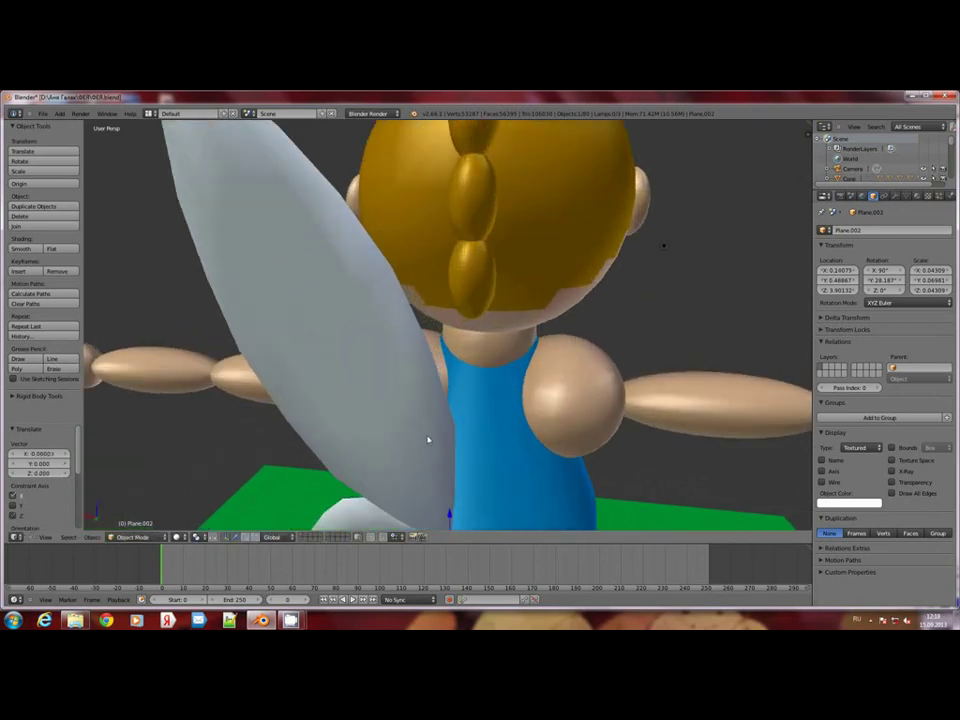
mouse_move(425, 447)
middle_mouse_down("shift")
mouse_move(439, 225)
mouse_move(480, 221)
mouse_move(434, 301)
middle_mouse_up("shift")
right_click(434, 301)
key("g")
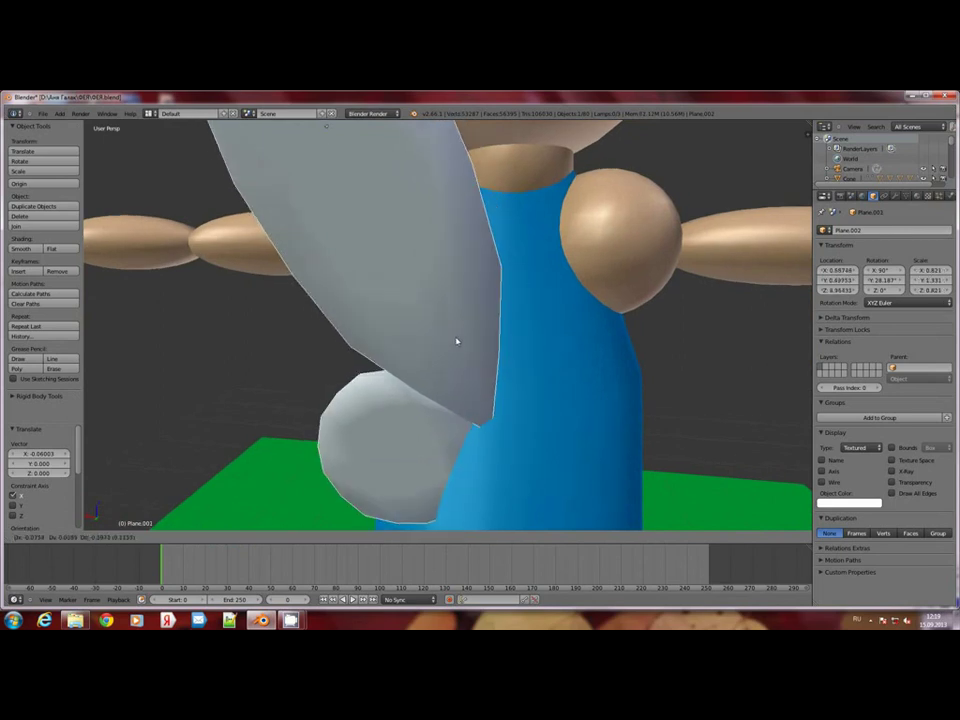
left_click(370, 280)
key("g")
left_click(475, 352)
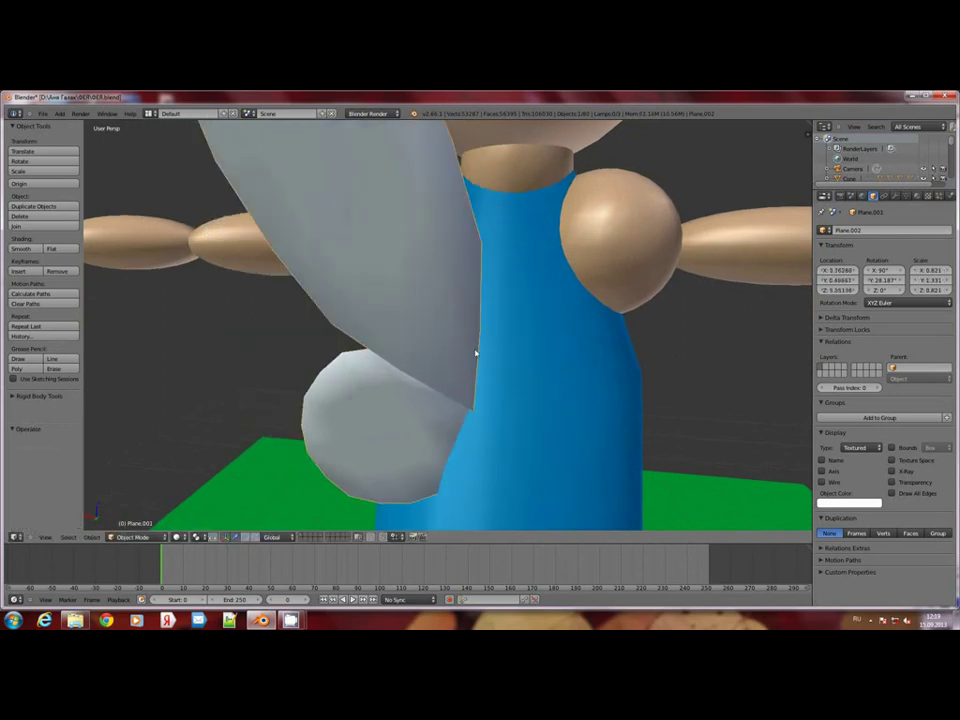
Join the round lower lobe and upper wing piece into one wing and slide it sideways
right_click(468, 403)
right_click(274, 268)
right_click(468, 404)
right_click(468, 404)
right_click(469, 405)
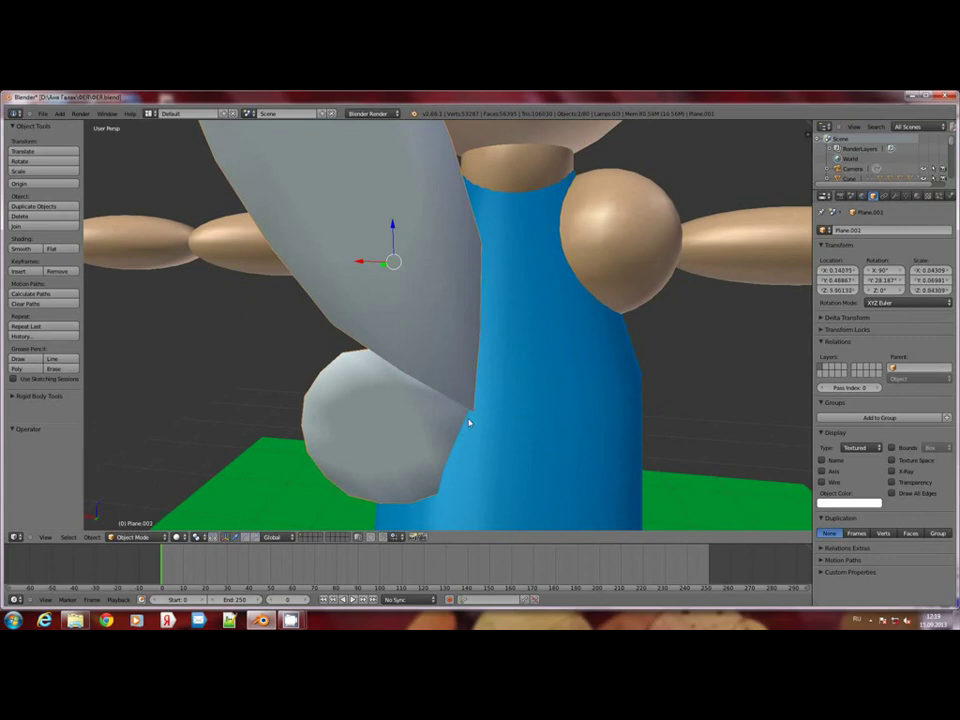
key("ctrl+j")
left_click_drag(440, 405, 386, 400)
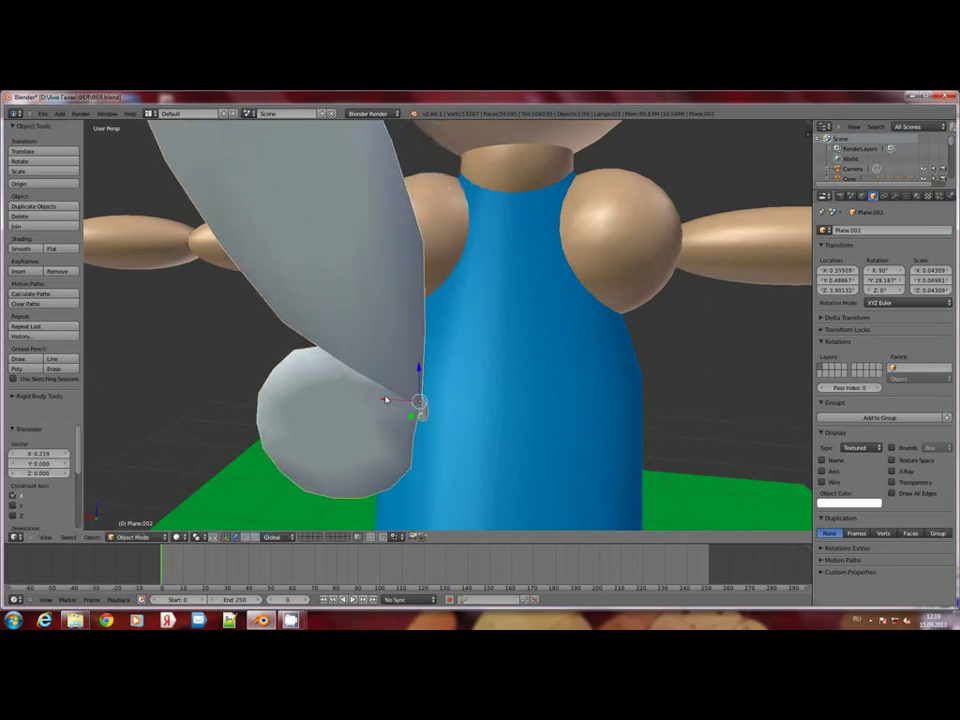
scroll(420, 400, "down", 1)
scroll(430, 398, "down", 2)
scroll(438, 393, "down", 2)
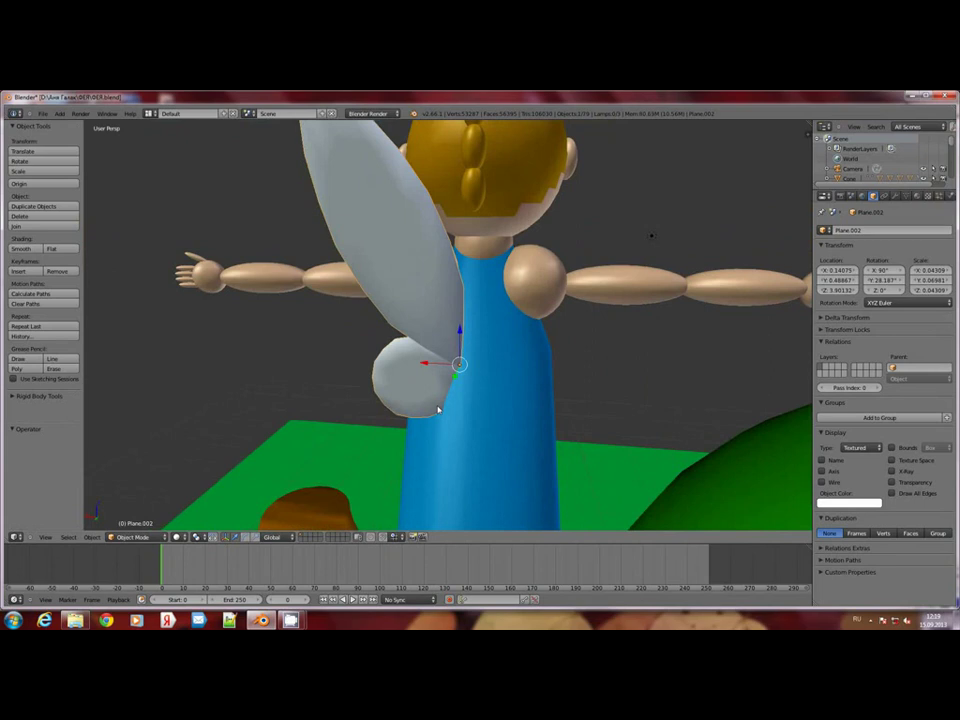
Try duplicating the wing and a 270° X rotation, undoing both
key("shift+d")
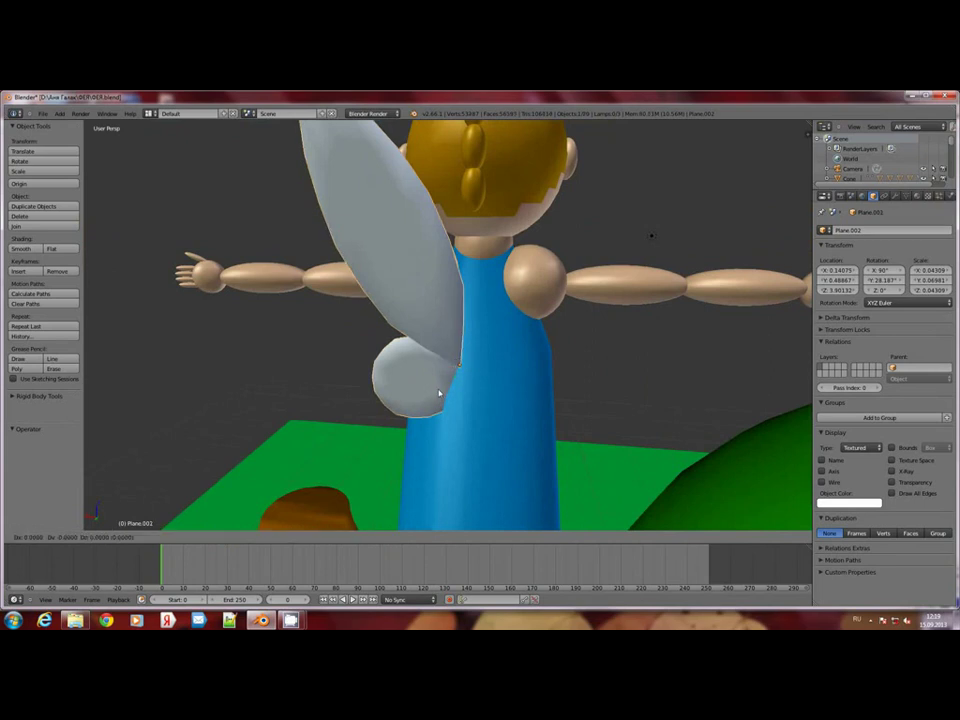
right_click(428, 392)
key("ctrl+z")
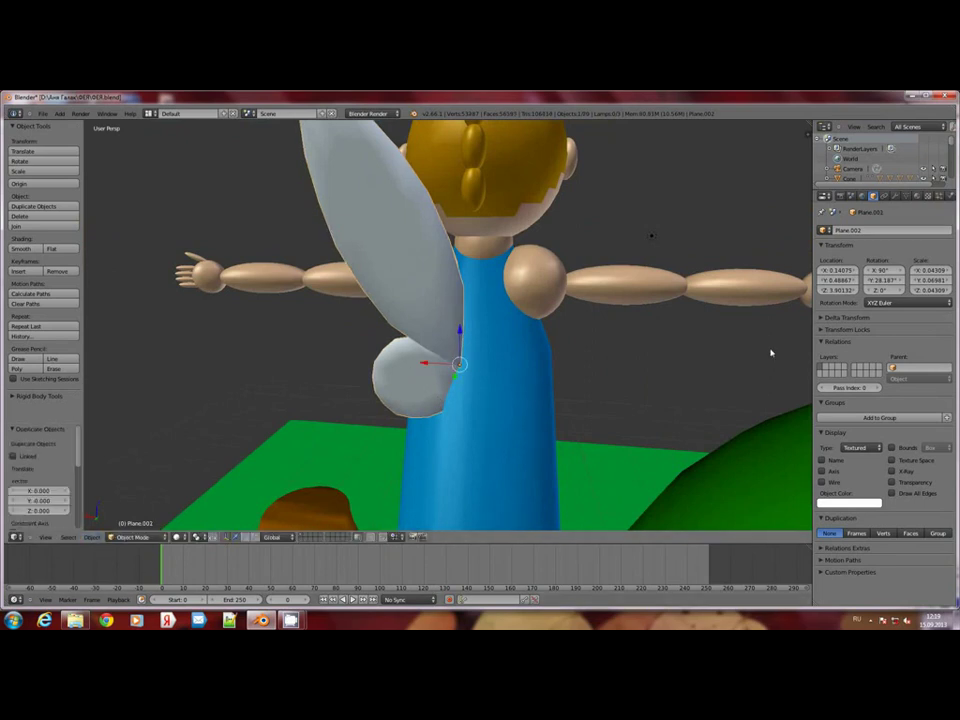
left_click(880, 271)
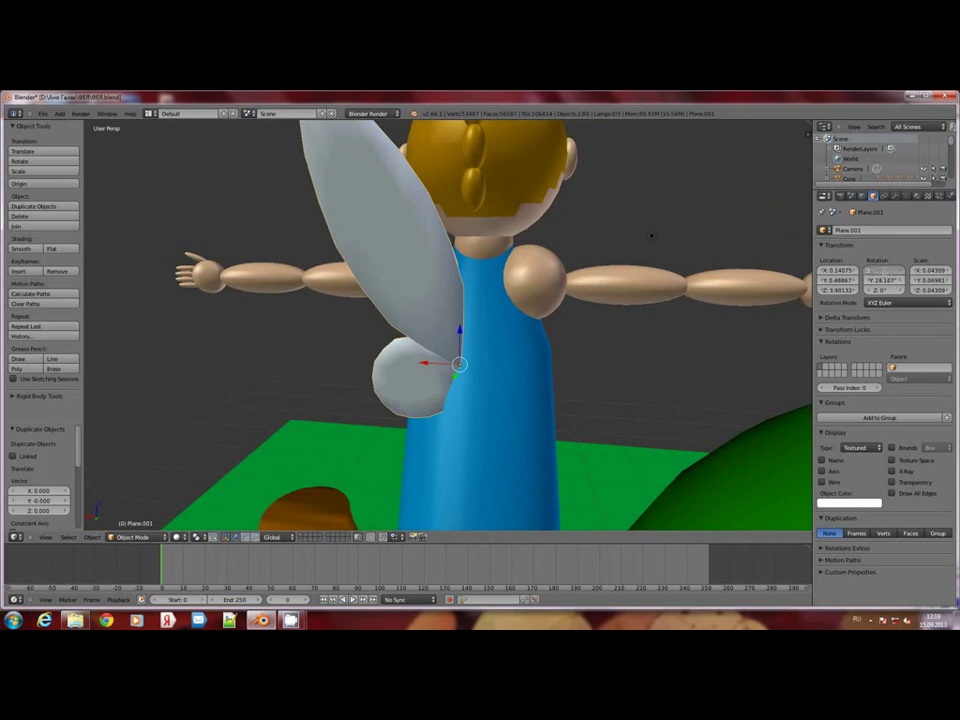
type("270")
key("Return")
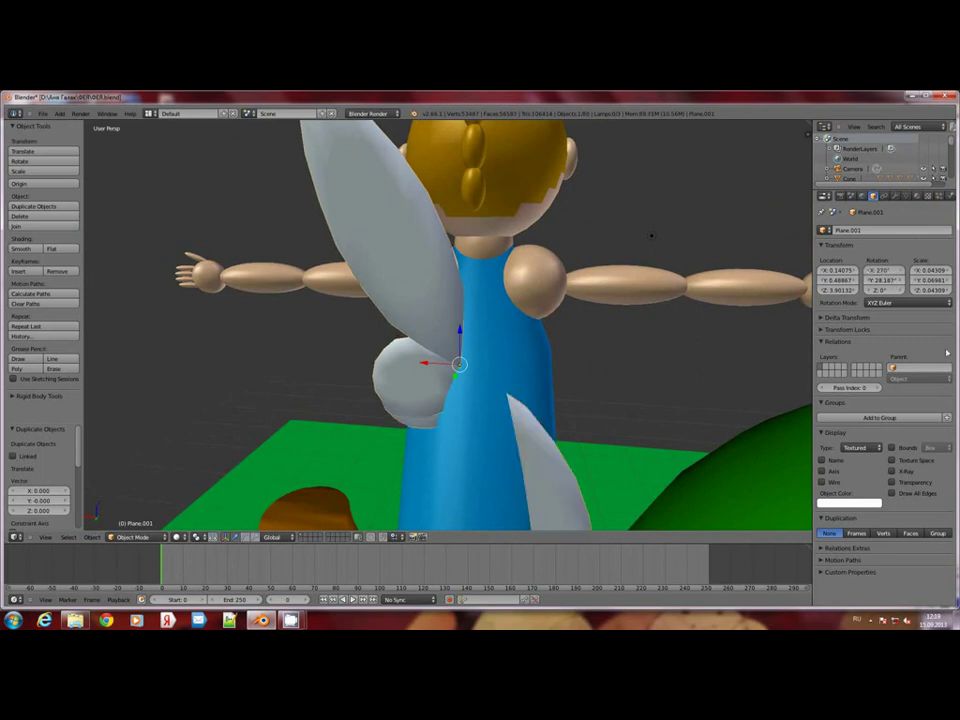
key("ctrl+z")
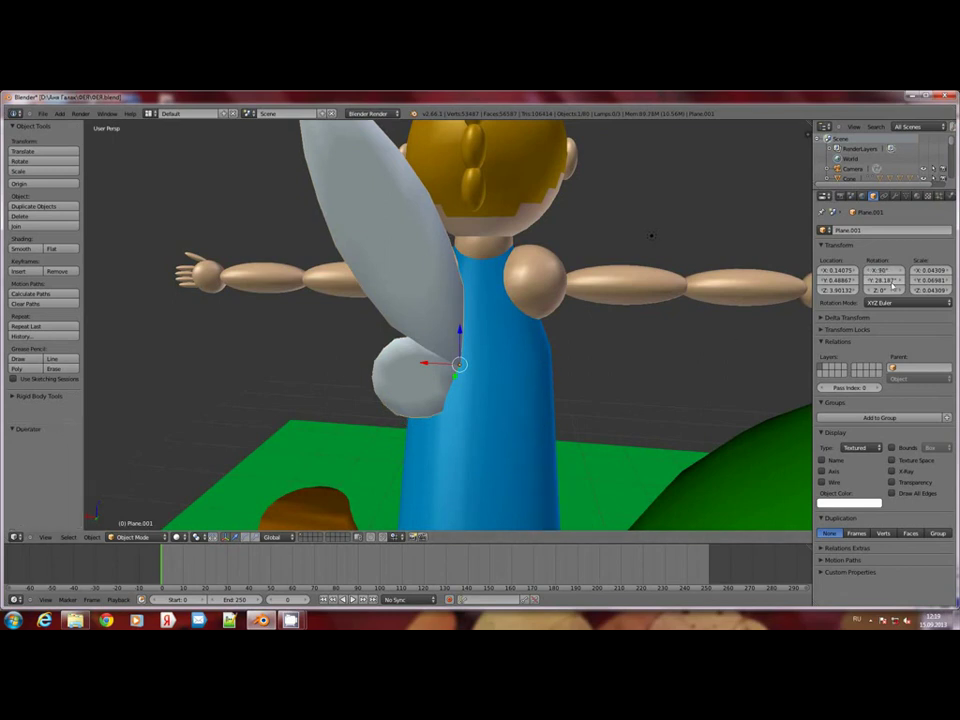
Set the wing's Y rotation to 28° in the Transform panel
left_click(891, 285)
key("BackSpace")
type("28")
key("Return")
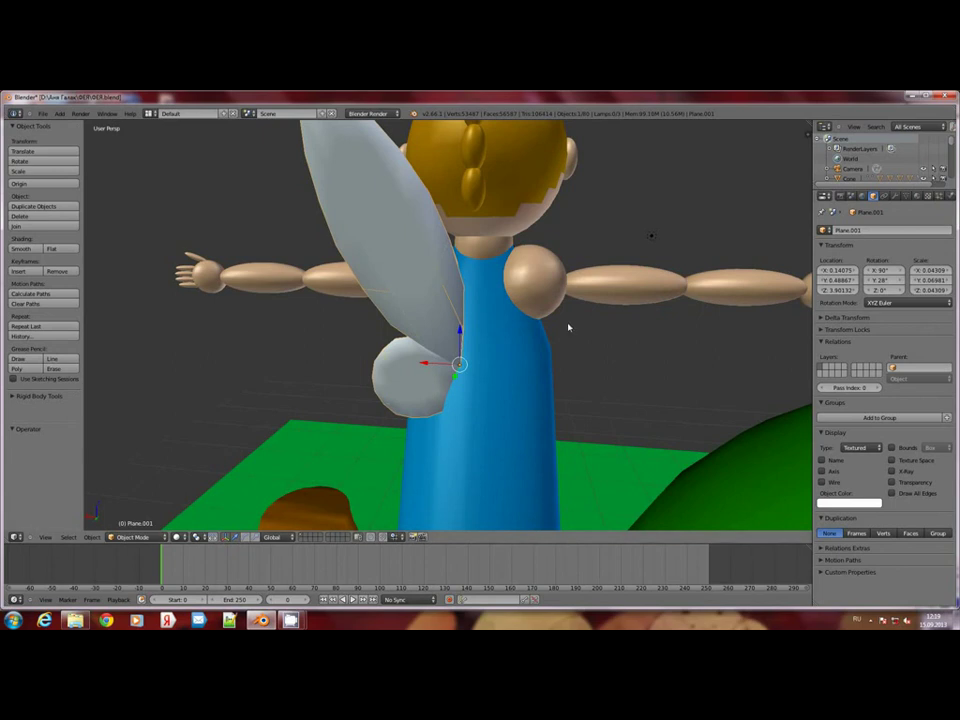
key("ctrl+z")
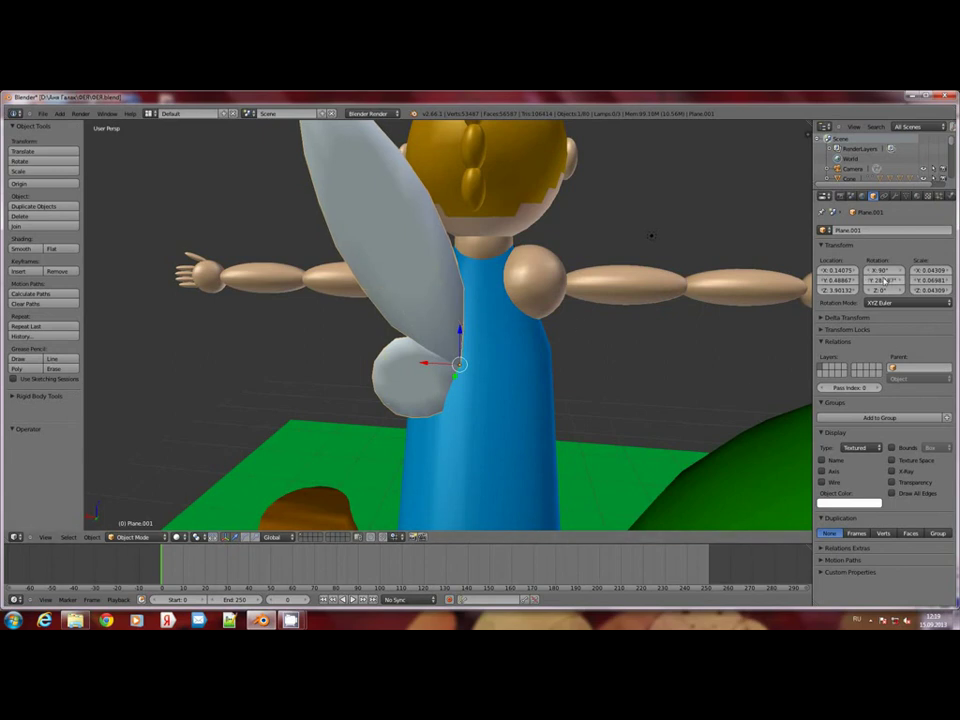
left_click(884, 281)
type("28")
key("Return")
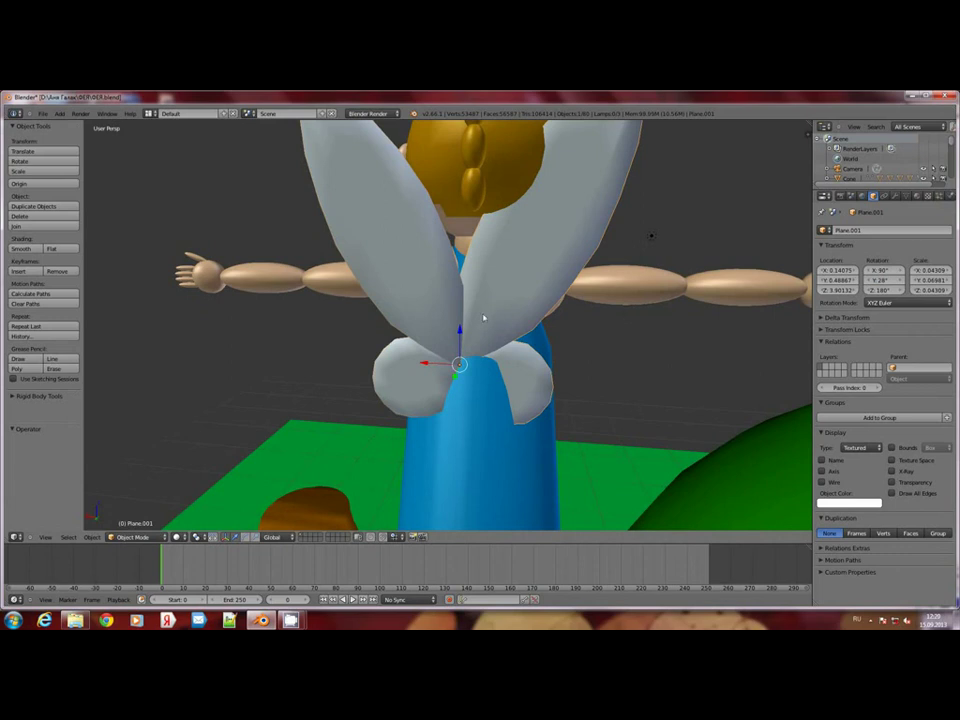
mouse_move(388, 318)
middle_mouse_down()
mouse_move(491, 347)
mouse_move(560, 300)
middle_mouse_up()
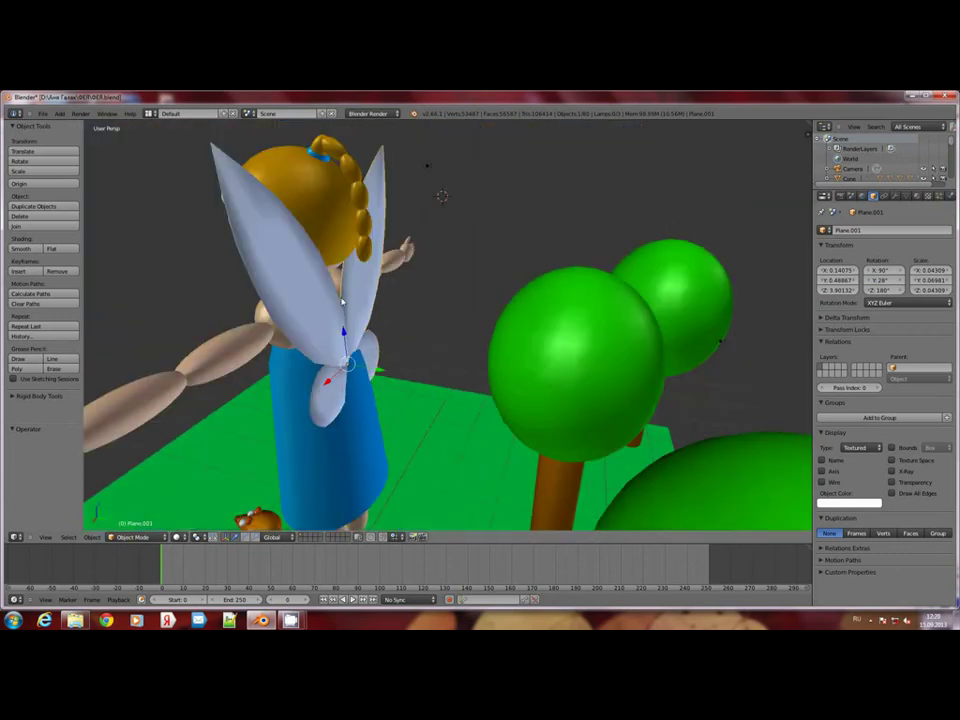
key("g")
left_click(428, 300)
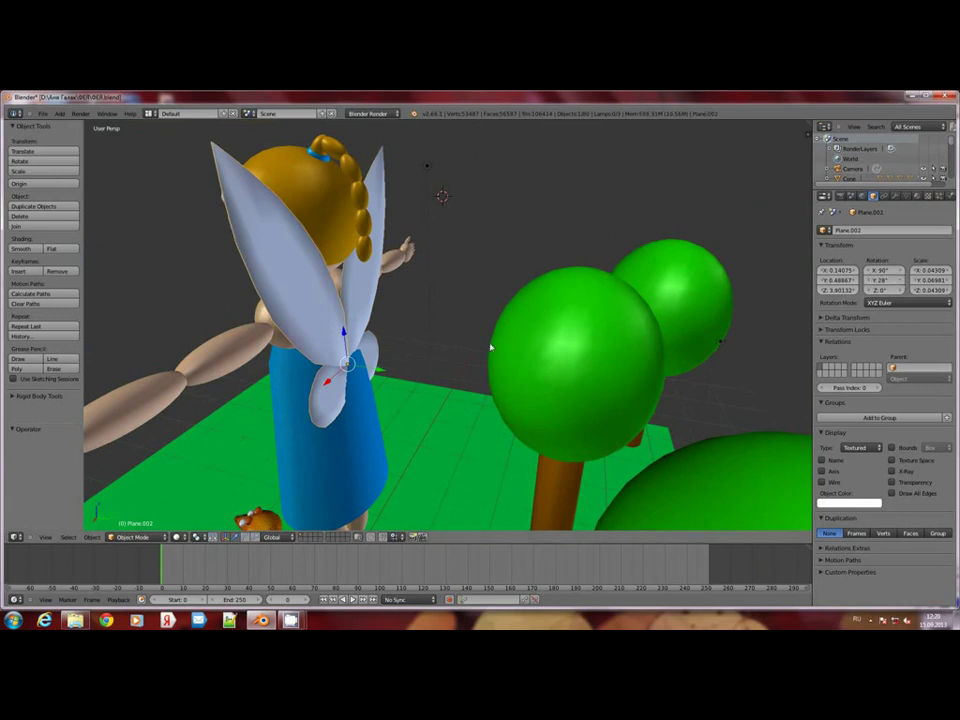
mouse_move(491, 347)
middle_mouse_down()
mouse_move(416, 347)
mouse_move(450, 336)
mouse_move(369, 386)
mouse_move(450, 332)
mouse_move(471, 298)
middle_mouse_up()
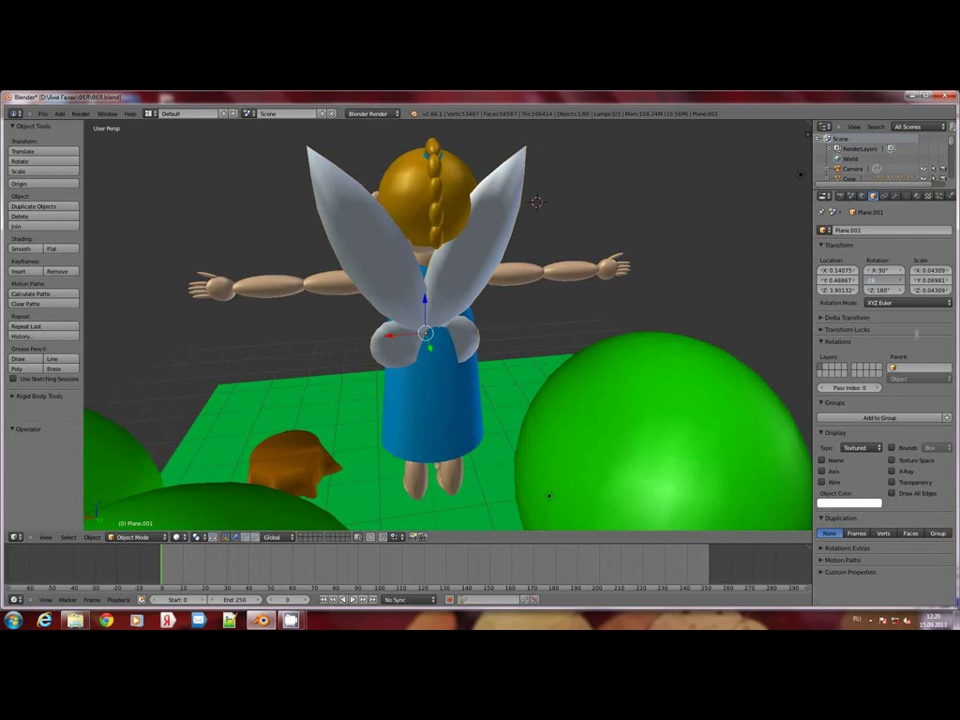
key("ctrl+z")
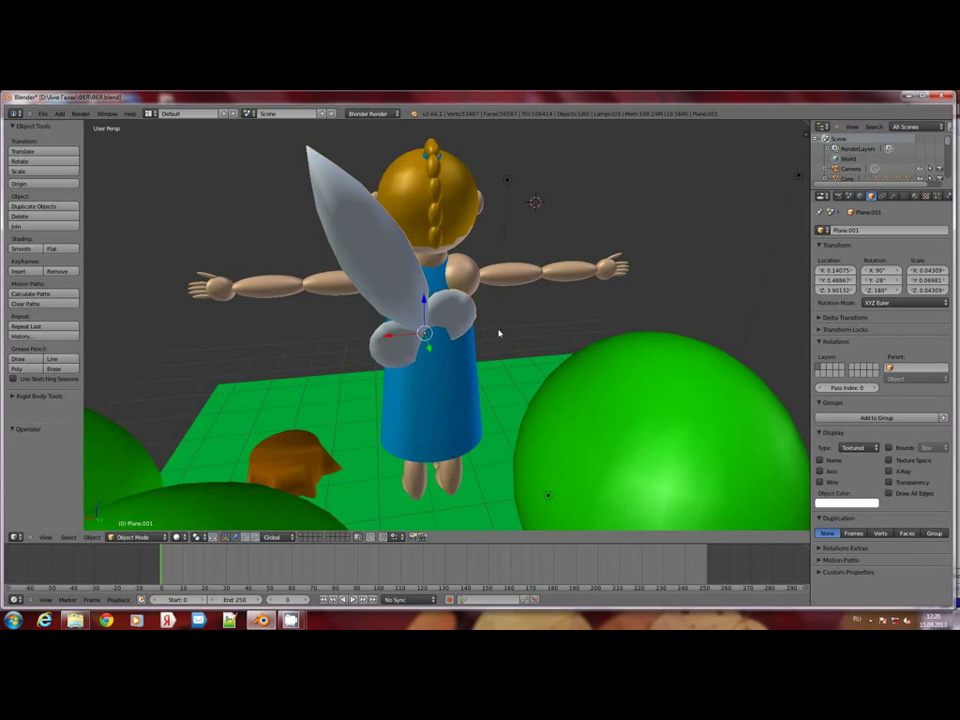
key("ctrl+shift+z")
right_click(878, 271)
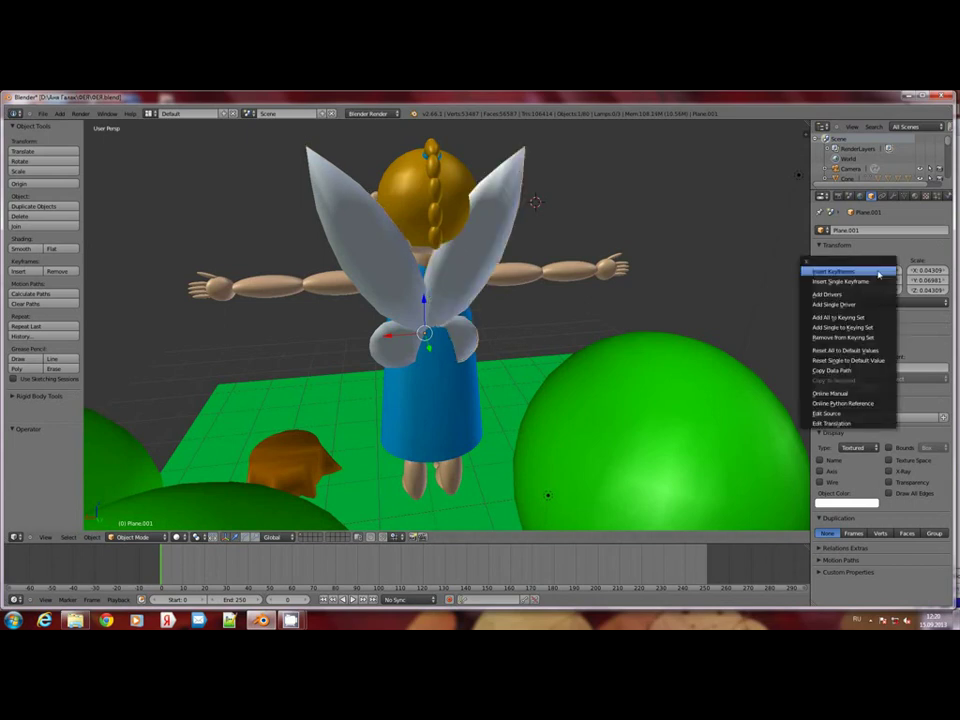
mouse_move(660, 205)
middle_mouse_down()
mouse_move(634, 274)
mouse_move(516, 259)
mouse_move(574, 199)
middle_mouse_up()
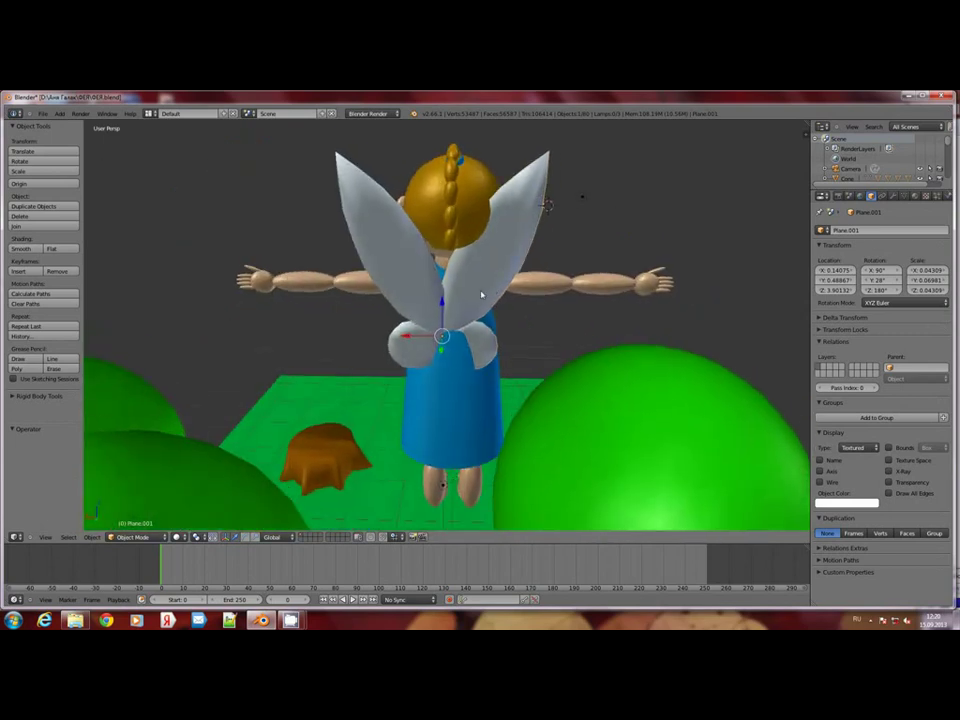
middle_click_drag(481, 294, 473, 338)
key("g")
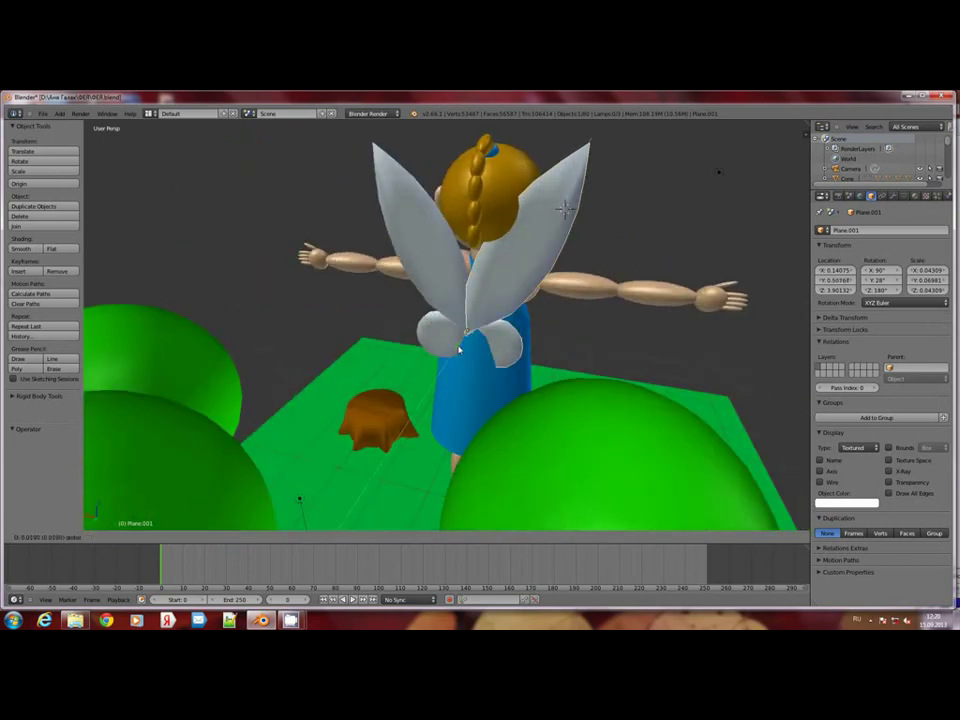
left_click(460, 349)
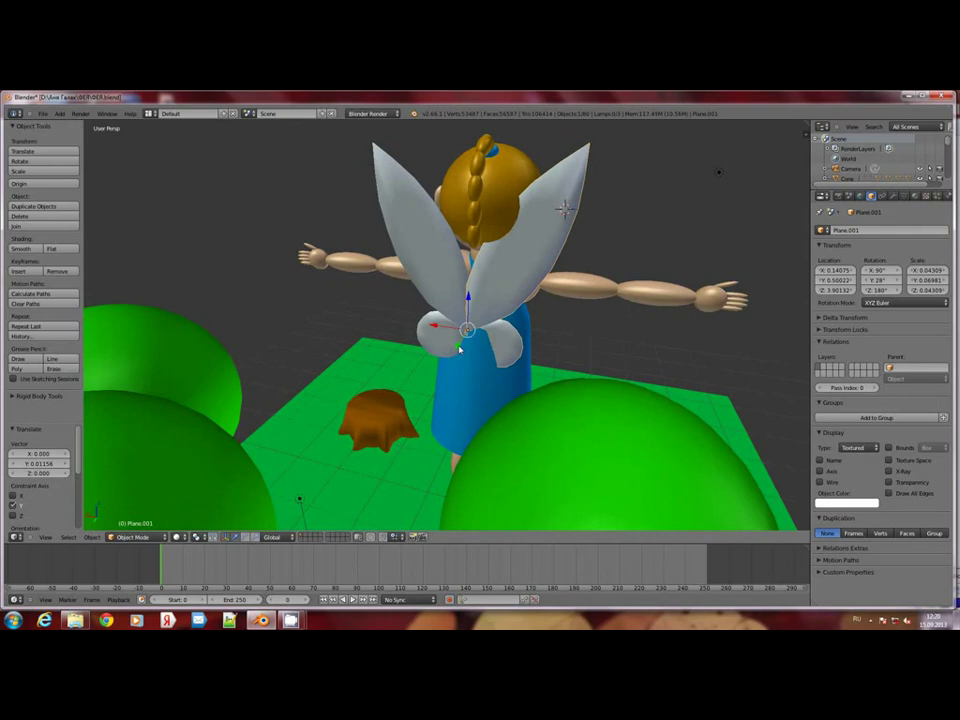
key("ctrl+z")
middle_click_drag(453, 331, 476, 327)
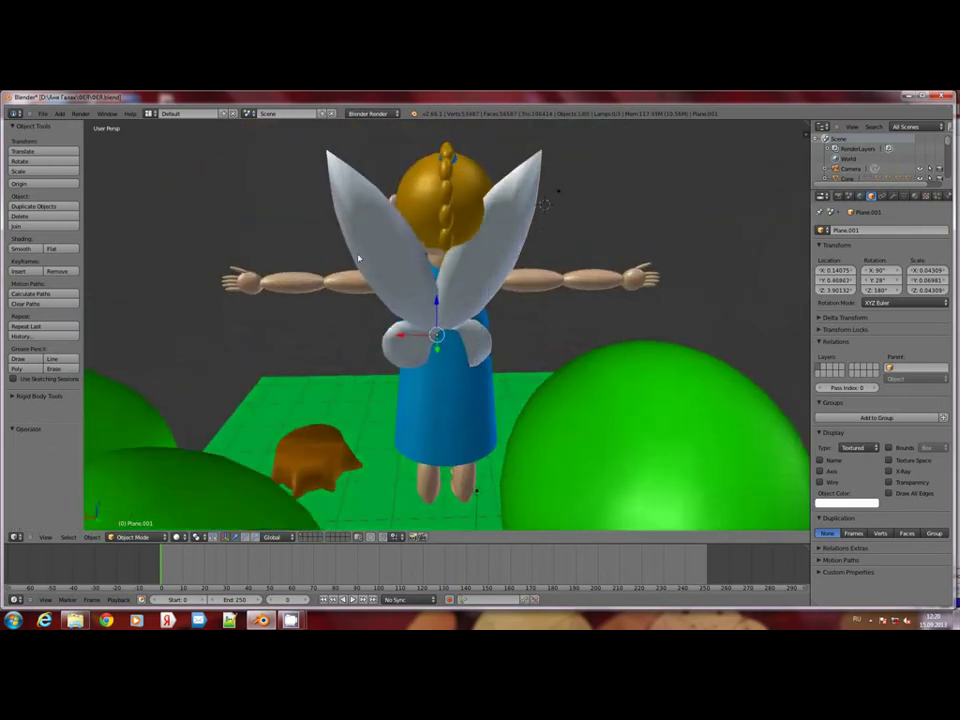
mouse_move(357, 271)
middle_mouse_down()
mouse_move(487, 285)
mouse_move(415, 286)
middle_mouse_up()
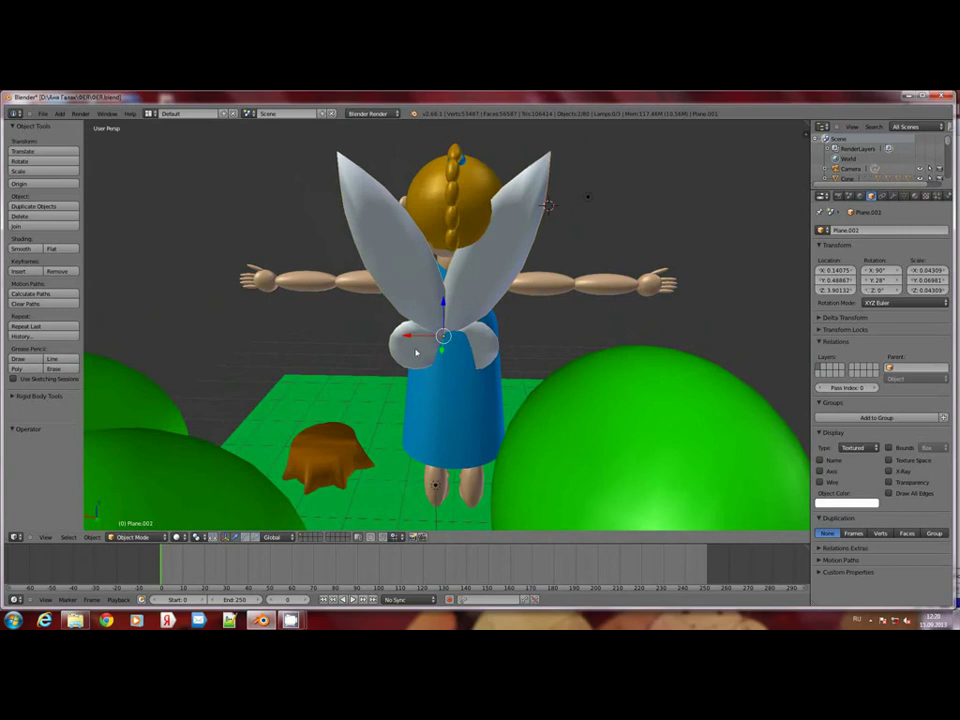
Move Plane.002 sideways along X, then back along Y to about 0.570
key("shift+d")
key("x")
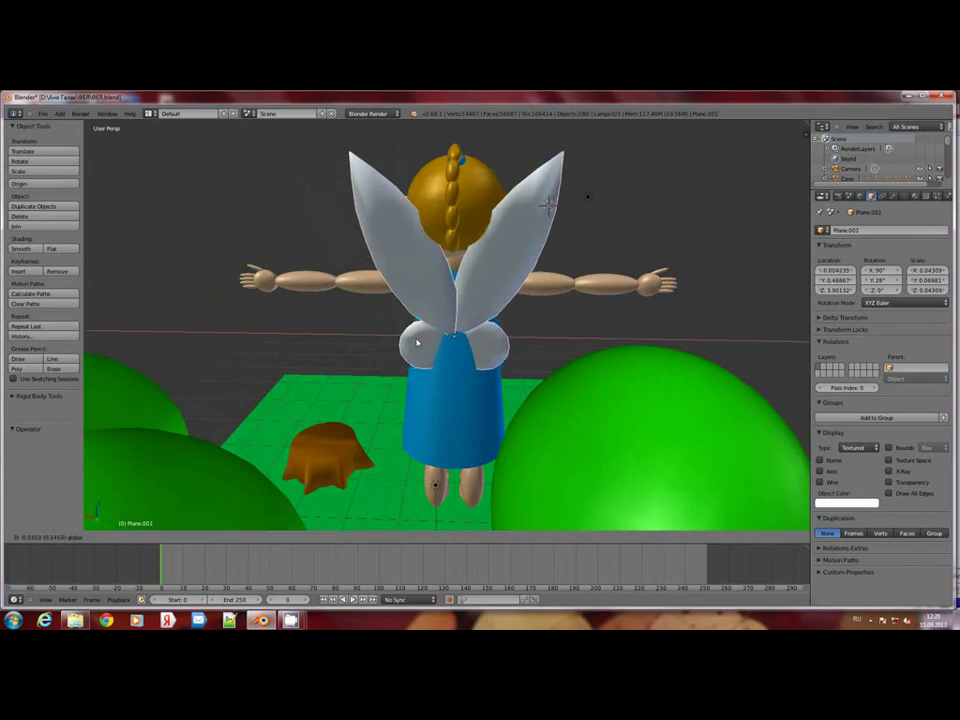
left_click(418, 343)
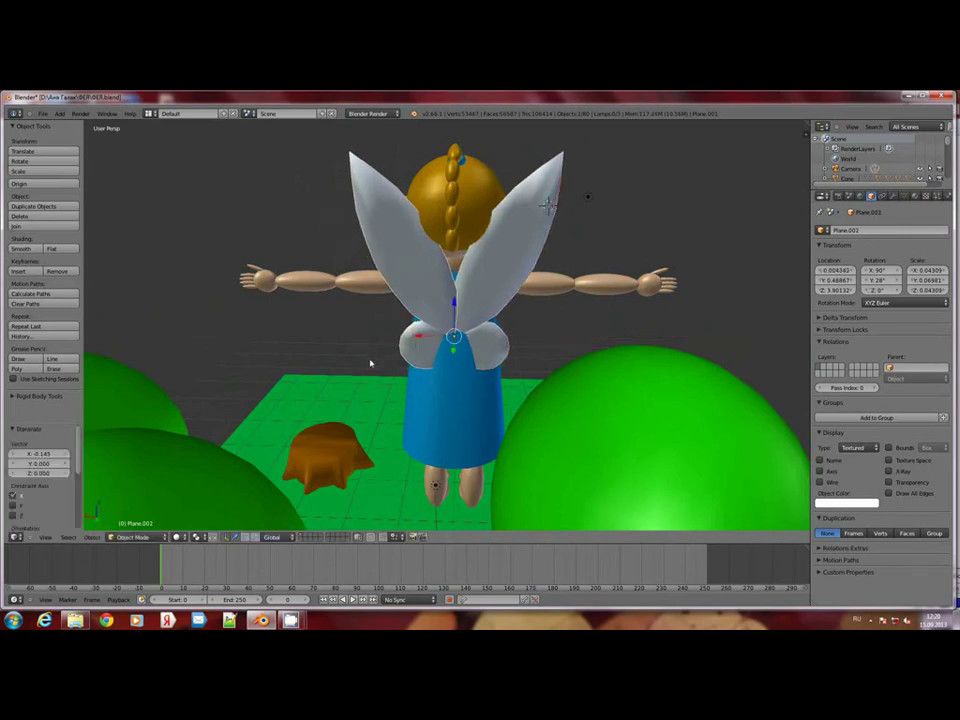
middle_click_drag(370, 363, 372, 383)
key("g")
key("y")
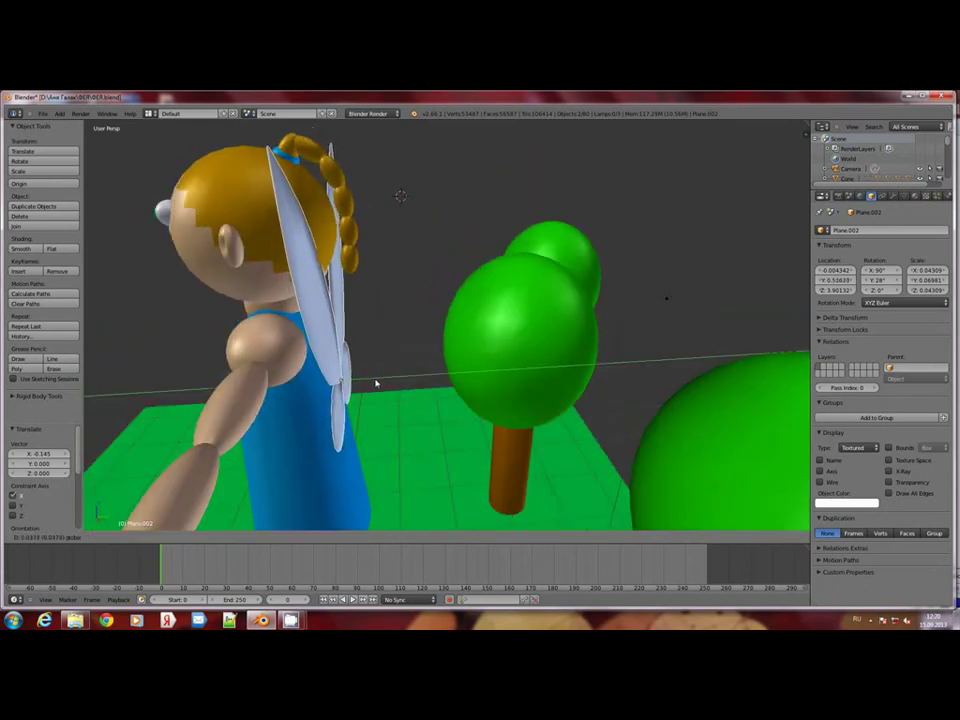
left_click(400, 350)
middle_click_drag(400, 349, 303, 340)
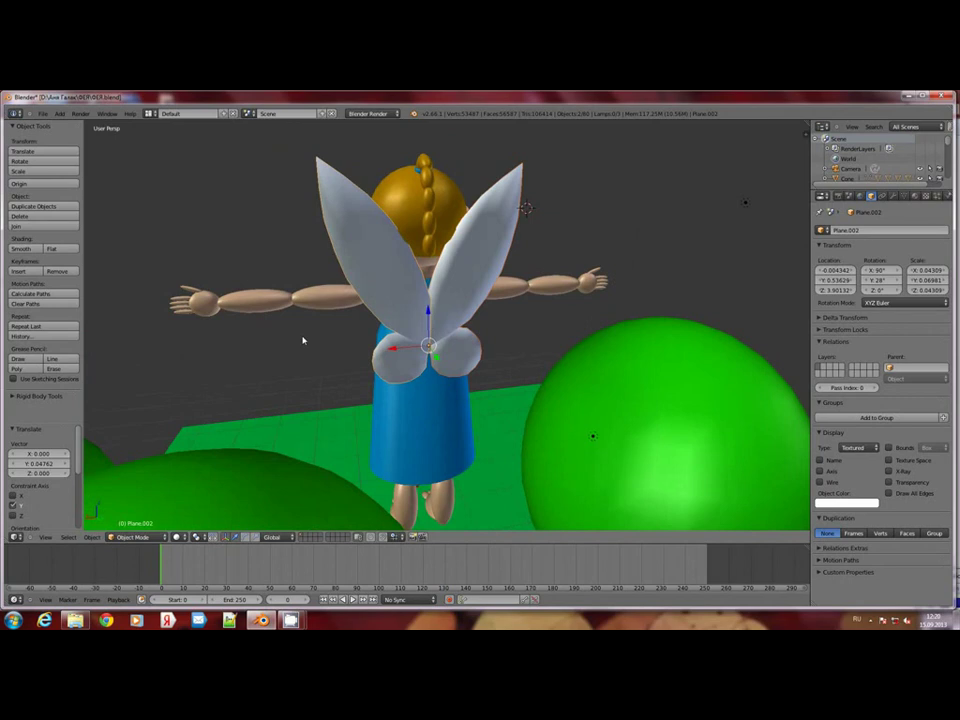
key("g")
key("y")
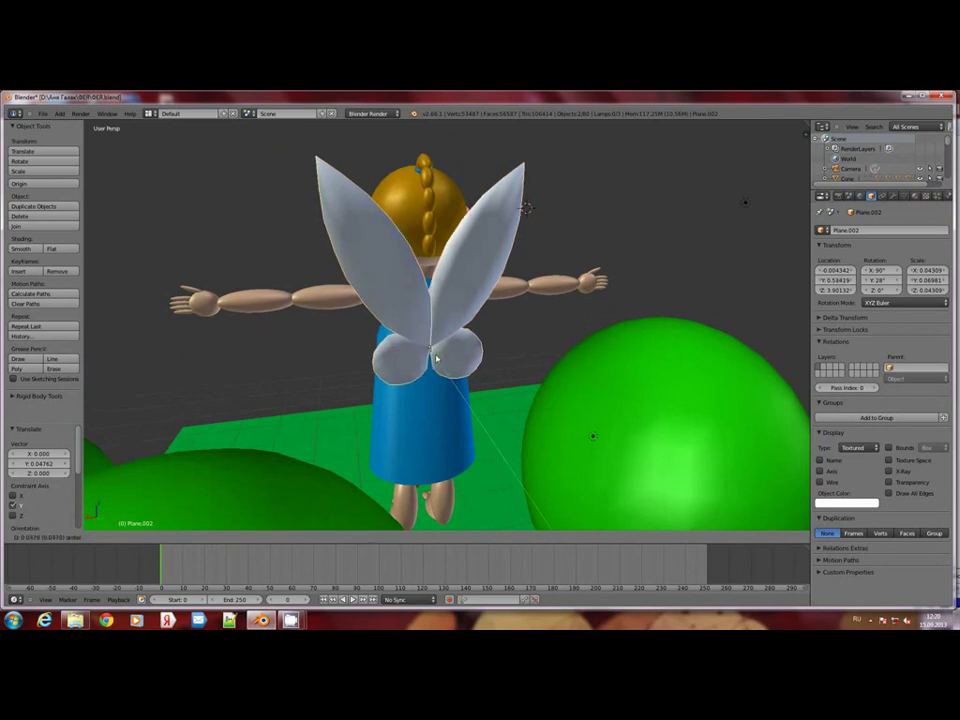
right_click(436, 358)
mouse_move(436, 358)
middle_mouse_down()
mouse_move(296, 401)
mouse_move(288, 437)
mouse_move(307, 500)
middle_mouse_up()
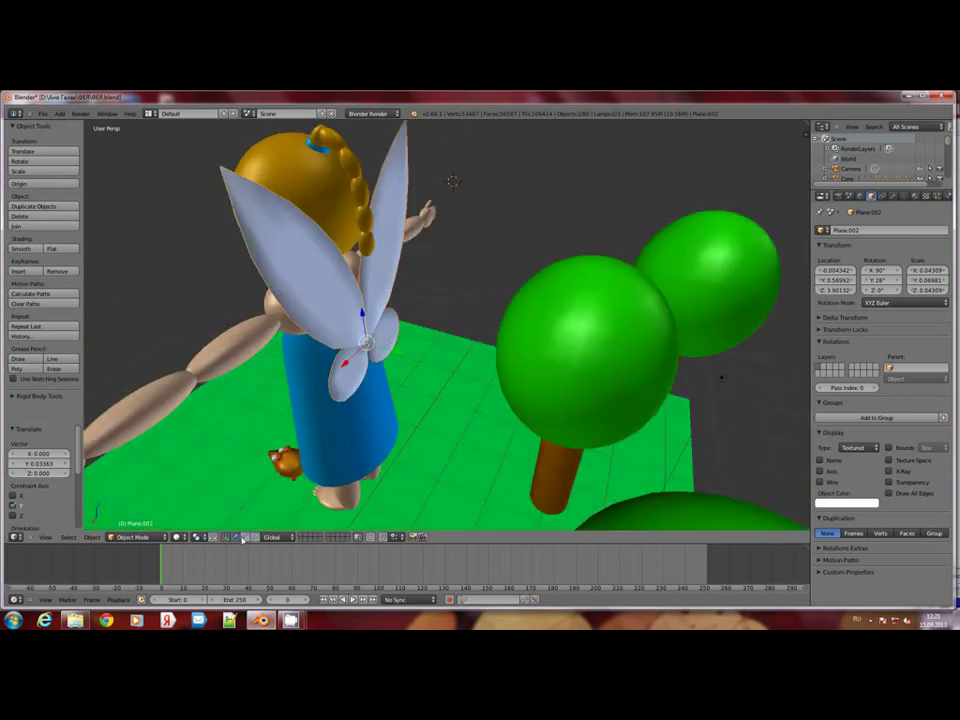
Change the wing's Z rotation from 180° to 18° after undoing a trial rotation
left_click(246, 537)
mouse_move(378, 358)
left_mouse_down()
mouse_move(387, 368)
mouse_move(336, 321)
mouse_move(289, 300)
mouse_move(364, 344)
mouse_move(381, 368)
left_mouse_up()
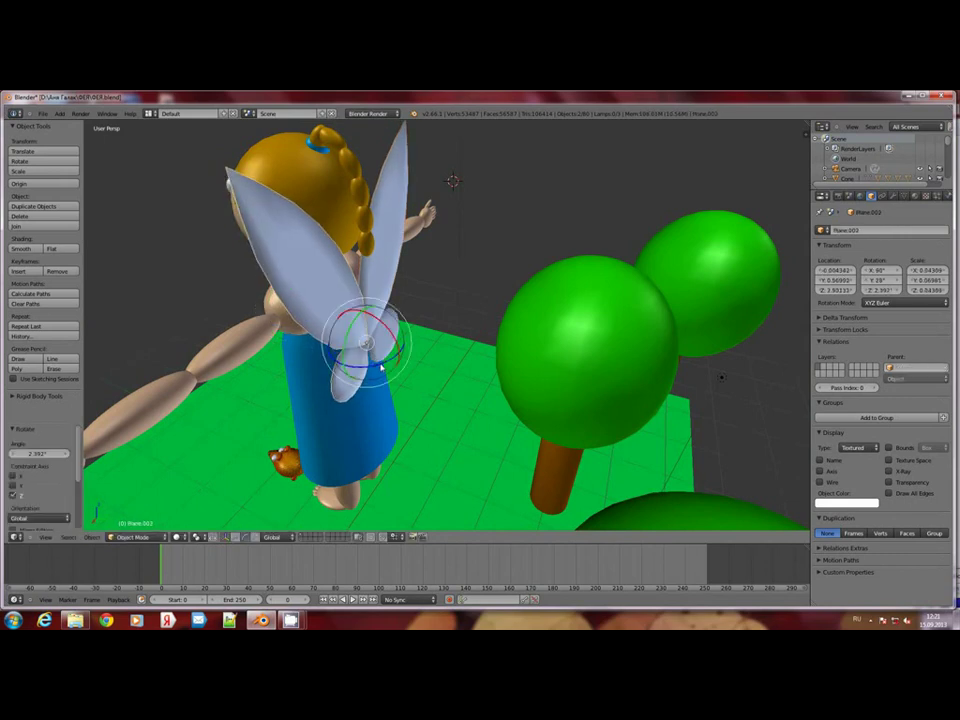
key("ctrl+z")
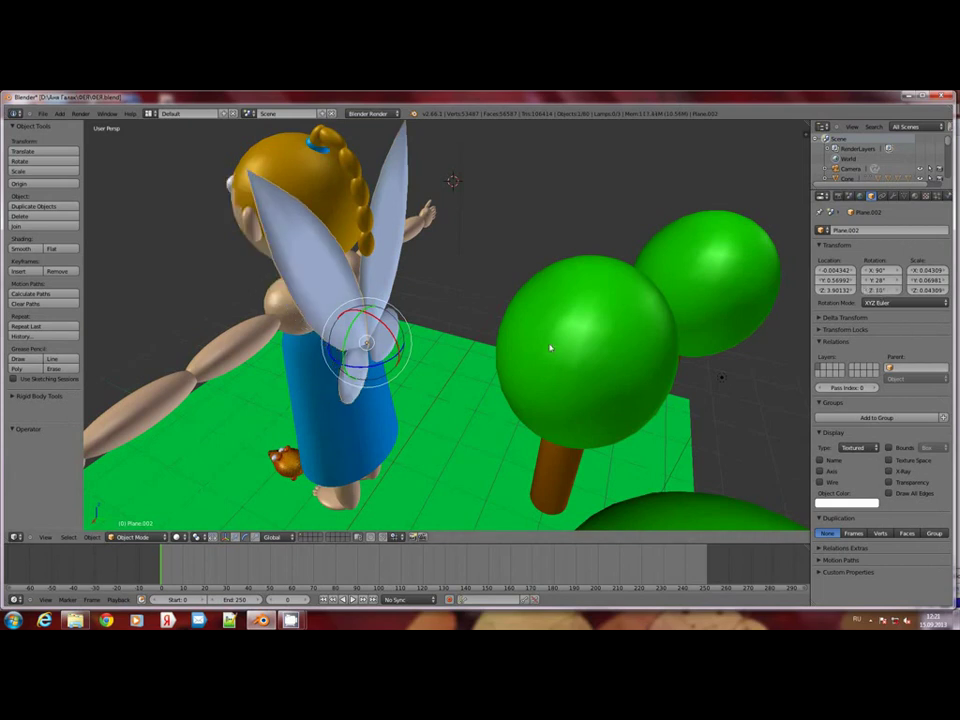
mouse_move(552, 343)
middle_mouse_down()
mouse_move(493, 334)
mouse_move(518, 319)
mouse_move(493, 315)
mouse_move(470, 330)
middle_mouse_up()
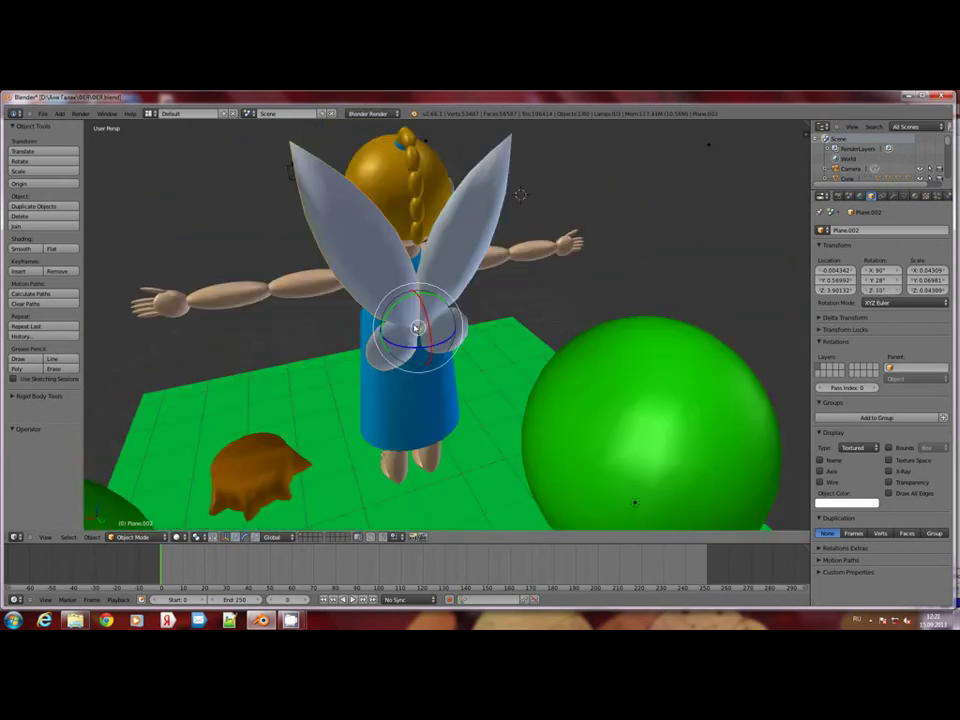
left_click(874, 290)
key("BackSpace")
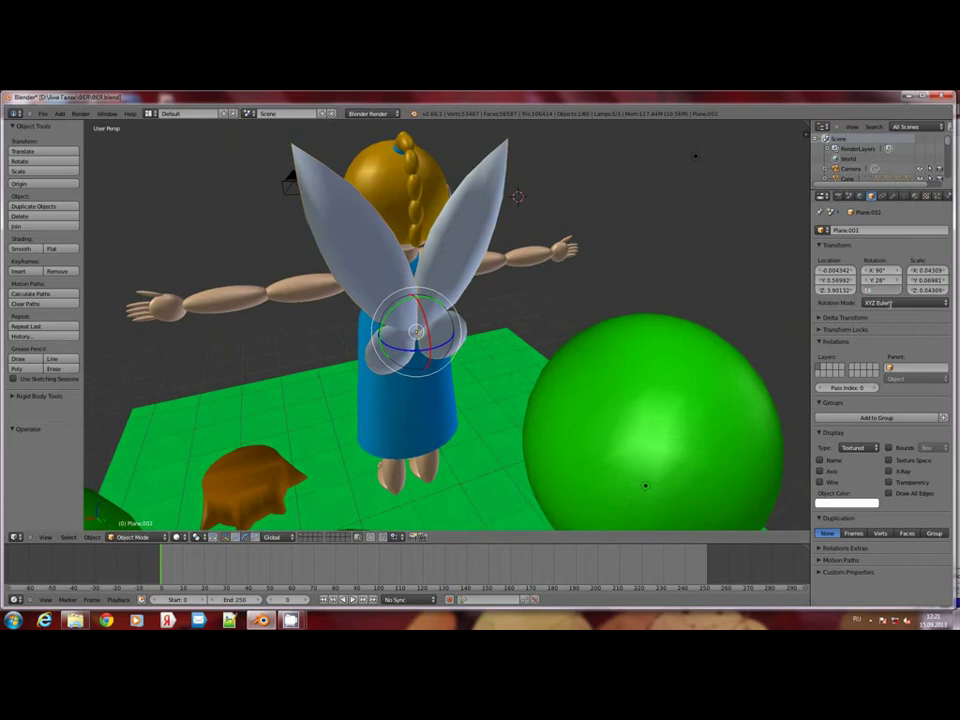
key("Return")
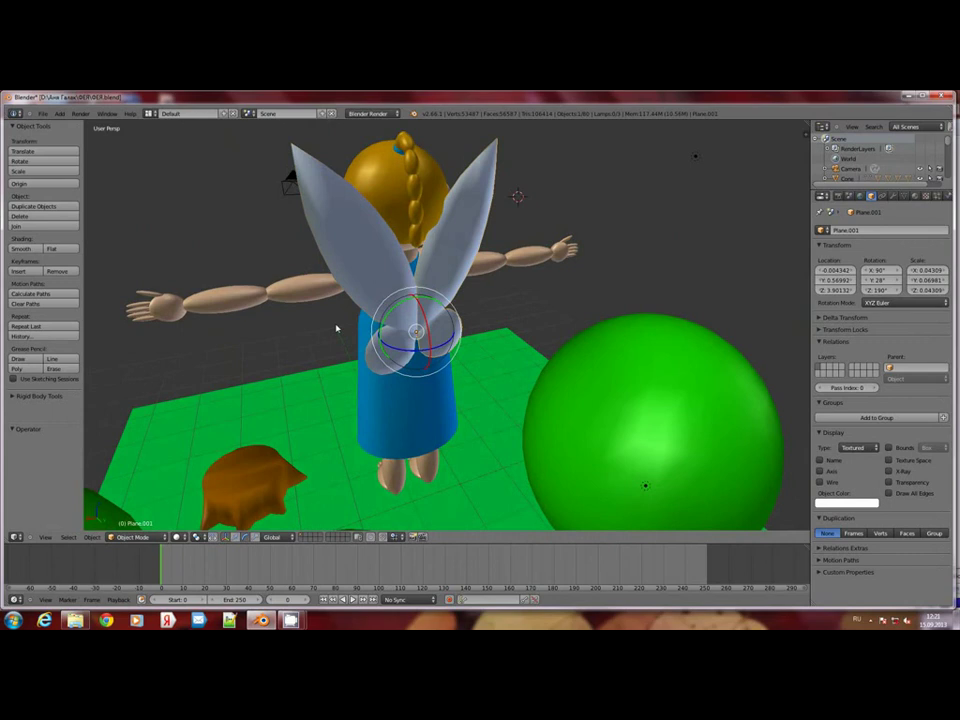
Select both wings and shift them together along X
mouse_move(336, 328)
middle_mouse_down()
mouse_move(395, 362)
mouse_move(548, 203)
middle_mouse_up()
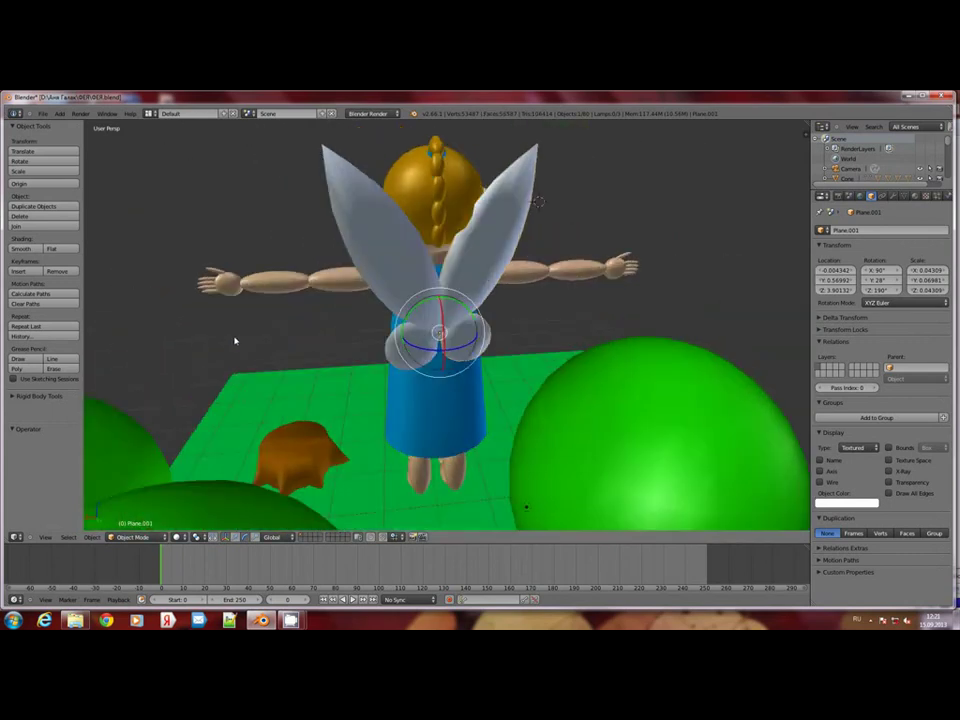
mouse_move(415, 322)
middle_mouse_down()
mouse_move(386, 332)
mouse_move(398, 283)
middle_mouse_up()
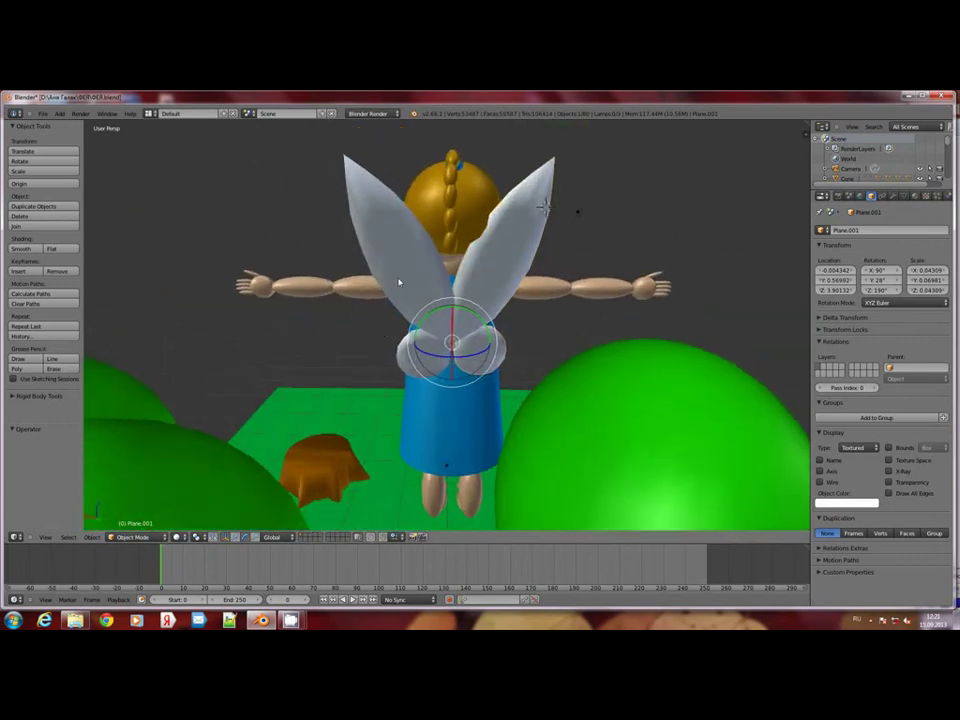
right_click(399, 283, "shift")
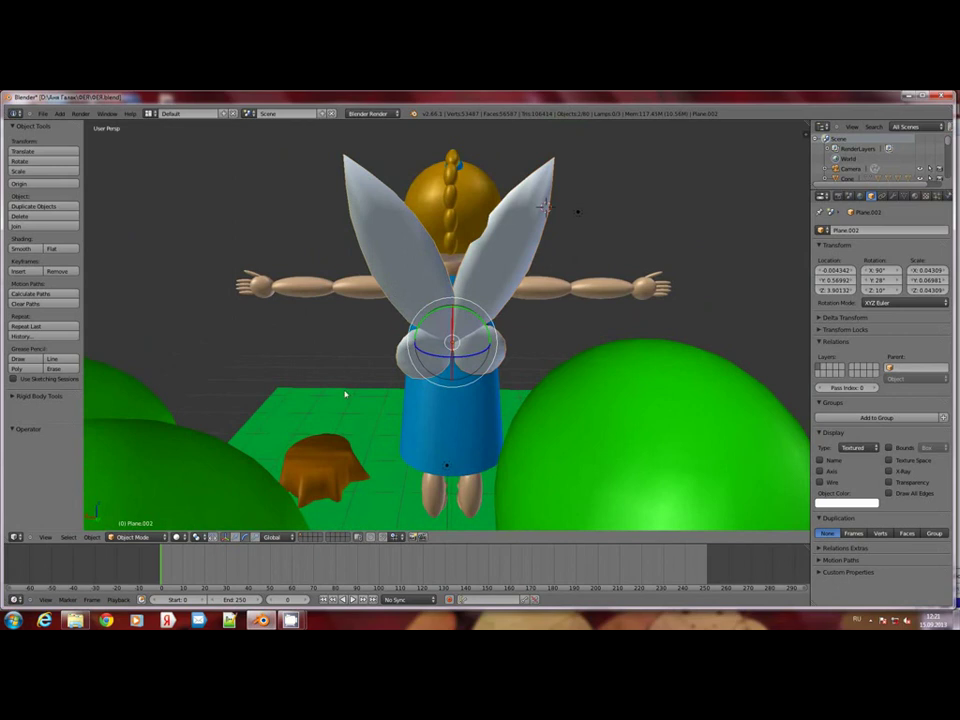
middle_click_drag(343, 392, 214, 540)
key("g")
key("x")
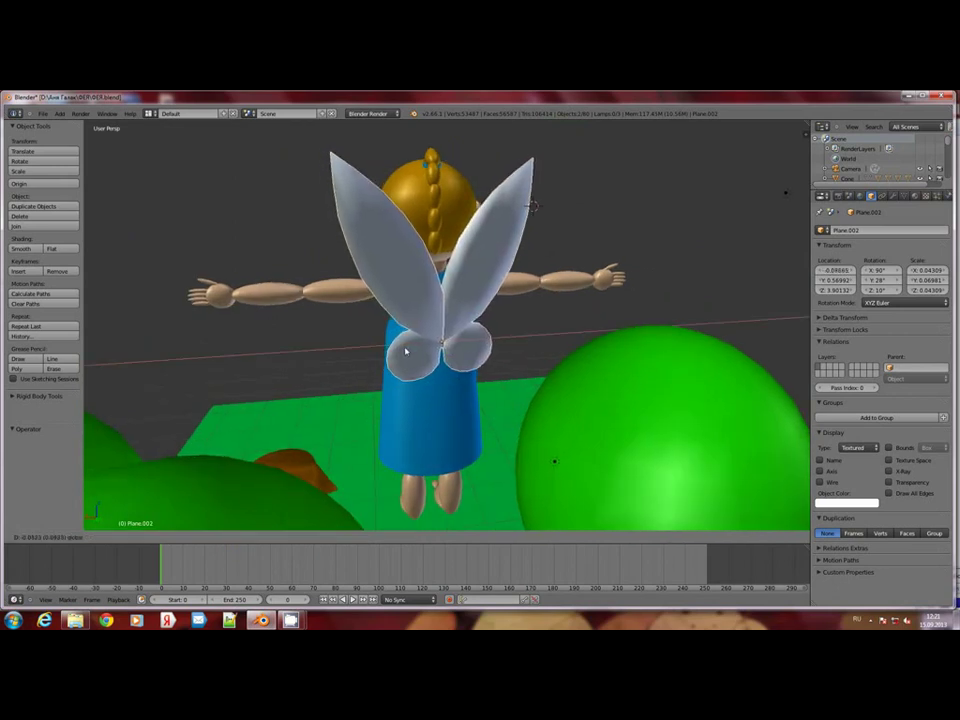
left_click(405, 351)
Nudge both wings along Y and X to about X −0.100, Y 0.531
mouse_move(405, 351)
middle_mouse_down()
mouse_move(386, 381)
mouse_move(310, 270)
middle_mouse_up()
key("g")
key("y")
left_click(379, 382)
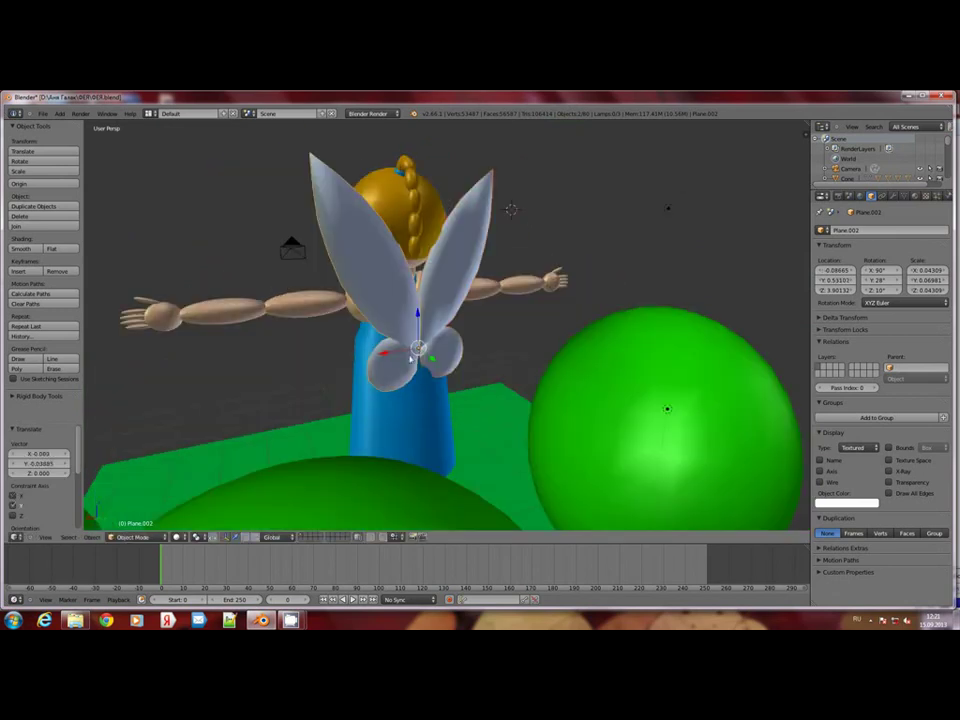
key("g")
key("x")
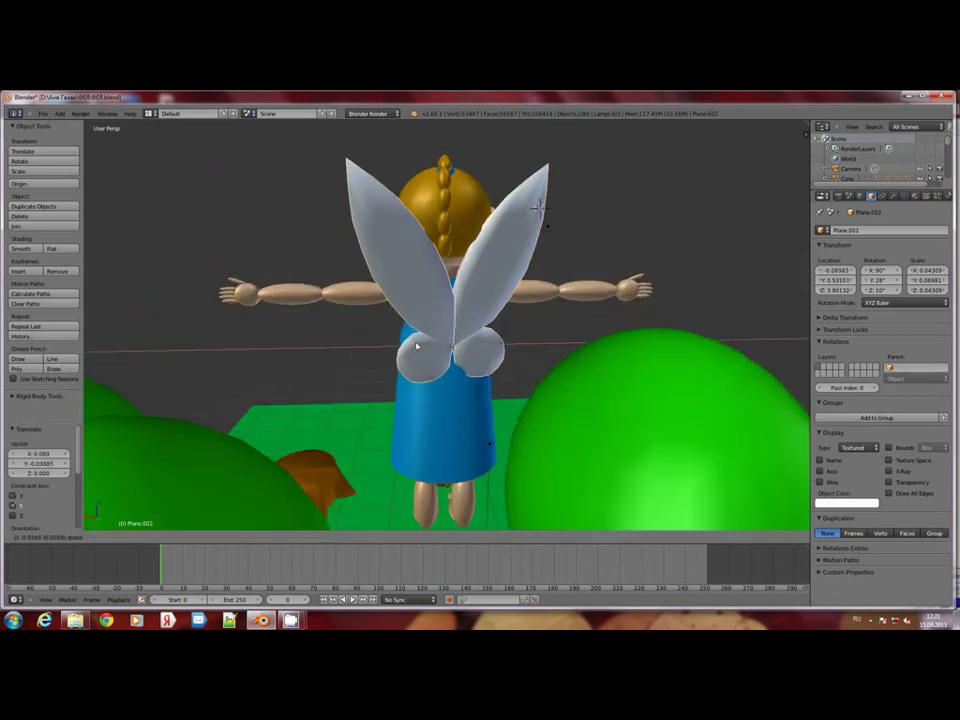
left_click(430, 369)
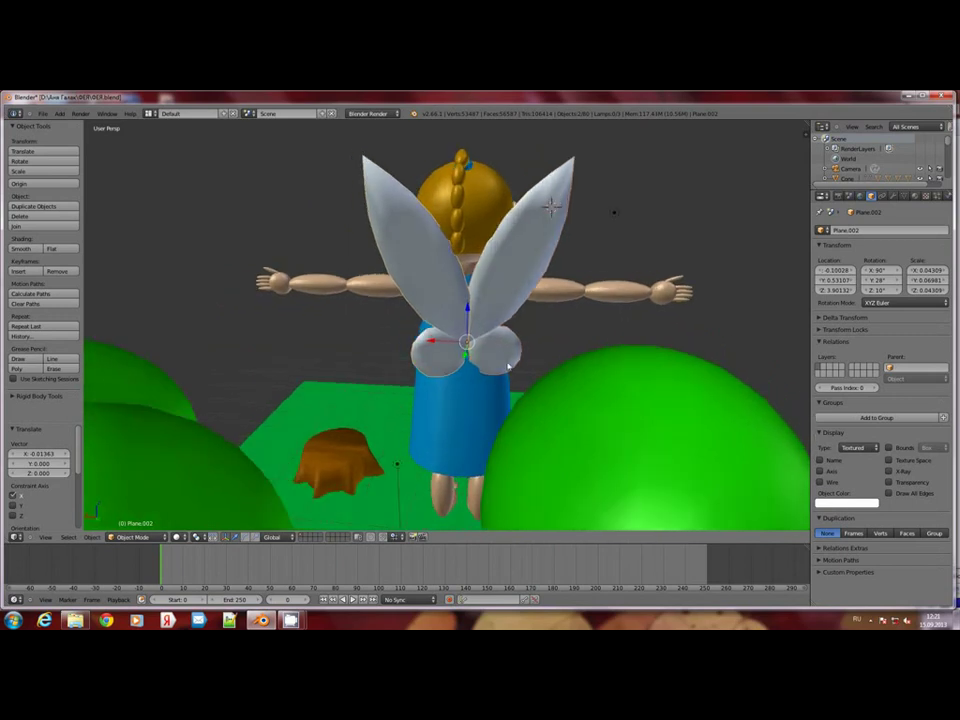
mouse_move(510, 366)
middle_mouse_down()
mouse_move(343, 386)
mouse_move(300, 369)
mouse_move(314, 386)
mouse_move(401, 409)
mouse_move(422, 375)
mouse_move(401, 381)
mouse_move(432, 397)
mouse_move(465, 385)
middle_mouse_up()
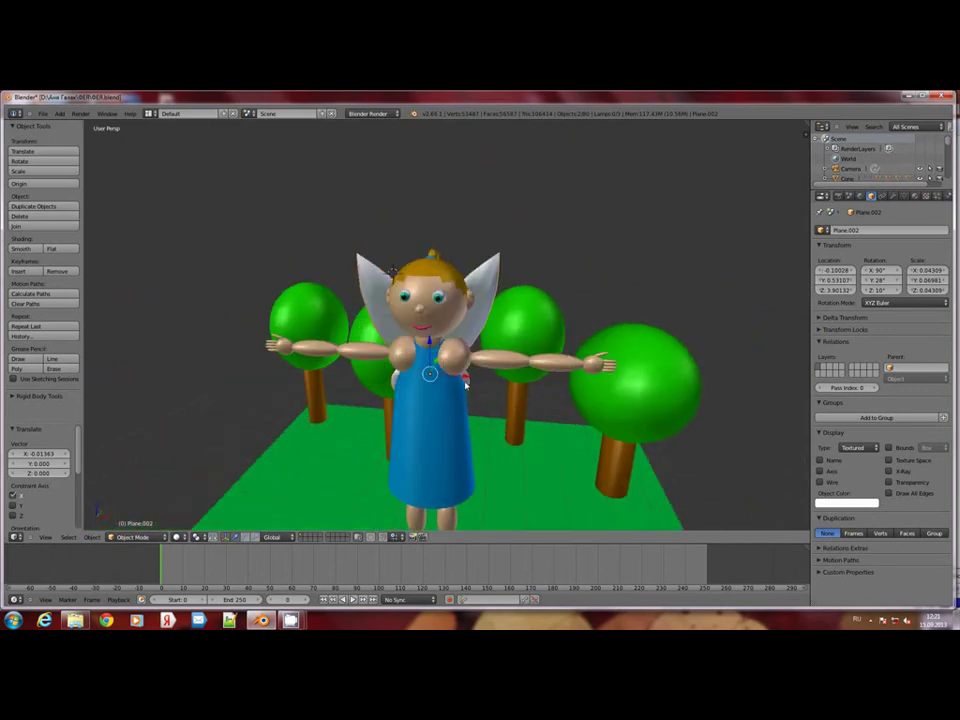
Tune the wing material's alpha (0.586, then 0.729) and Fresnel to 1.850, checking with test renders
key("F12")
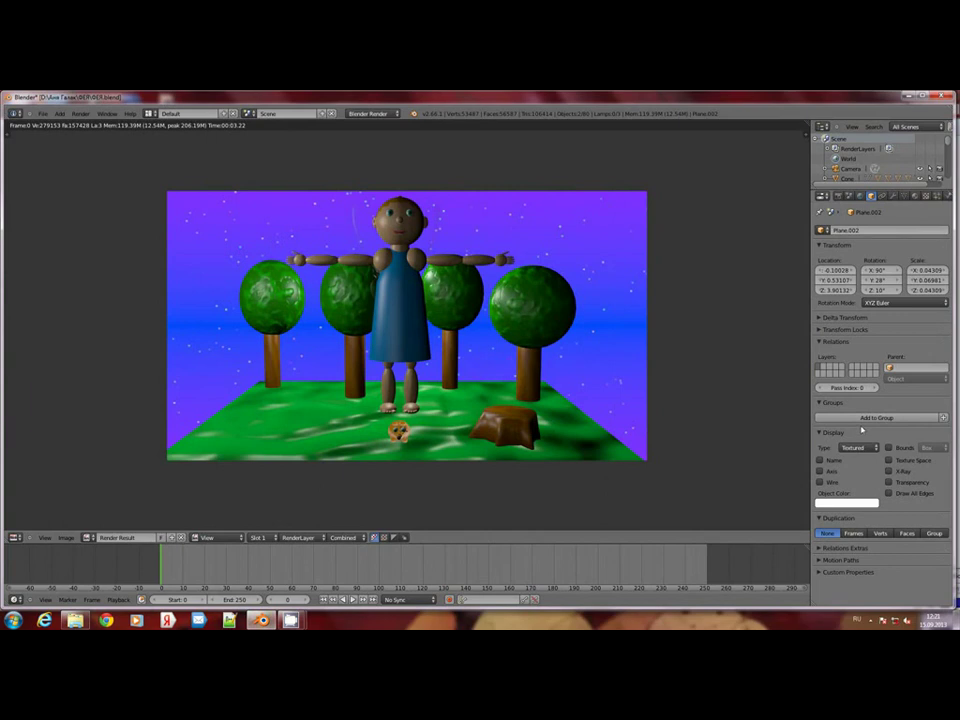
left_click(914, 196)
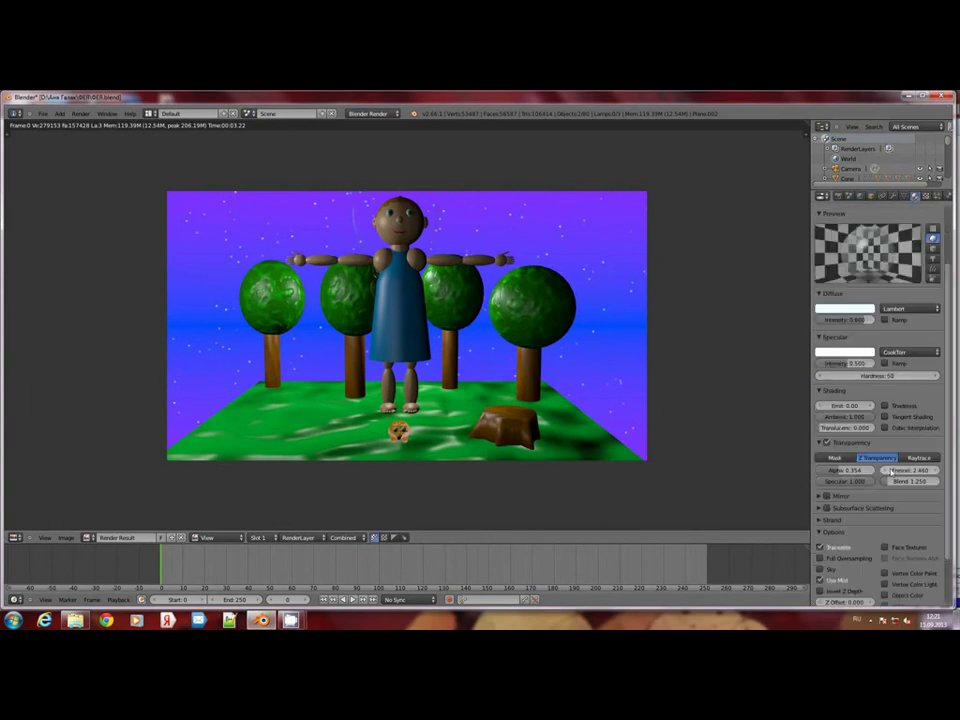
left_click_drag(840, 470, 857, 476)
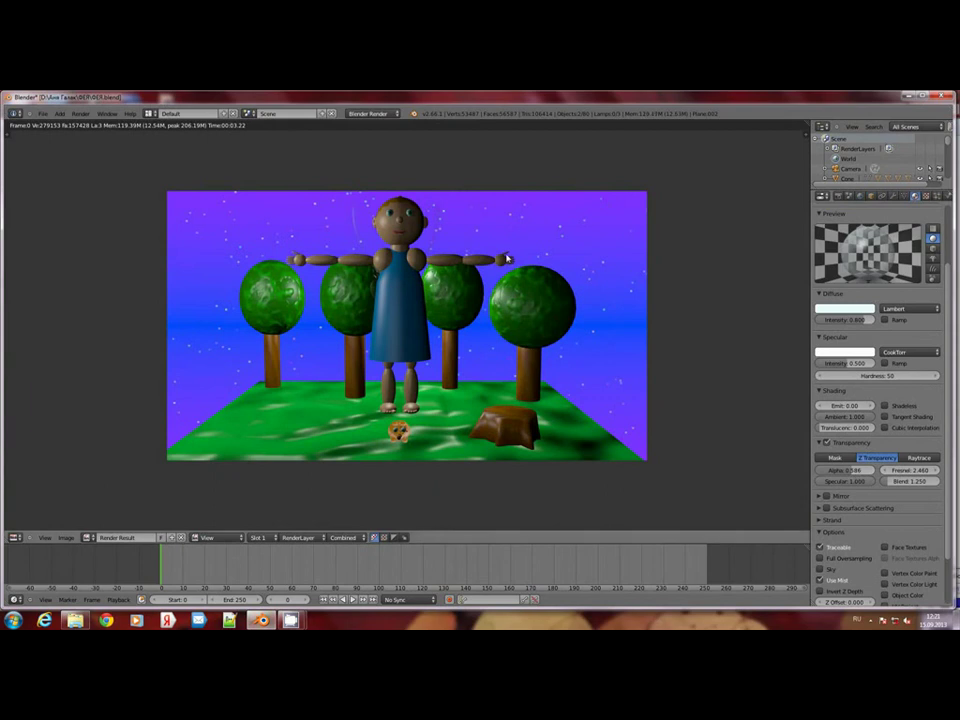
key("F12")
left_click_drag(845, 470, 870, 470)
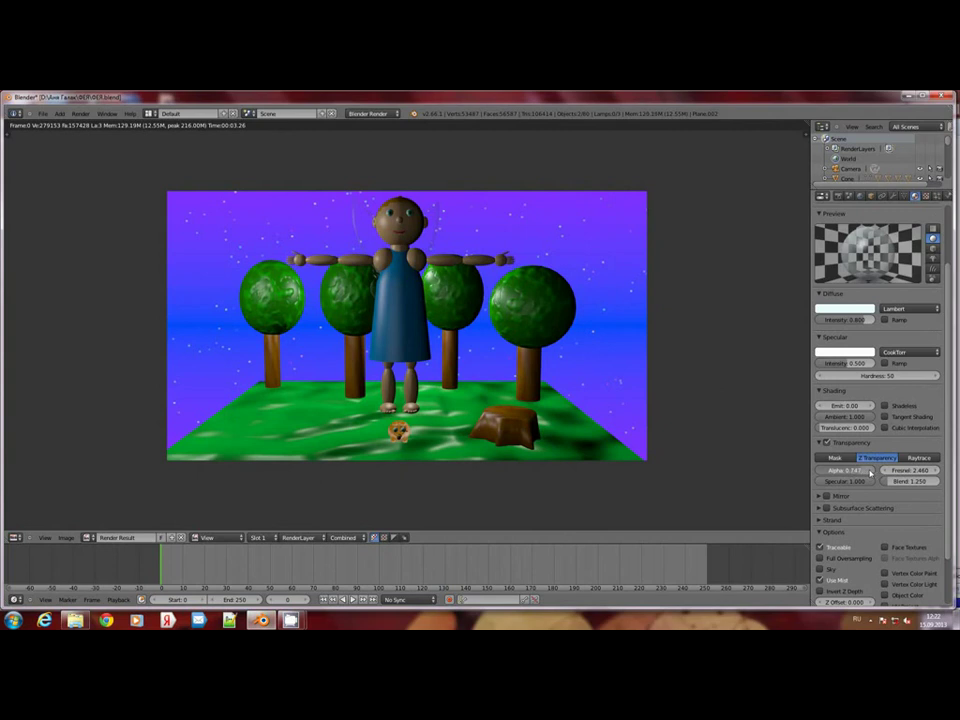
key("F12")
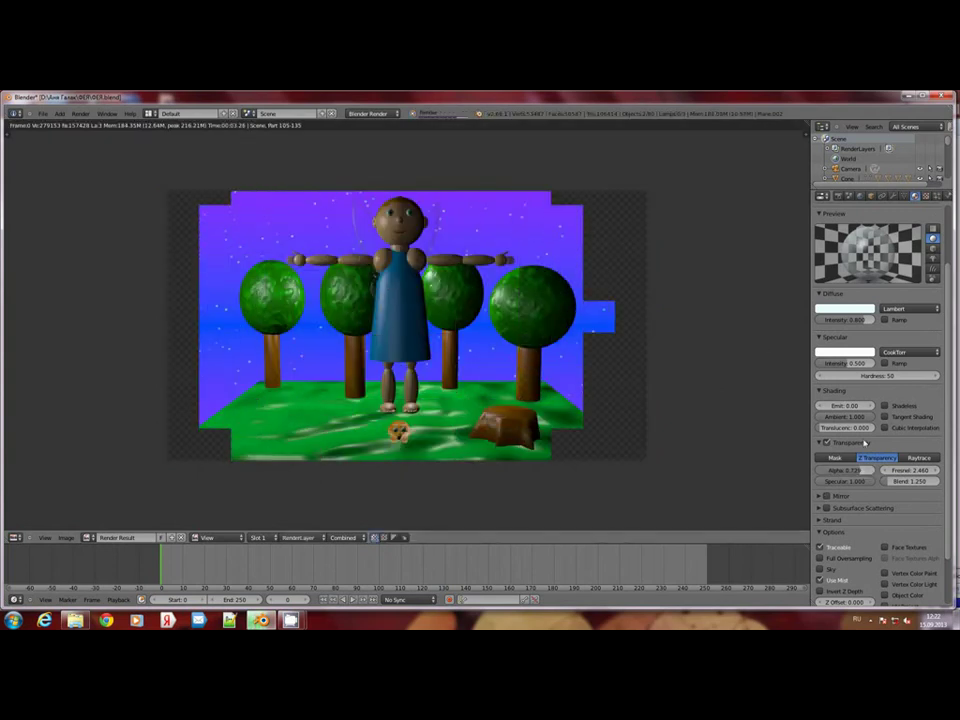
left_click_drag(847, 470, 650, 356)
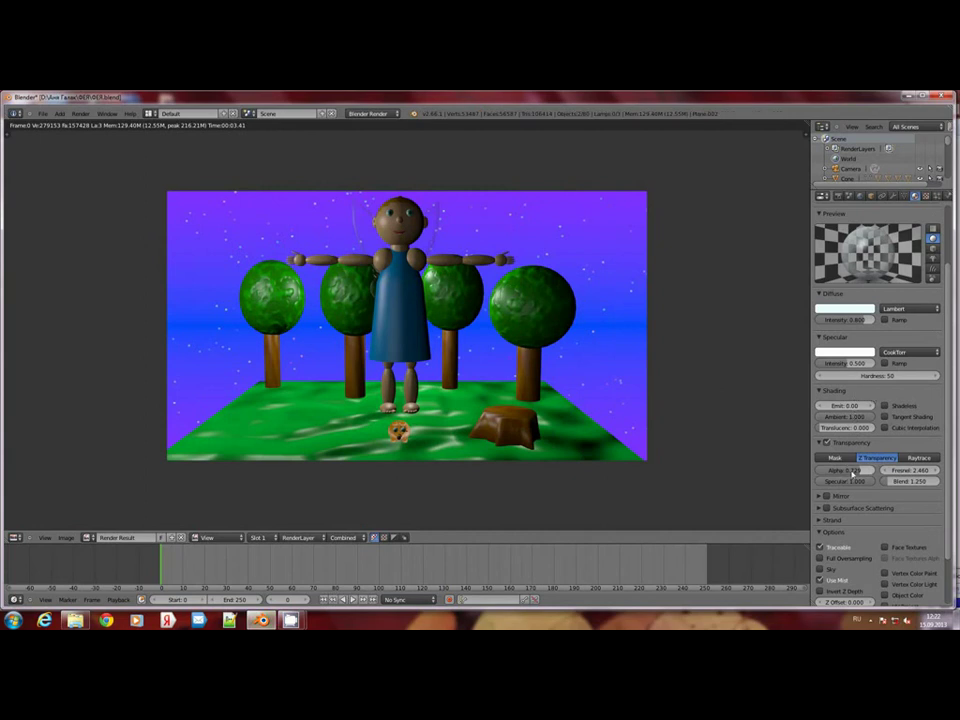
key("F12")
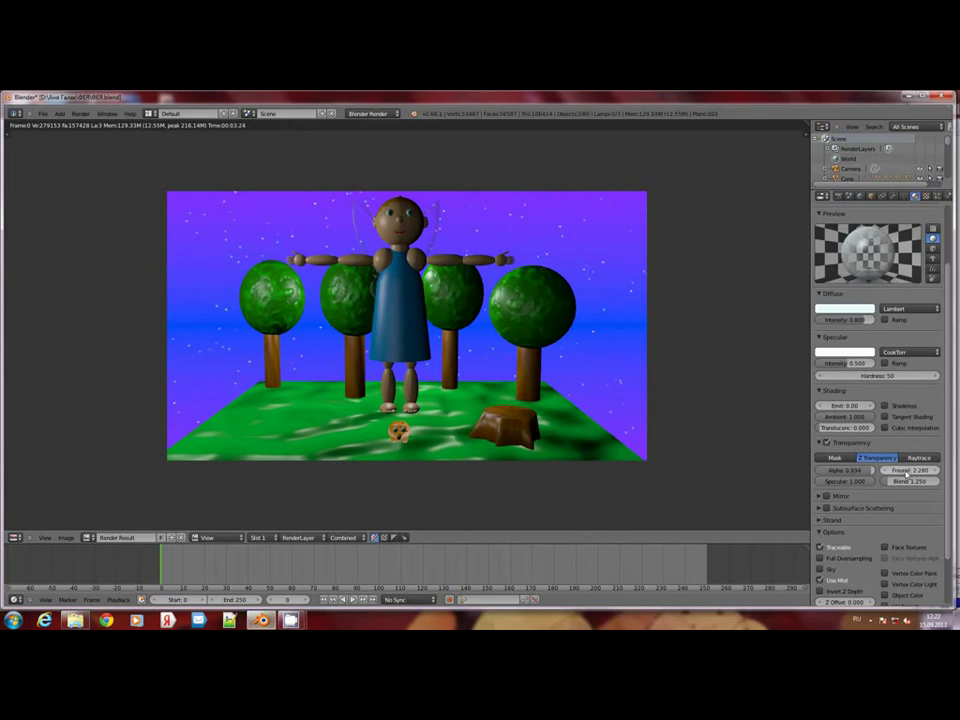
key("F12")
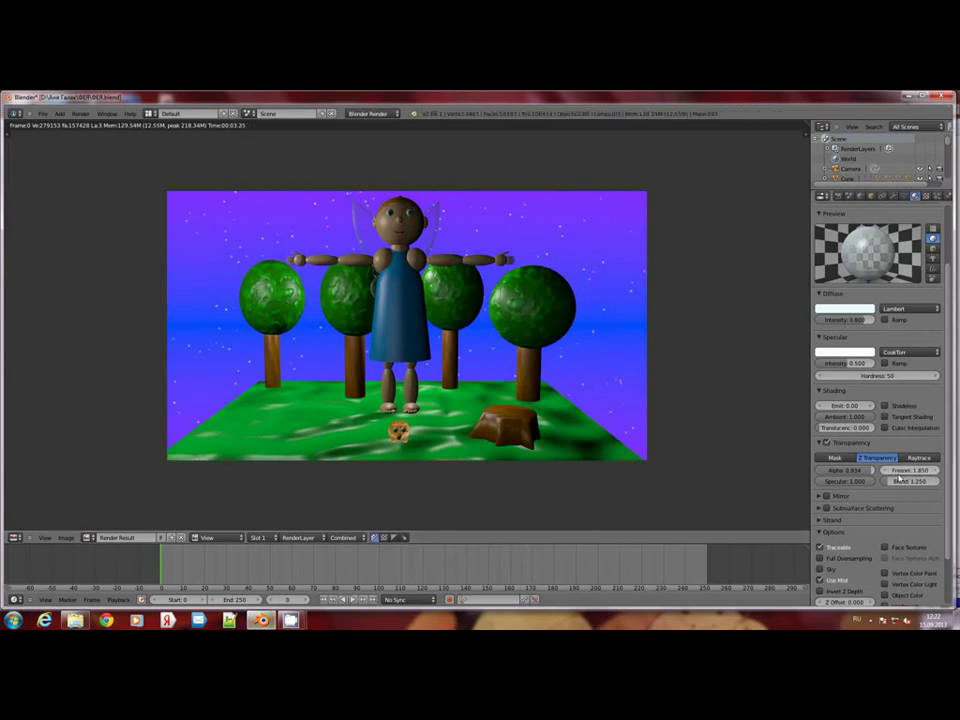
key("F12")
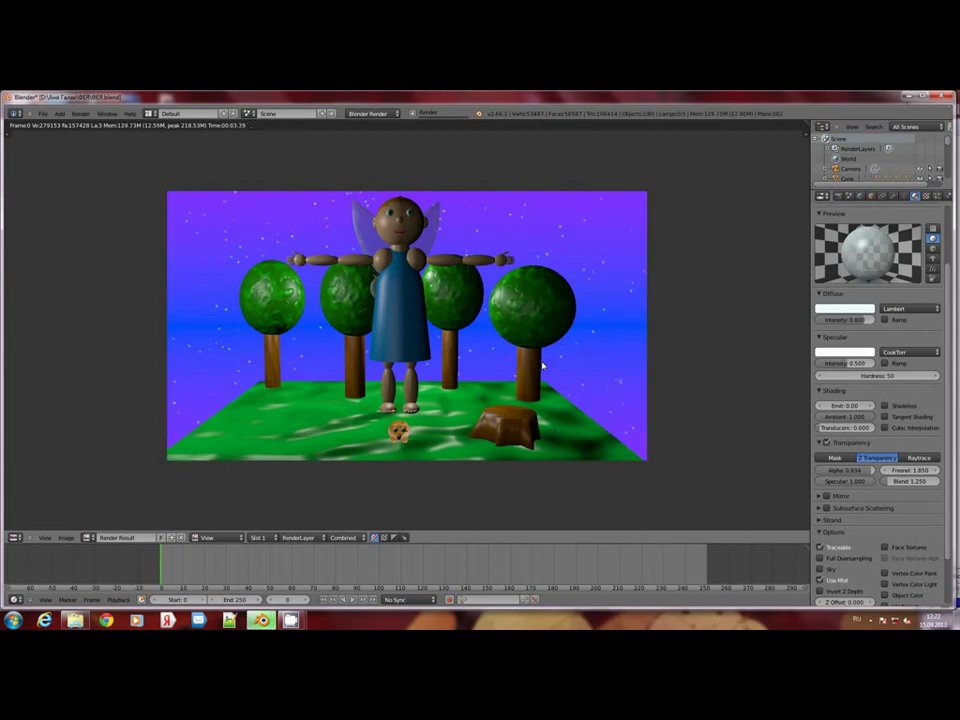
key("Escape")
In camera view, move the orange creature onto the tree stump, then select the fairy's right wing
scroll(523, 407, "down", 2)
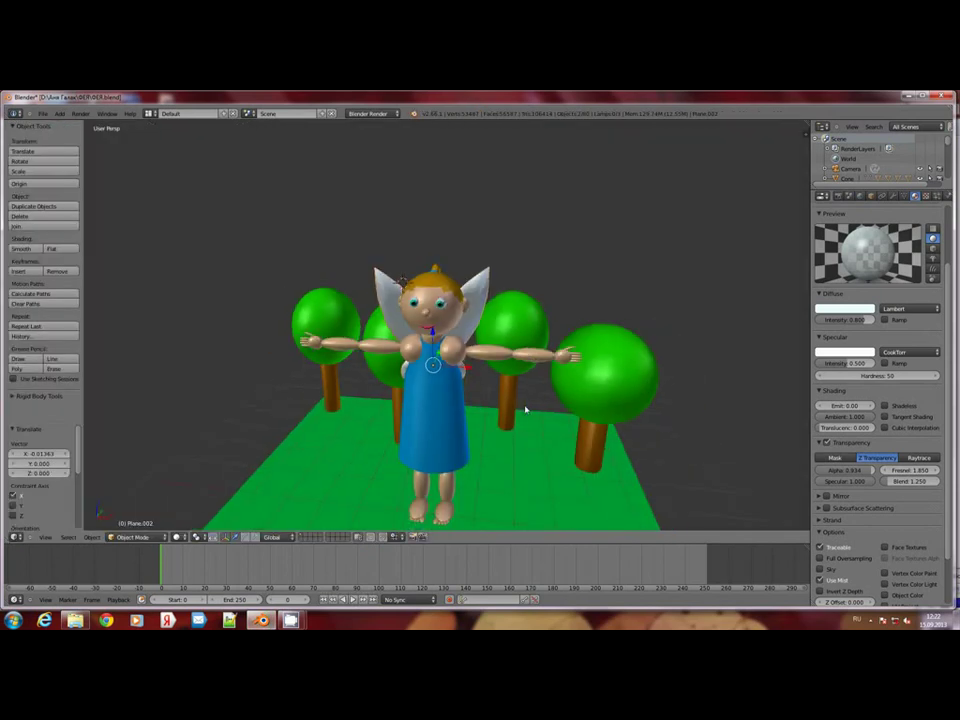
scroll(523, 407, "down", 2)
middle_click_drag(523, 407, 524, 418)
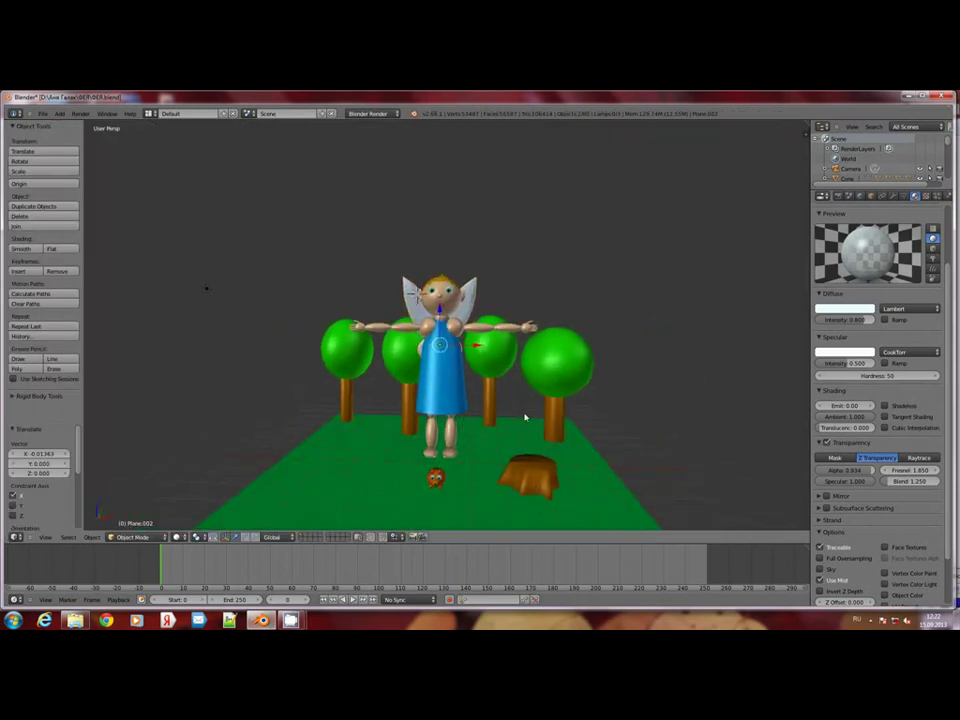
key("KP_0")
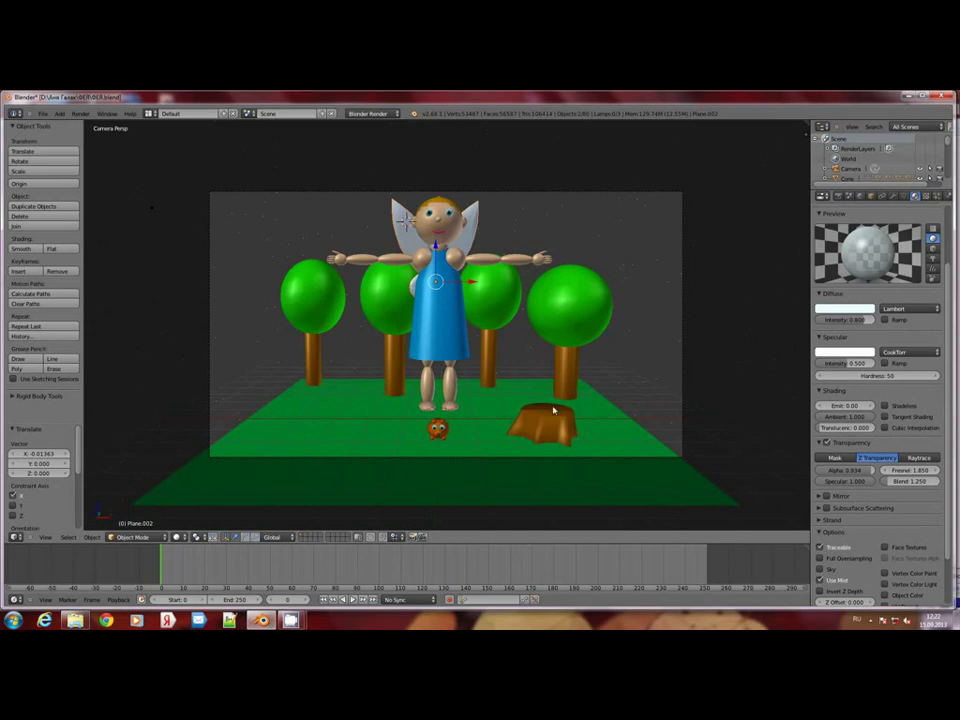
right_click(446, 433)
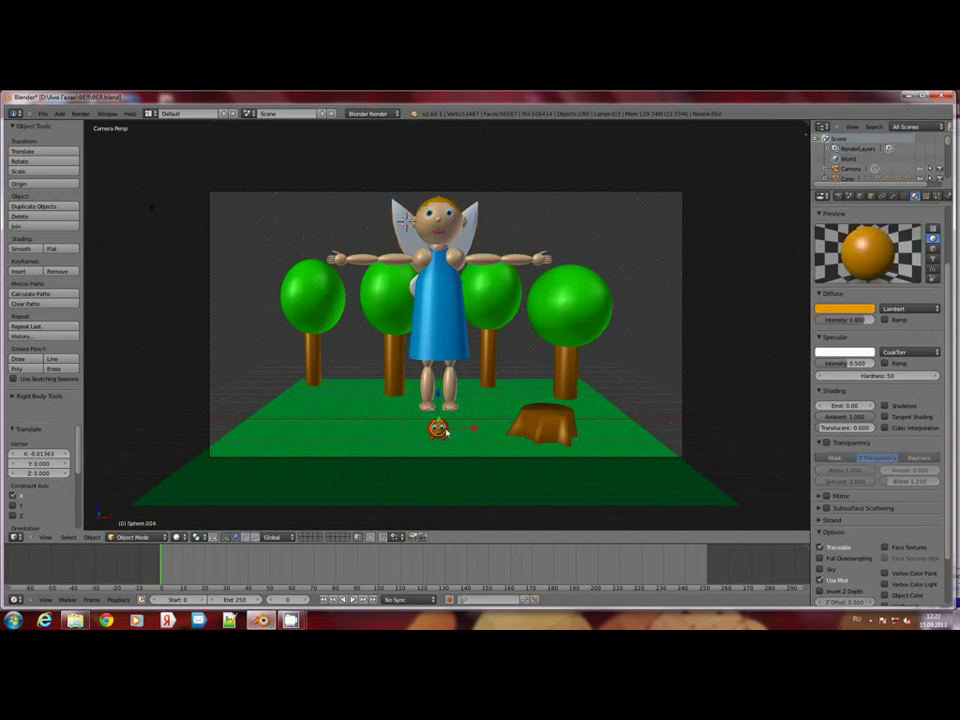
key("g")
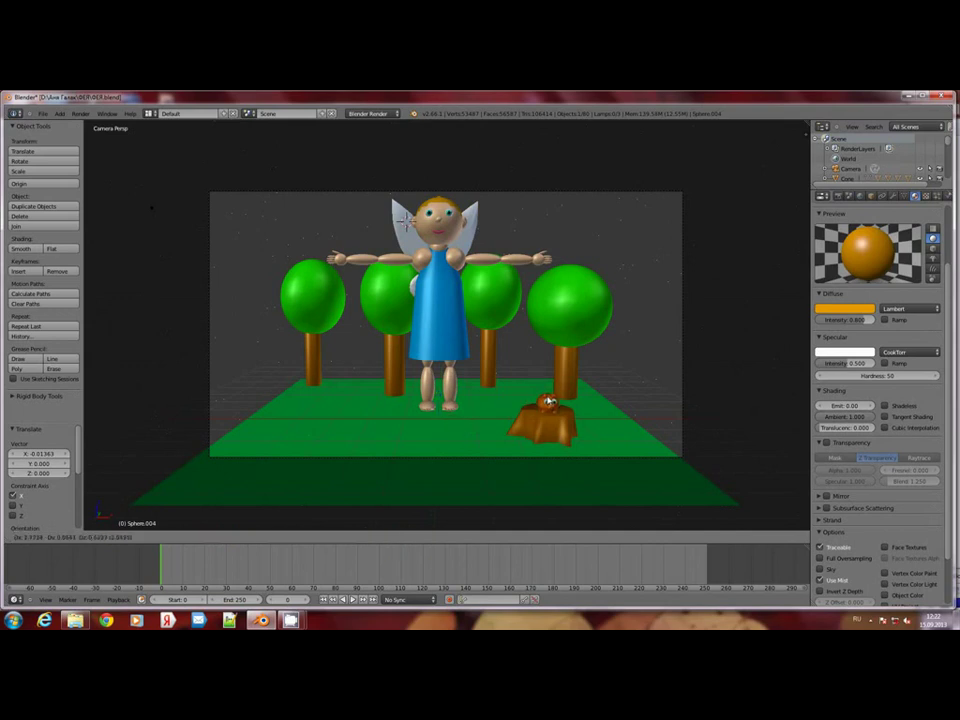
left_click(548, 401)
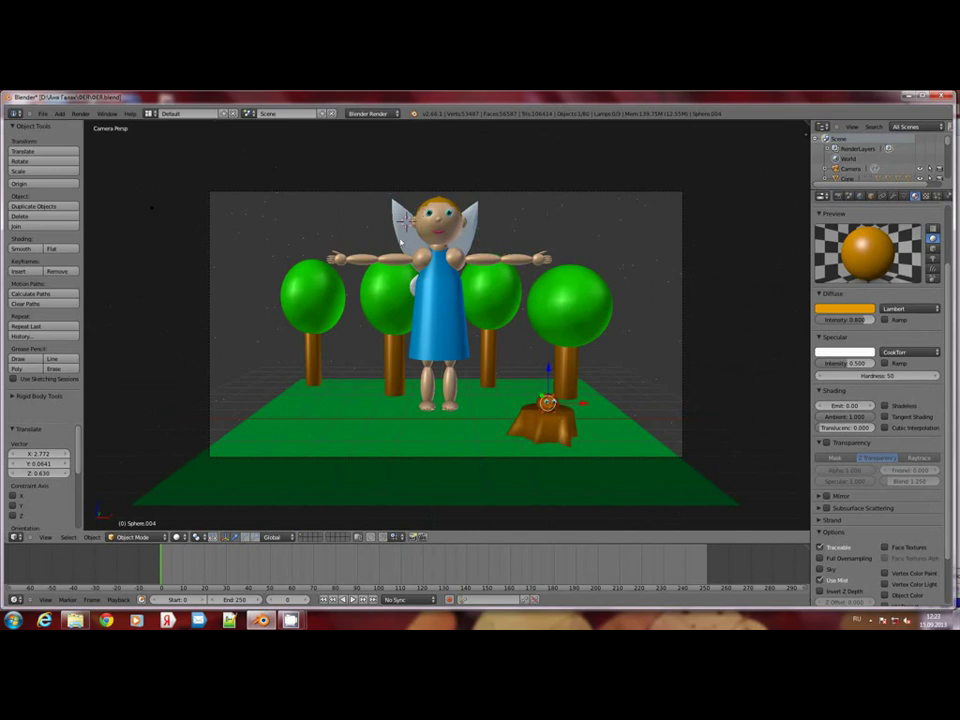
right_click(449, 240)
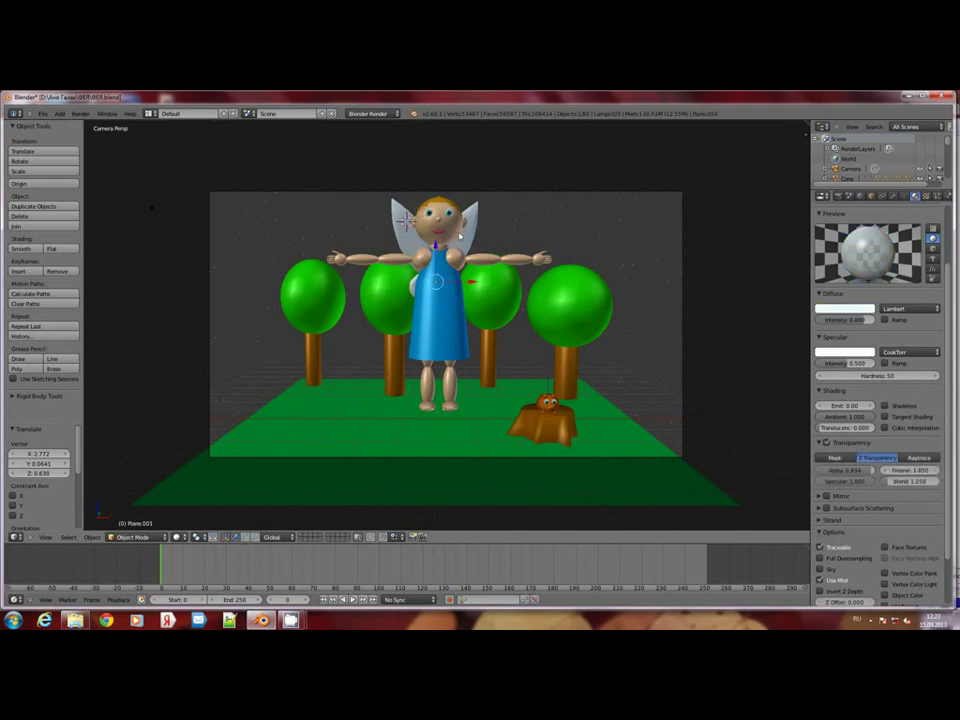
right_click(469, 243)
Duplicate the wing, move the copy, and shrink it to about a fifth of its size
key("shift+d")
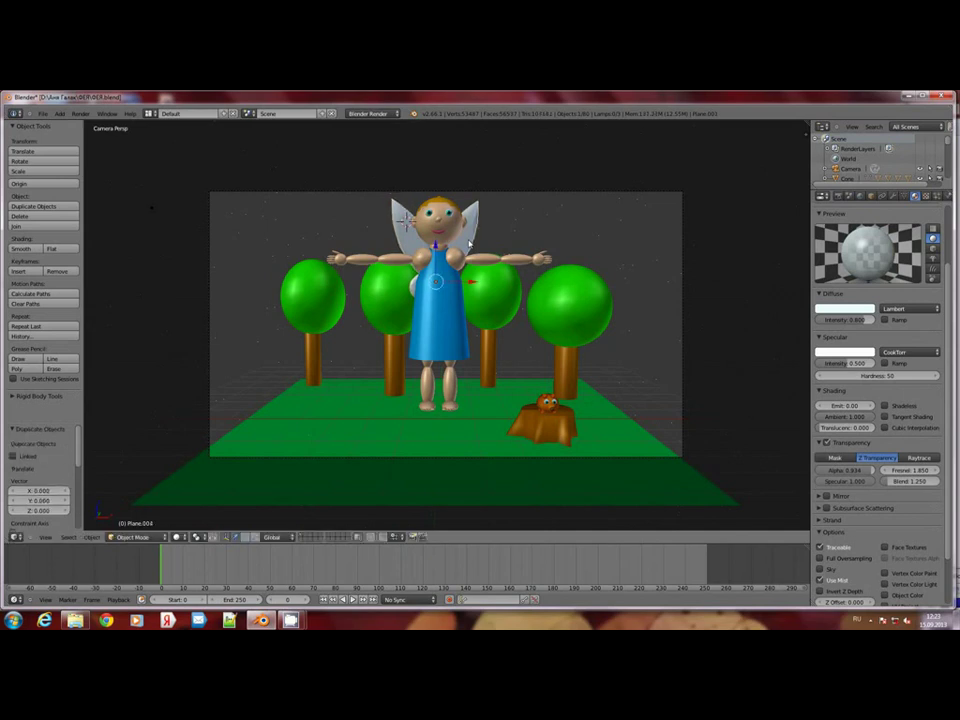
middle_click_drag(290, 225, 330, 222)
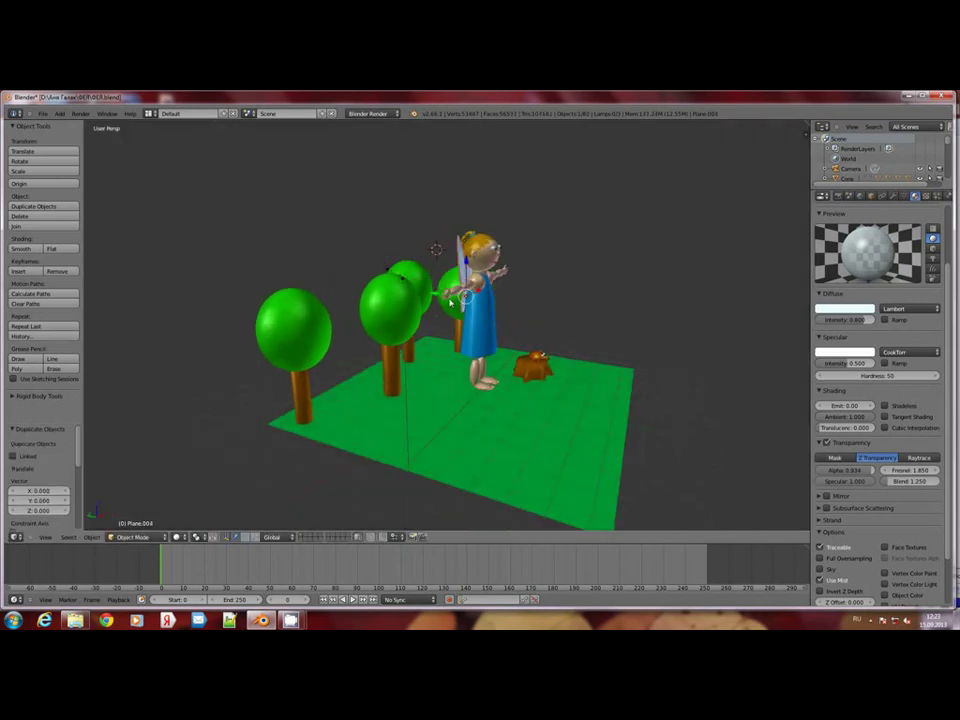
key("g")
key("y")
key("z")
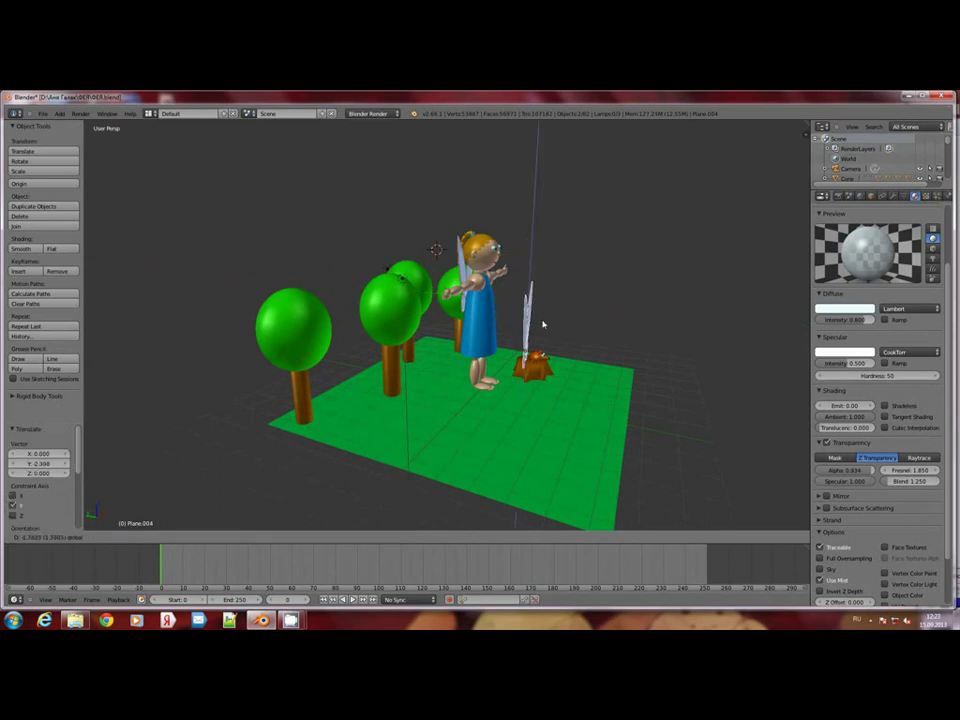
left_click(542, 326)
mouse_move(570, 385)
middle_mouse_down()
mouse_move(514, 337)
mouse_move(517, 384)
middle_mouse_up()
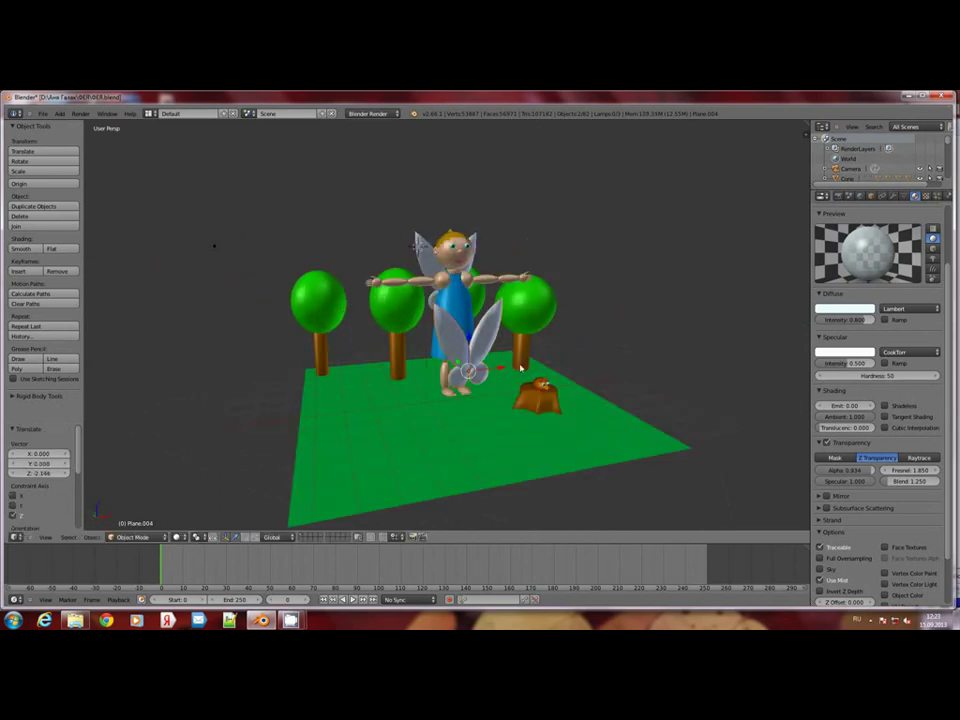
key("s")
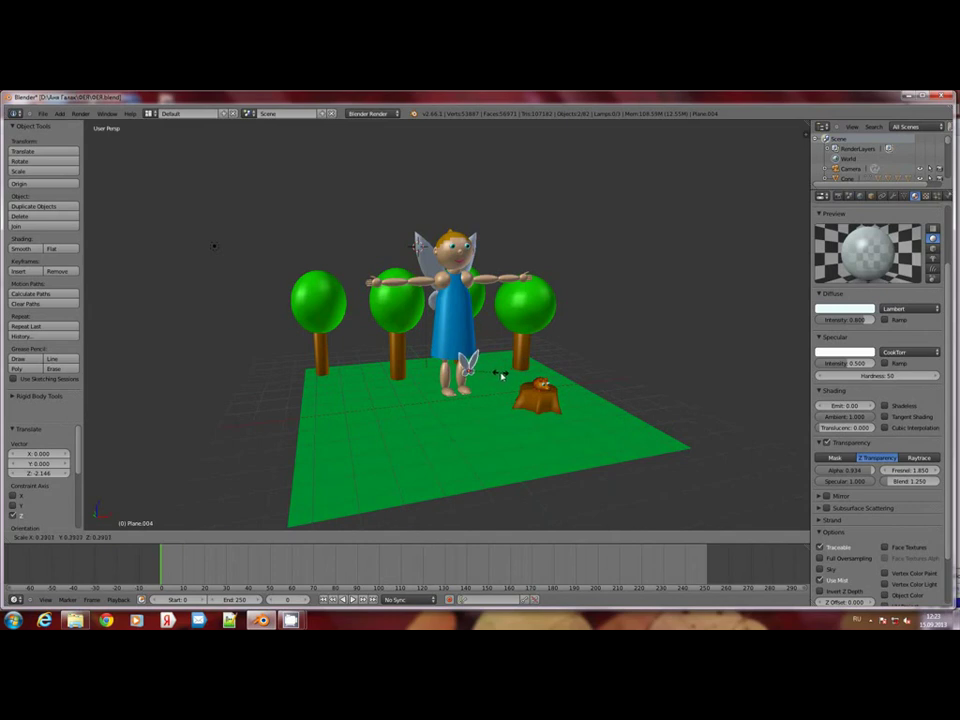
left_click(480, 362)
Raise the small wing copy to about Z 6.7, checking it through the camera
key("g")
key("z")
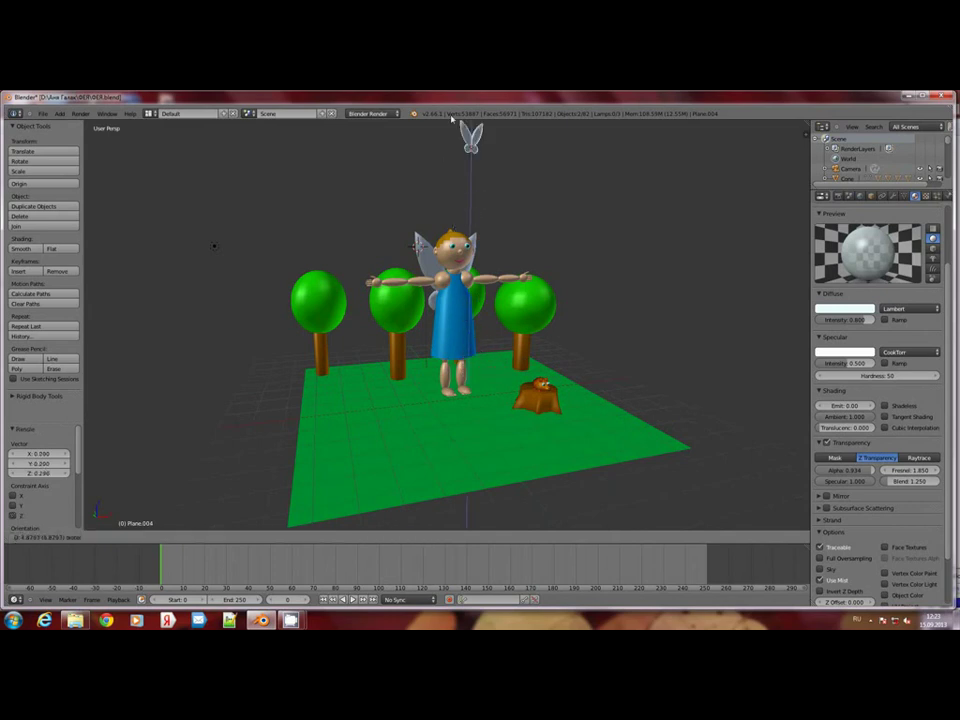
left_click(551, 285)
key("KP_0")
scroll(454, 270, "down", 5)
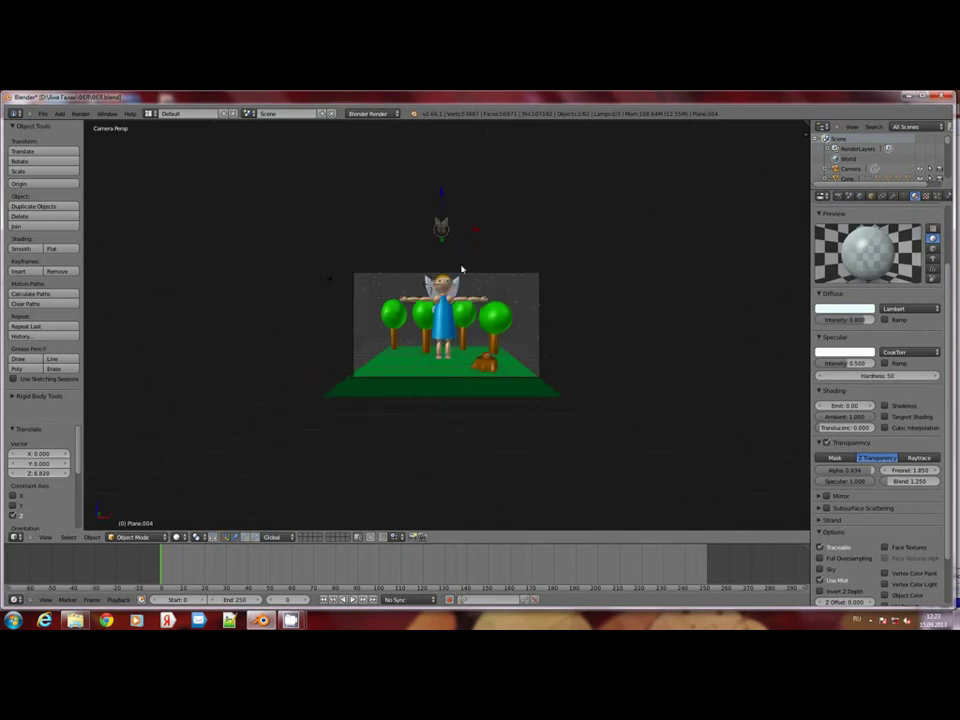
key("g")
key("z")
left_click(452, 231)
scroll(470, 290, "up", 6)
scroll(489, 315, "down", 3)
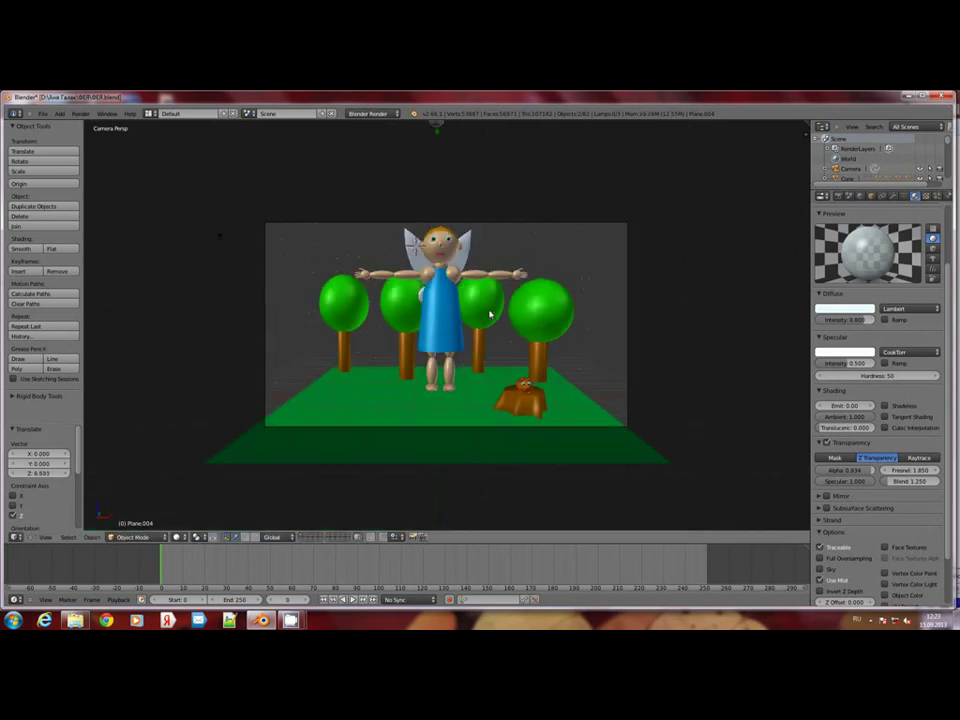
scroll(406, 328, "up", 2)
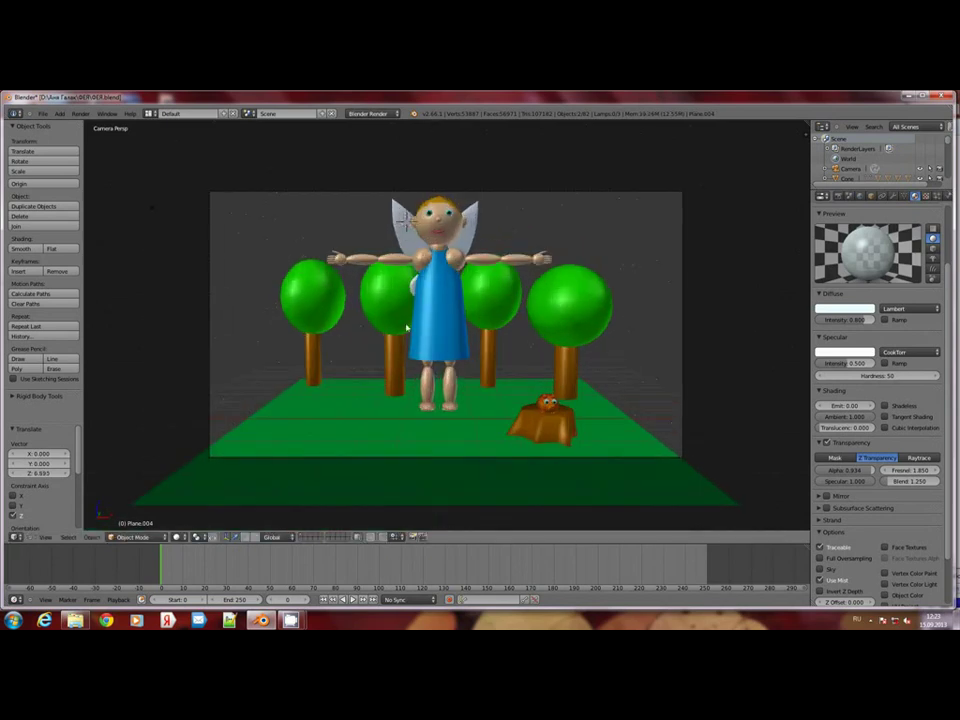
Rotate the right shoulder about 91° around X and swing the upper arm and forearm down
right_click(405, 263)
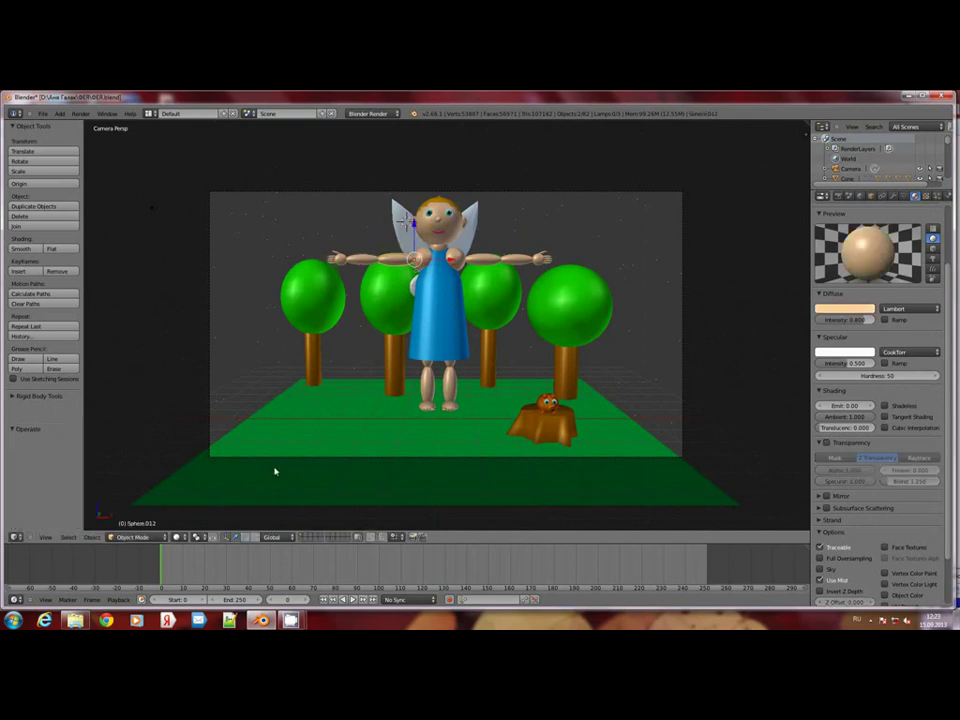
left_click(237, 541)
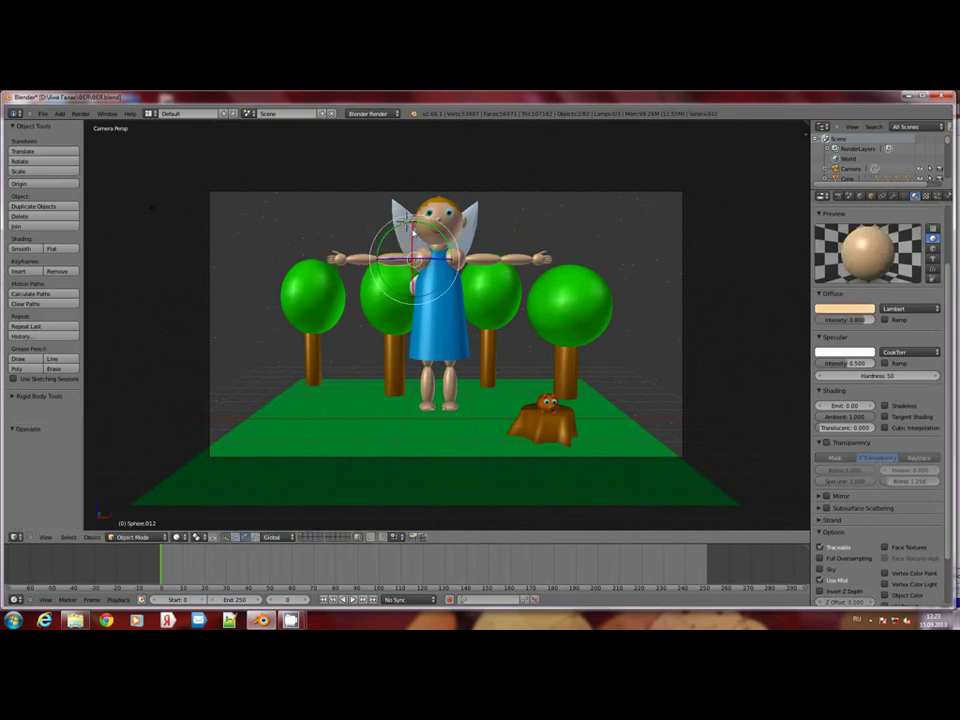
left_click_drag(412, 236, 478, 260)
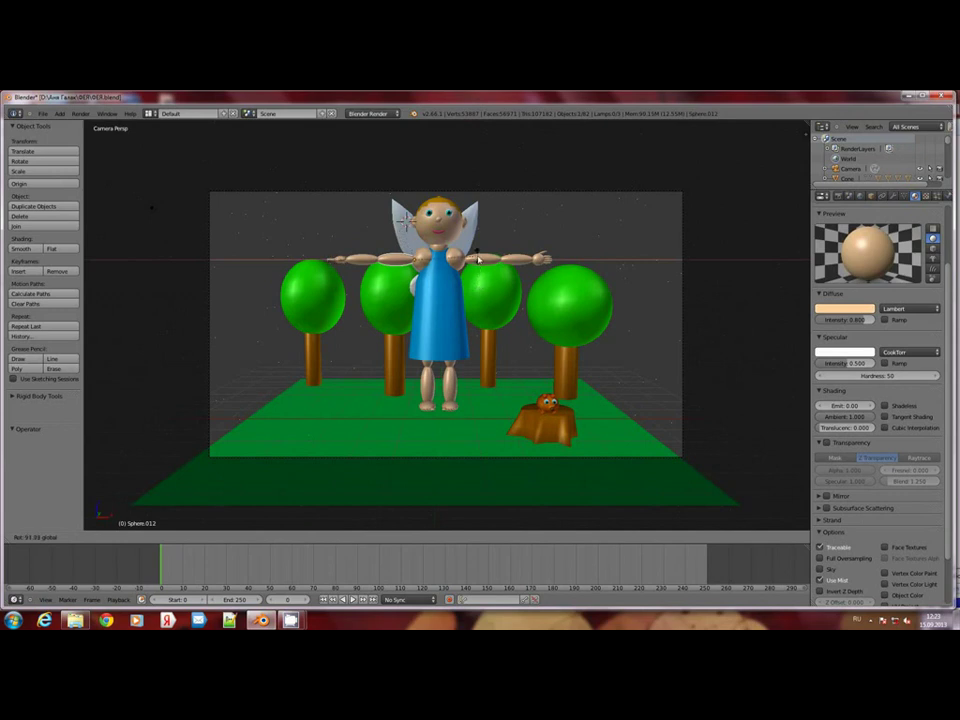
key("r")
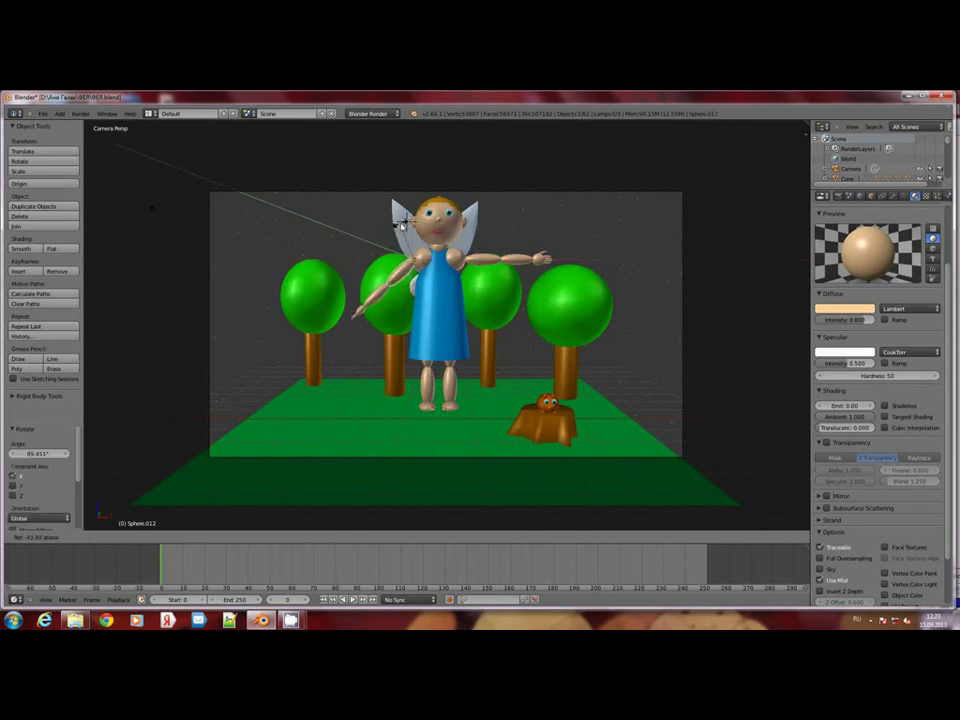
left_click(401, 223)
right_click(380, 288)
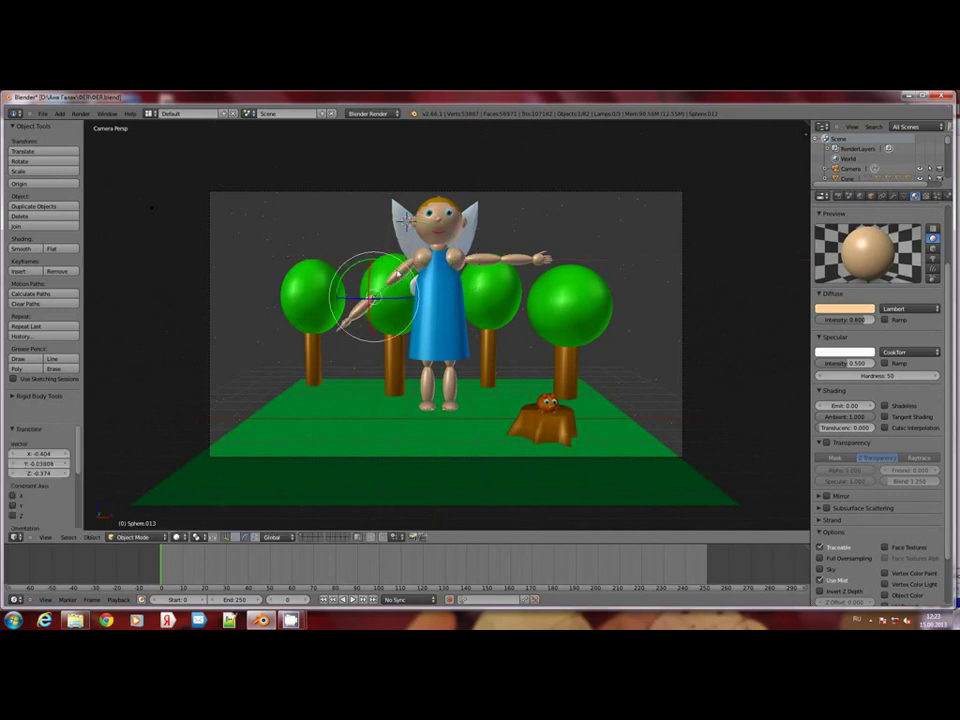
key("r")
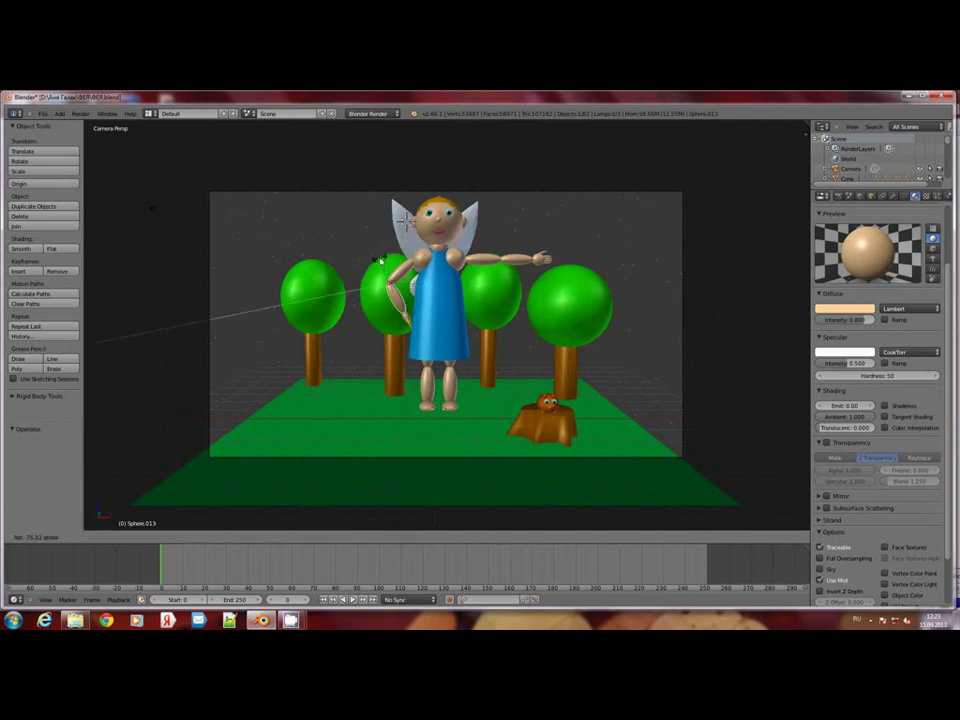
left_click(408, 314)
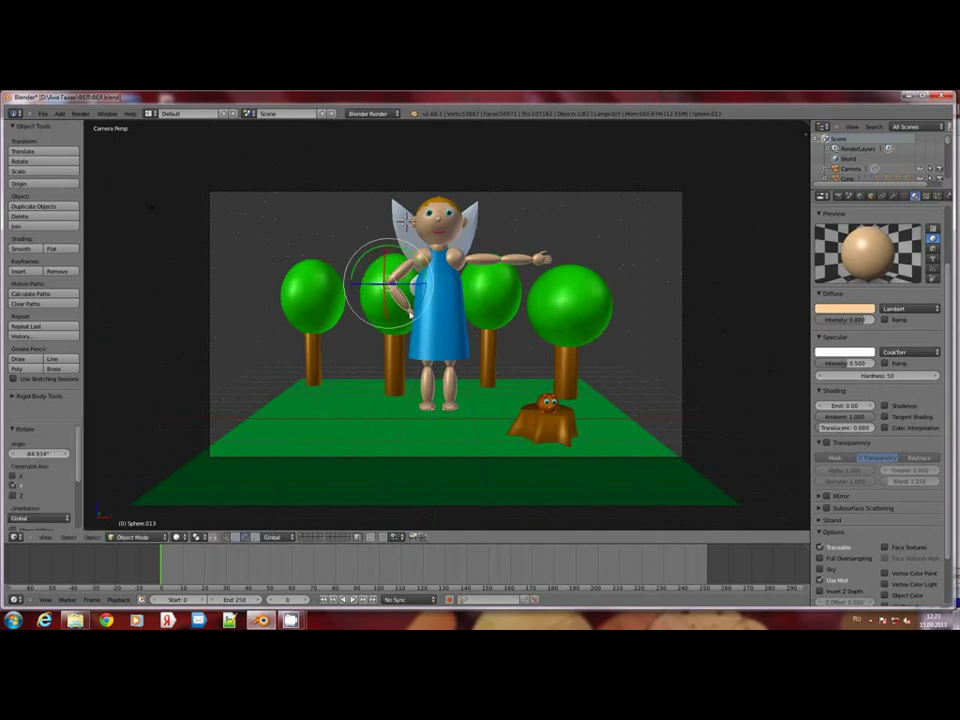
Turn the hand along Y toward her hip and fine-tune the shoulder angle
right_click(408, 314)
key("r")
key("y")
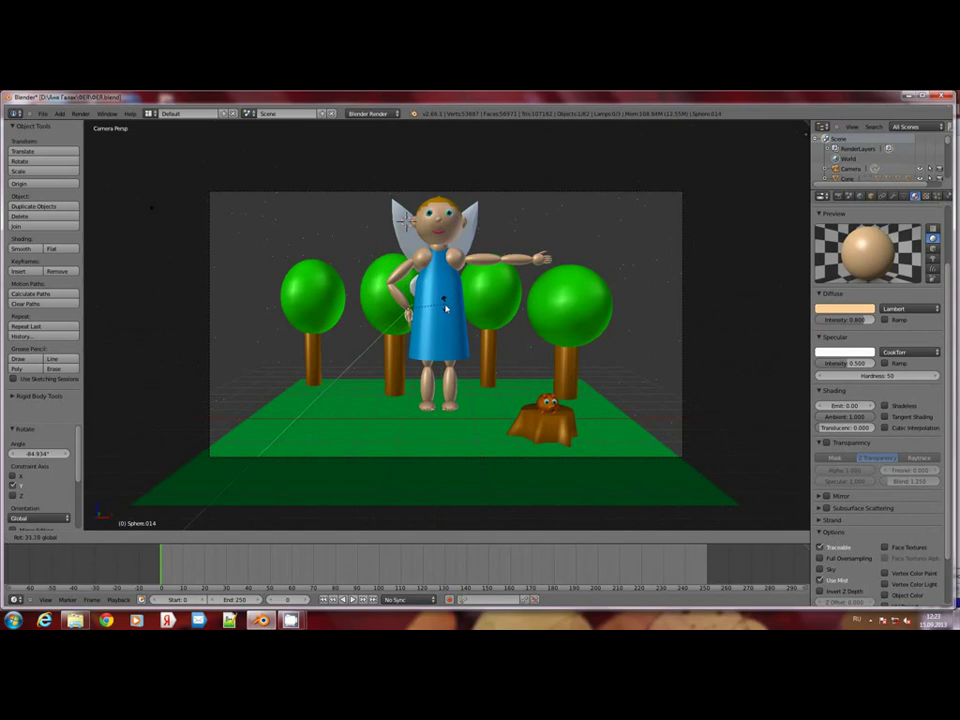
left_click(441, 303)
right_click(400, 258)
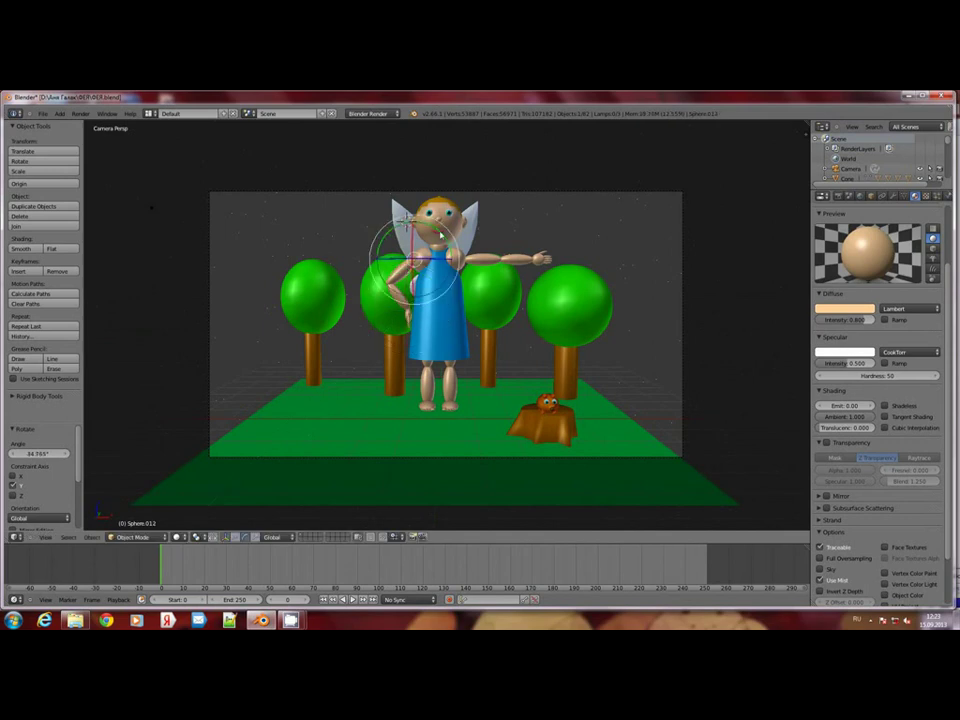
key("r")
left_click(440, 234)
right_click(466, 242)
Rotate the fairy's other upper arm on X and swing it down toward her side
key("r")
key("x")
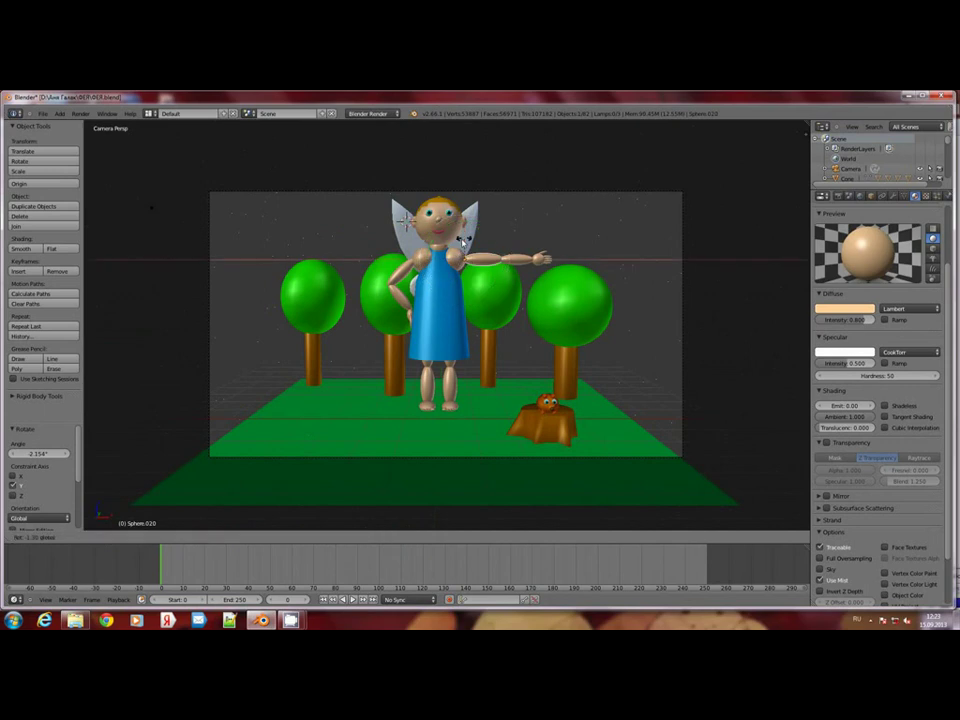
left_click(515, 262)
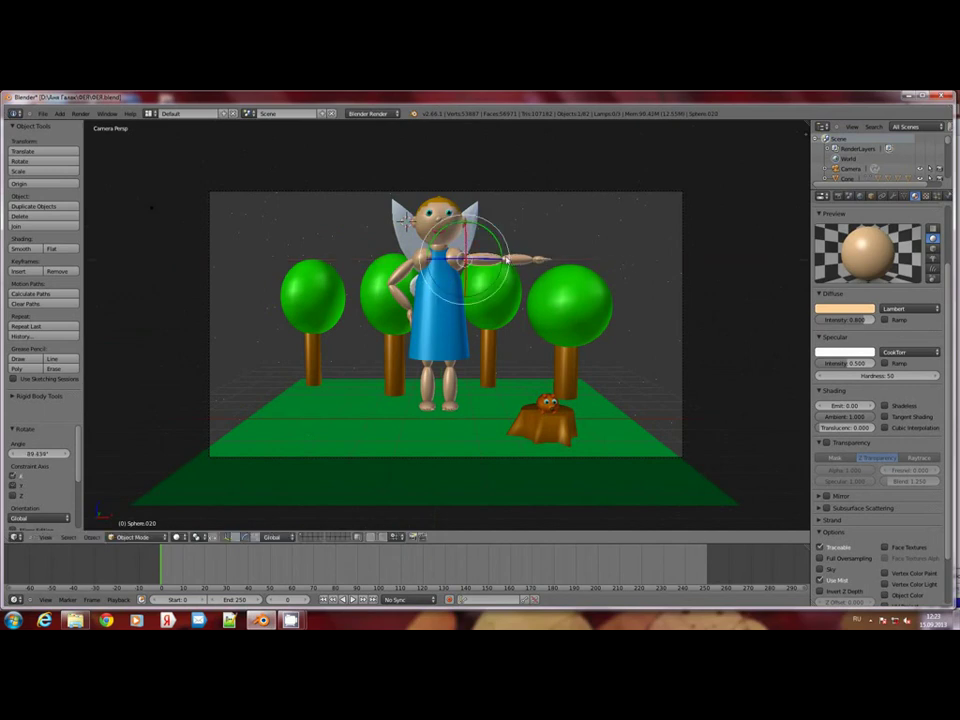
right_click(493, 254)
right_click(482, 262)
key("r")
left_click(497, 258)
Bend the lower arm and hand so it rests on the hip, tilting the shoulder slightly
right_click(505, 291)
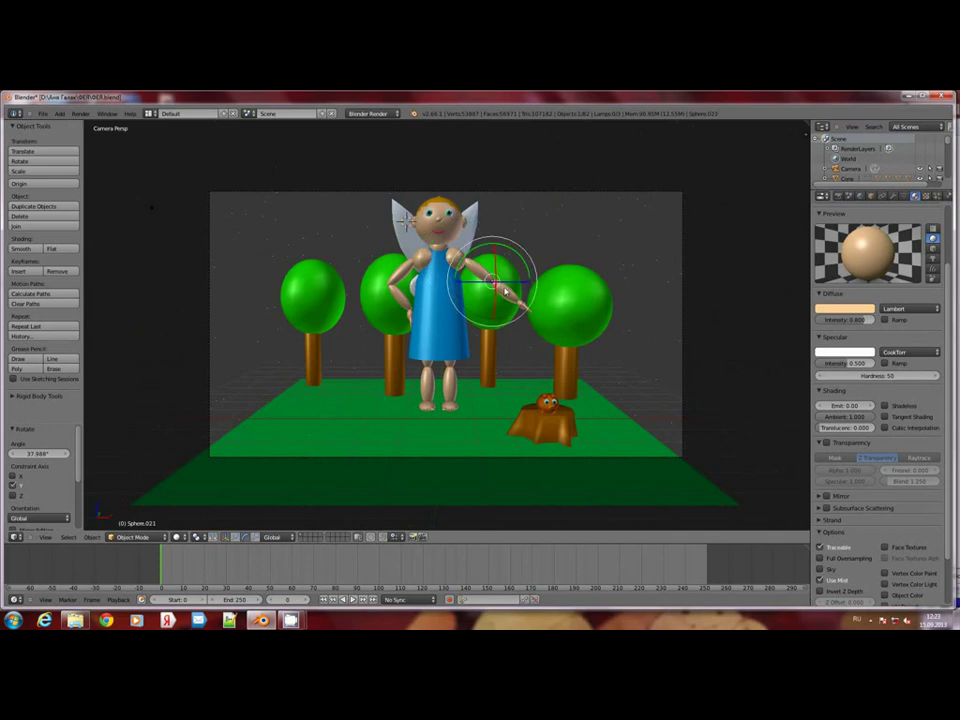
key("r")
left_click(470, 316)
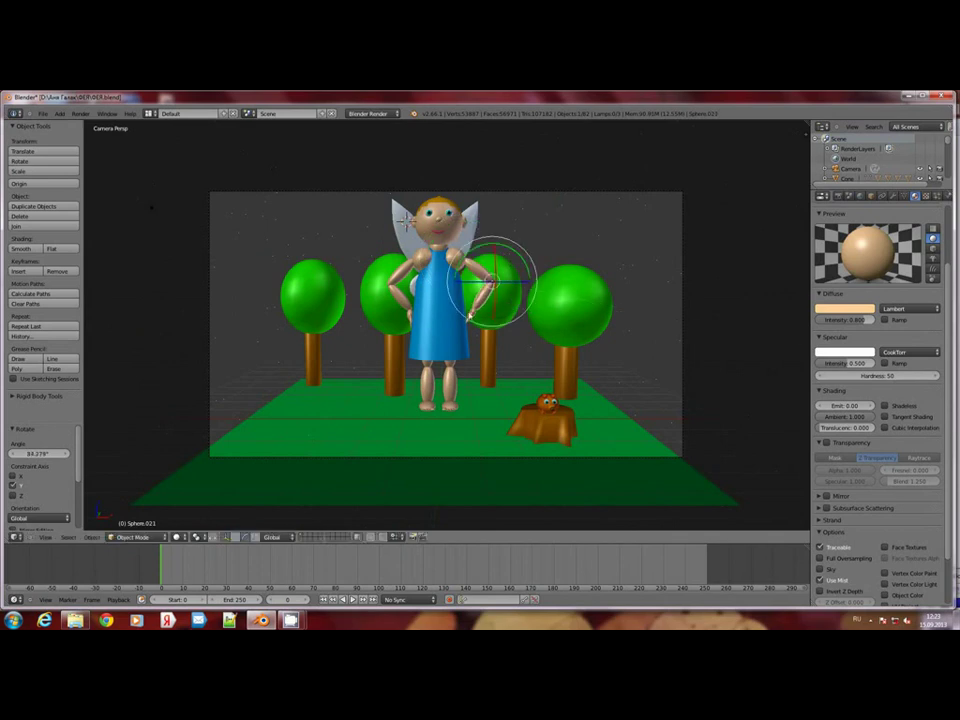
right_click(506, 267)
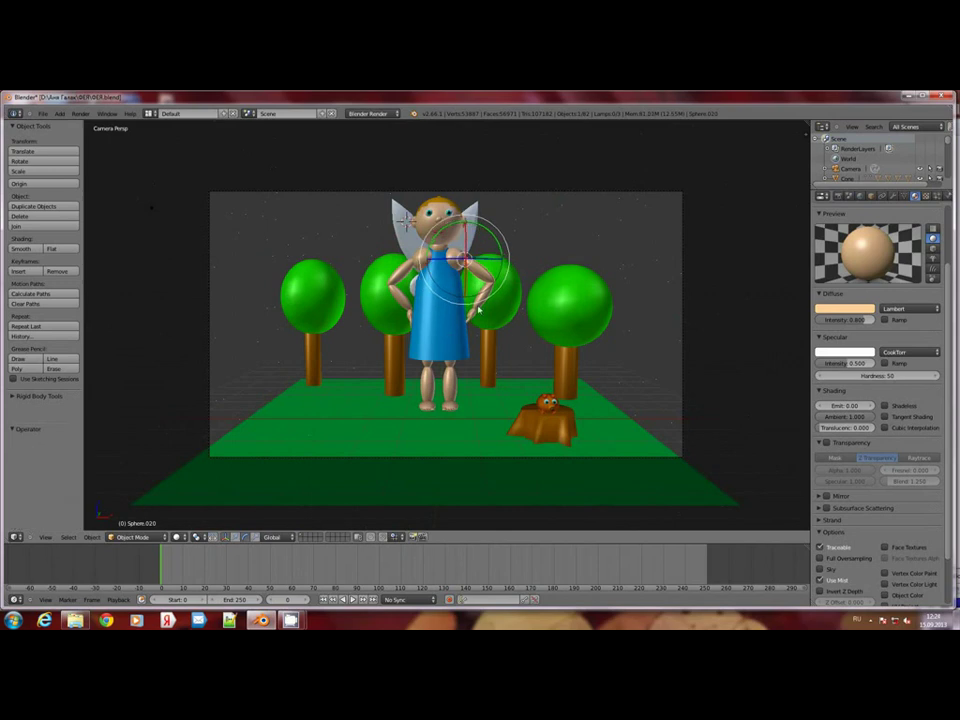
right_click(486, 306)
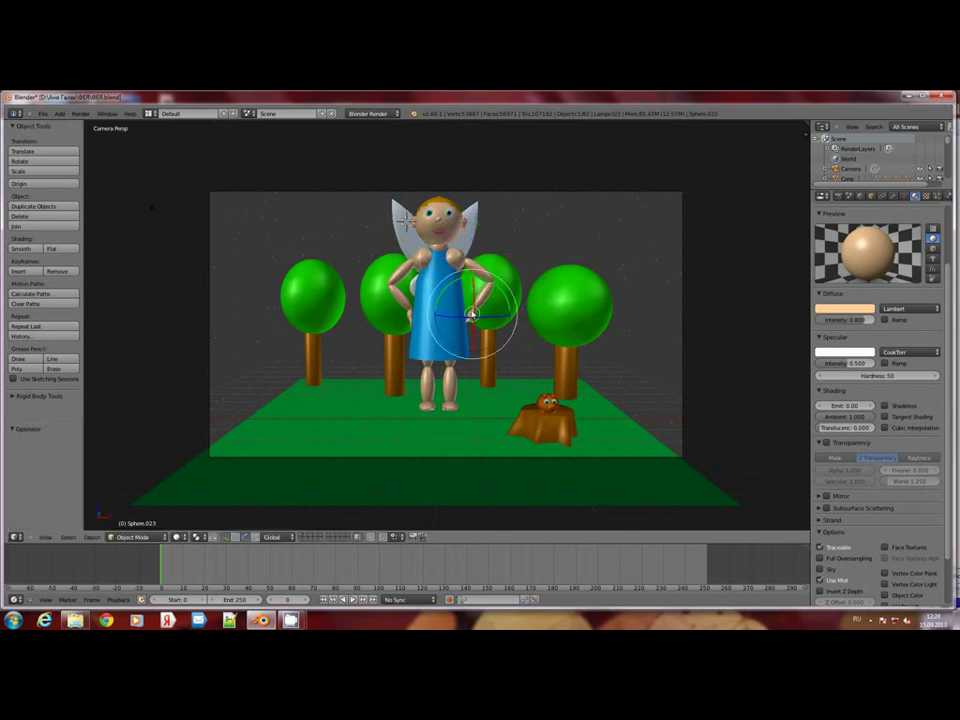
right_click(472, 315)
key("r")
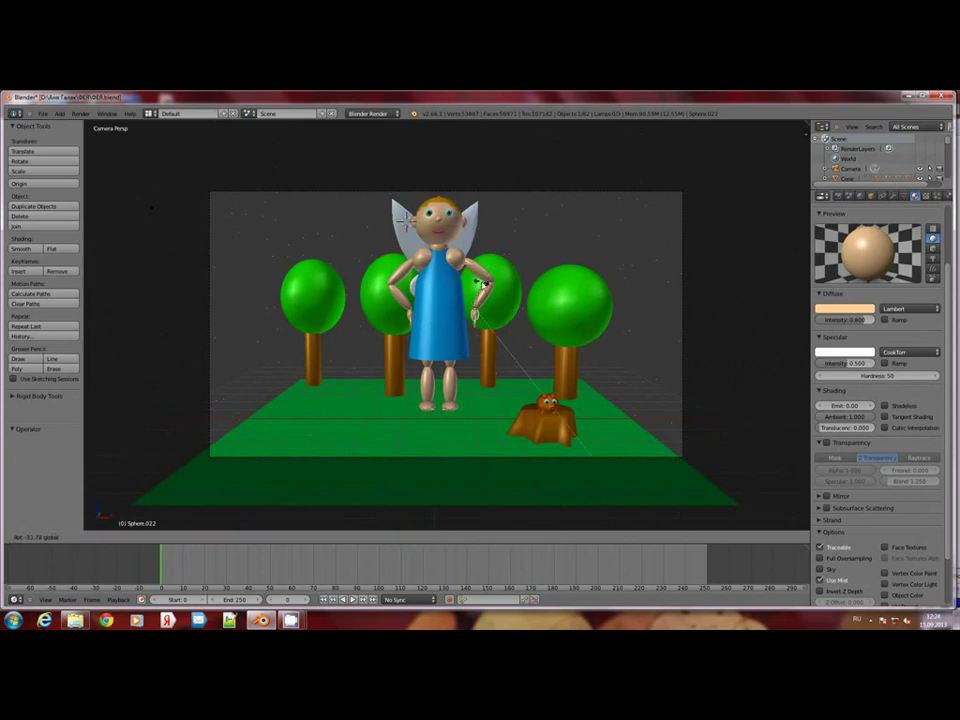
left_click(481, 270)
right_click(485, 260)
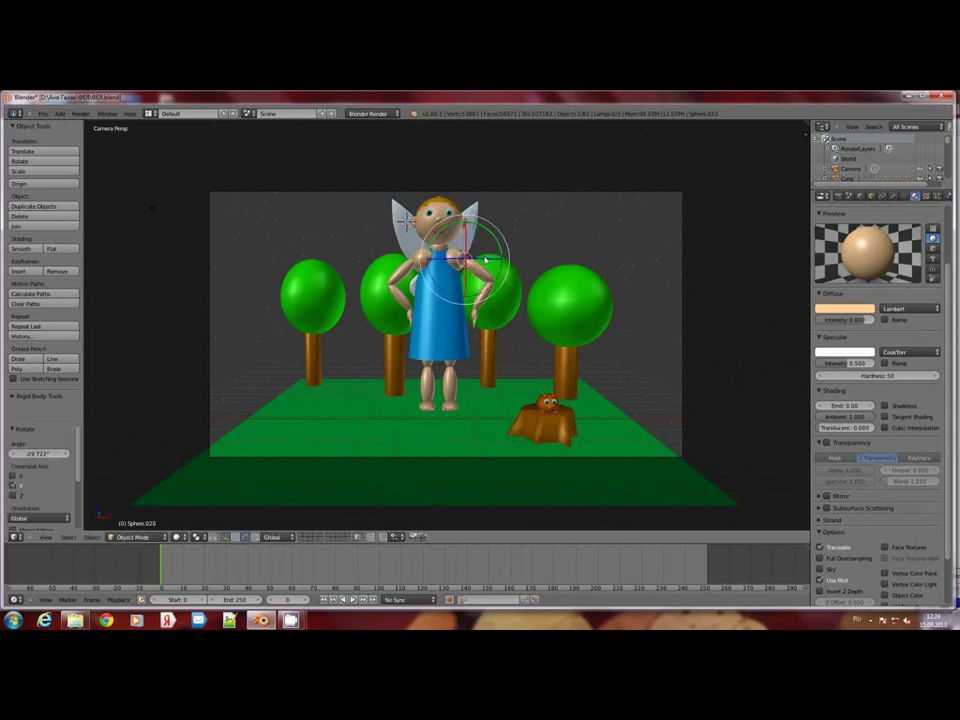
left_click_drag(497, 240, 500, 250)
Zoom in and turn the wrist slightly further so the hand seats on the hip
middle_click_drag(500, 250, 455, 320)
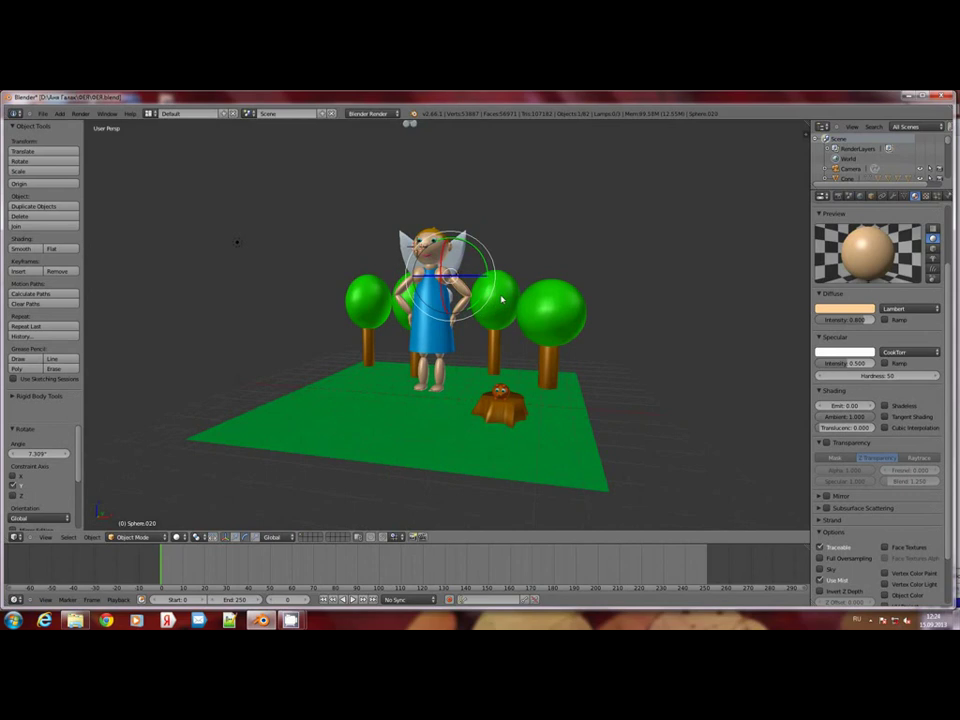
scroll(454, 320, "up", 5)
scroll(490, 315, "up", 1)
right_click(484, 282)
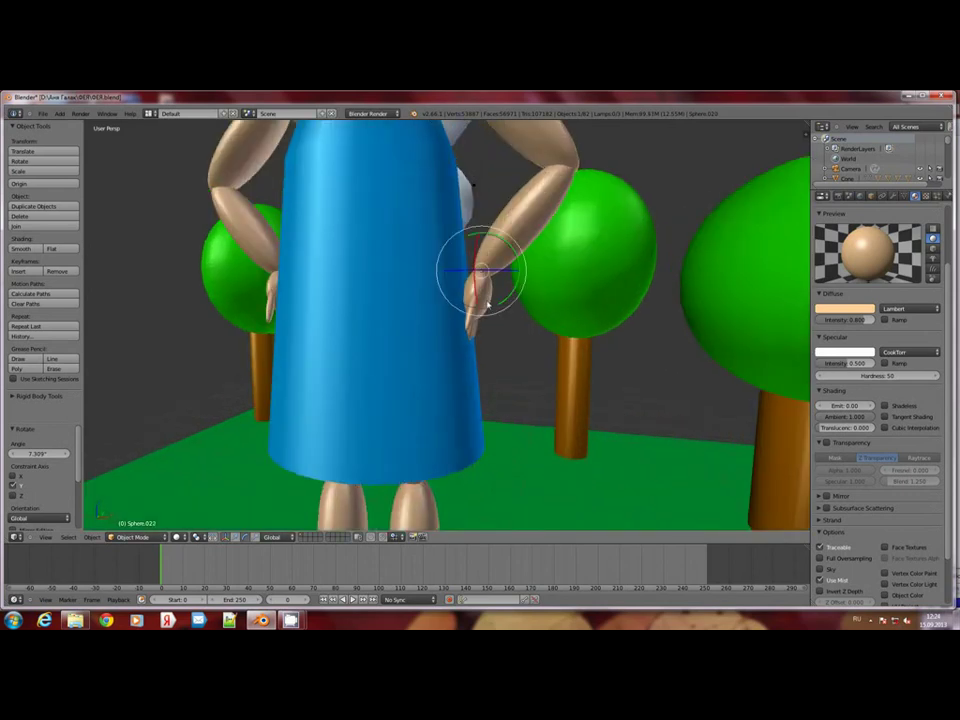
left_click_drag(507, 249, 505, 245)
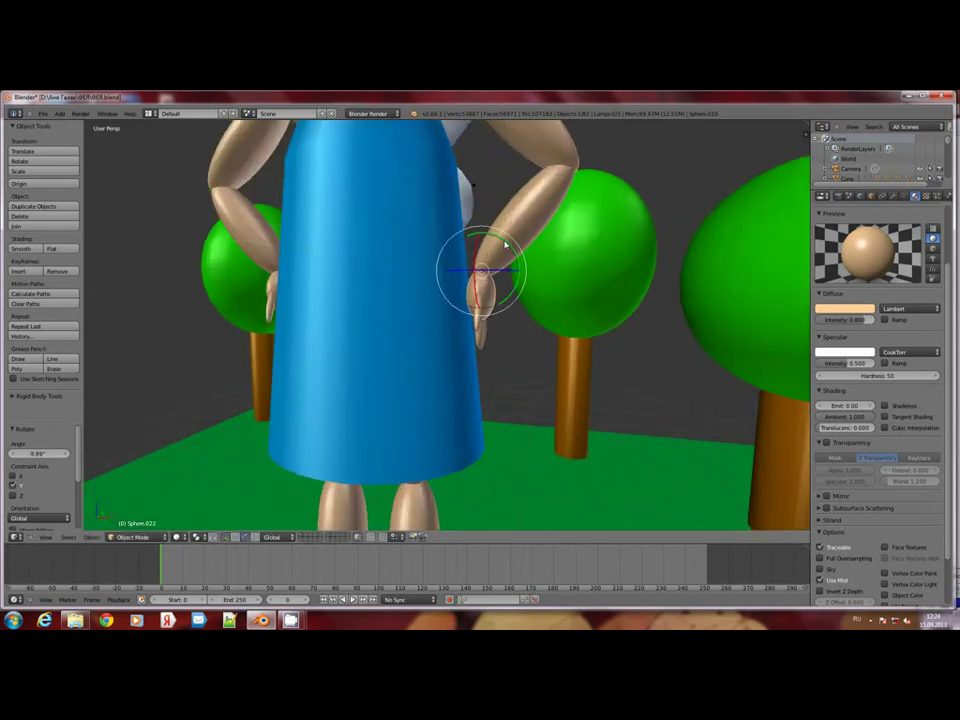
key("KP_0")
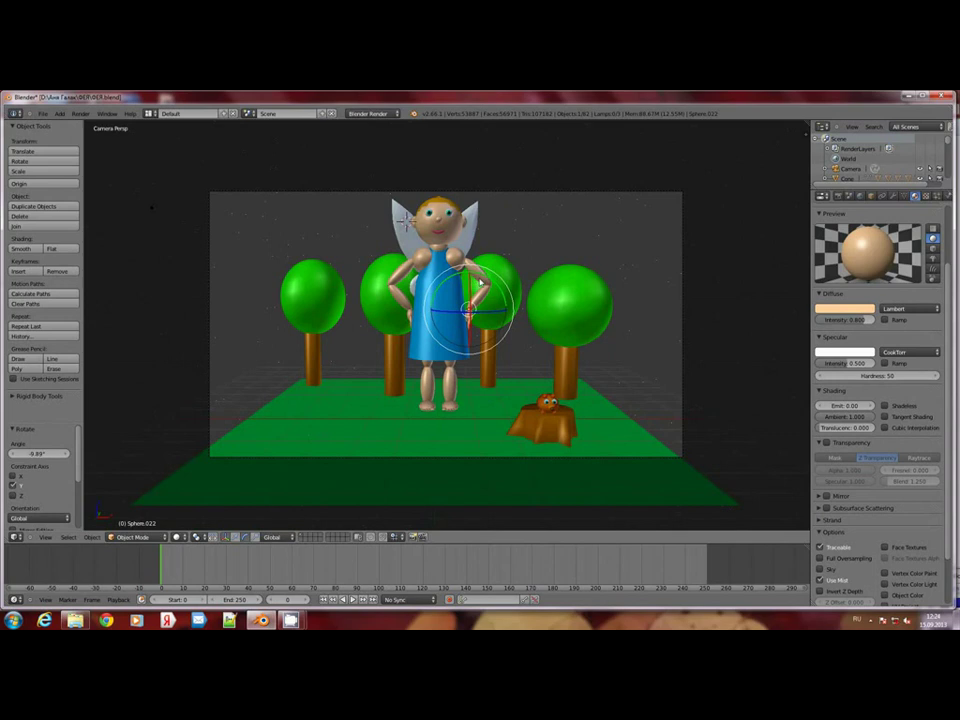
Tweak the shoulder angle and turn the other hand to sit against her hip
right_click(481, 284)
left_click_drag(496, 241, 497, 240)
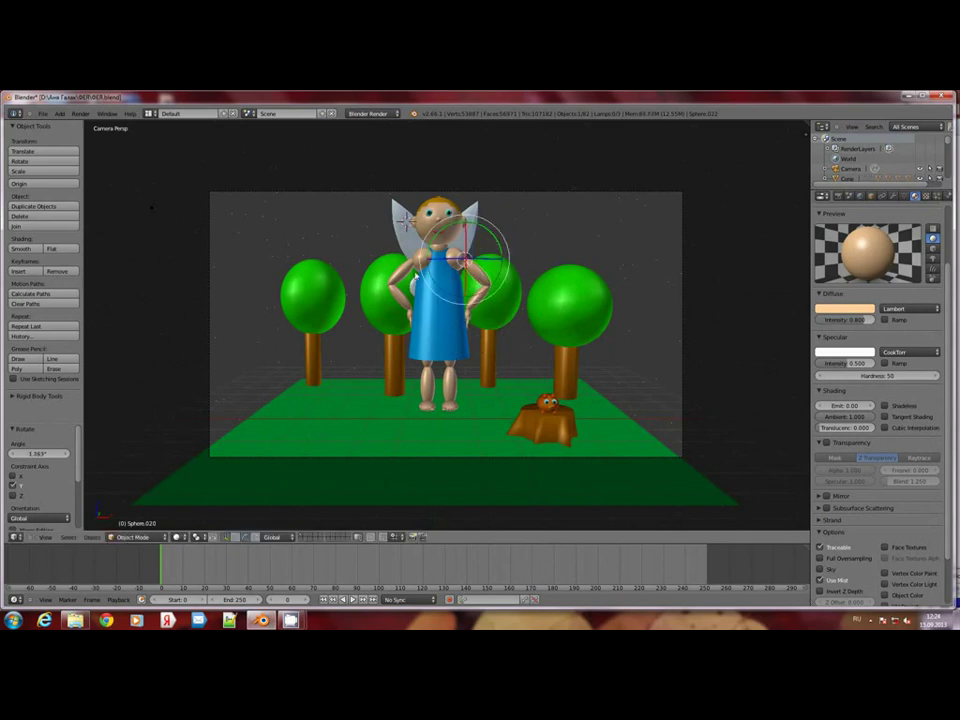
middle_click_drag(372, 302, 407, 317)
scroll(510, 431, "up", 5)
scroll(461, 414, "up", 2)
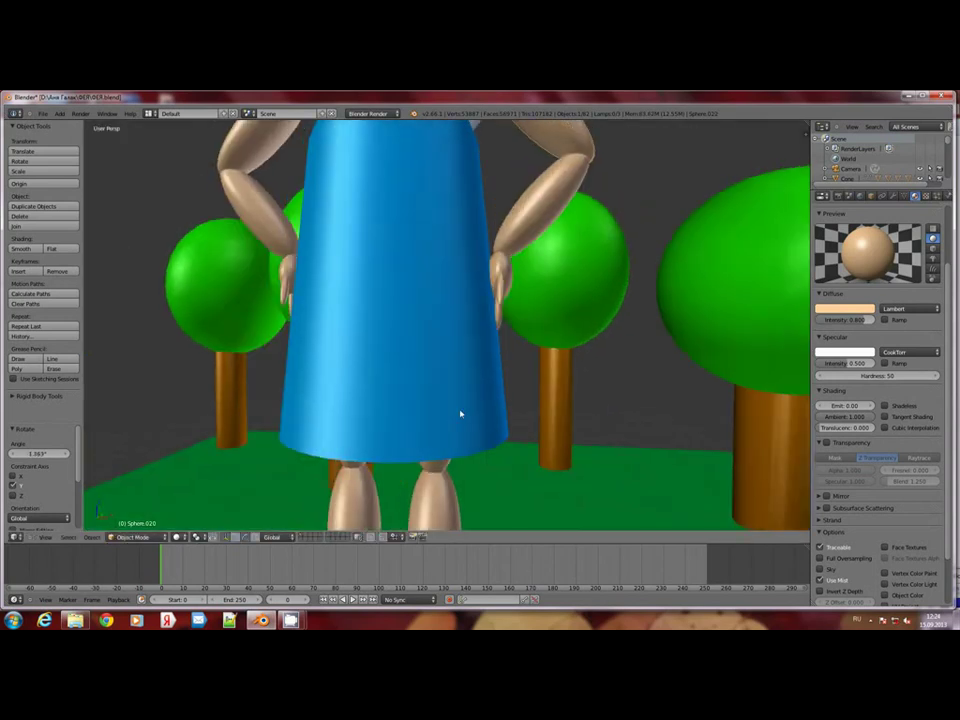
right_click(349, 319)
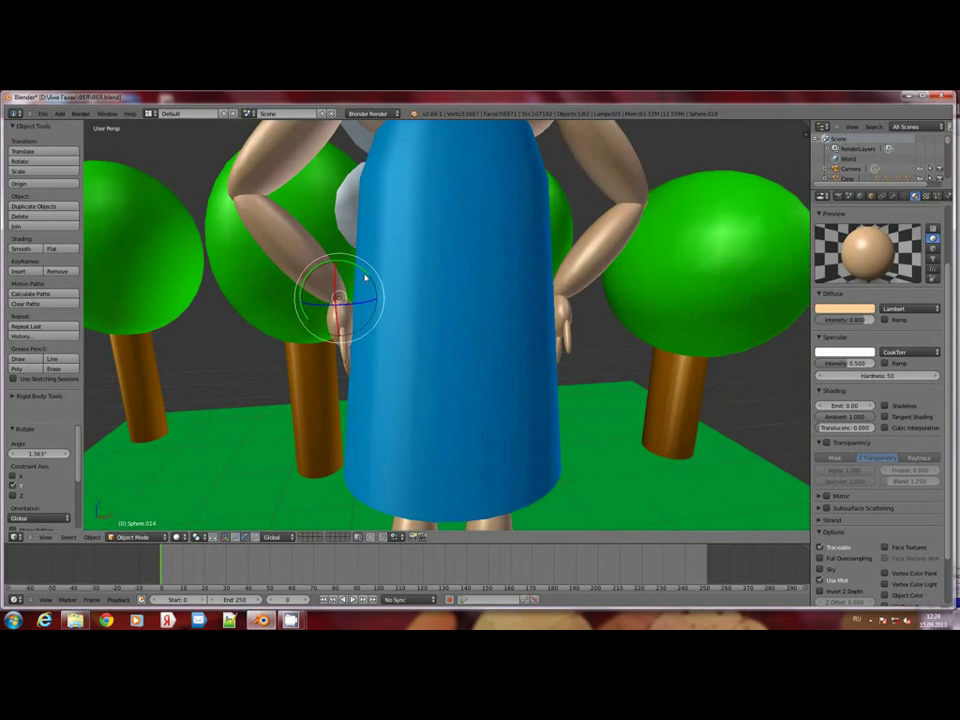
left_click_drag(366, 278, 336, 292)
scroll(336, 292, "down", 3)
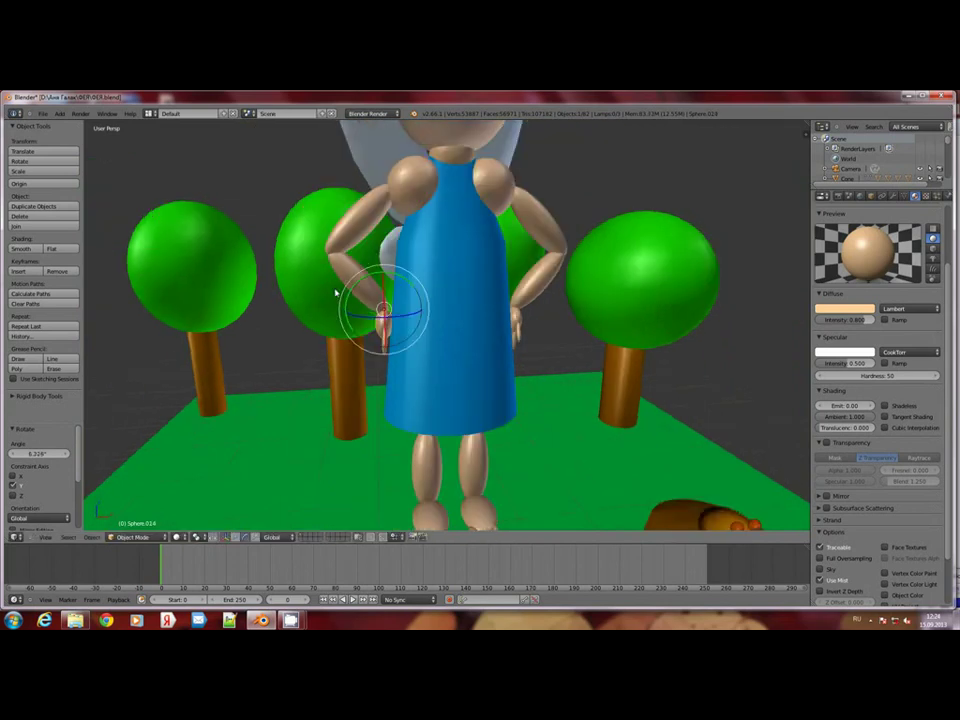
Give the arm joint a small corrective rotation and return to camera view
right_click(405, 178)
key("r")
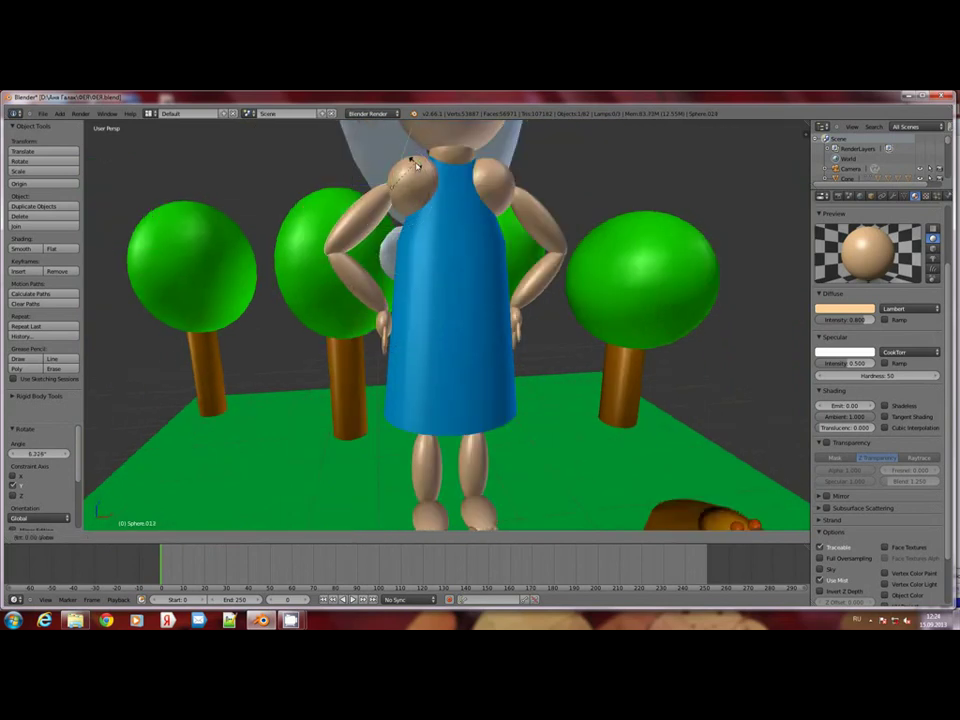
left_click(416, 165)
right_click(416, 165)
key("KP_0")
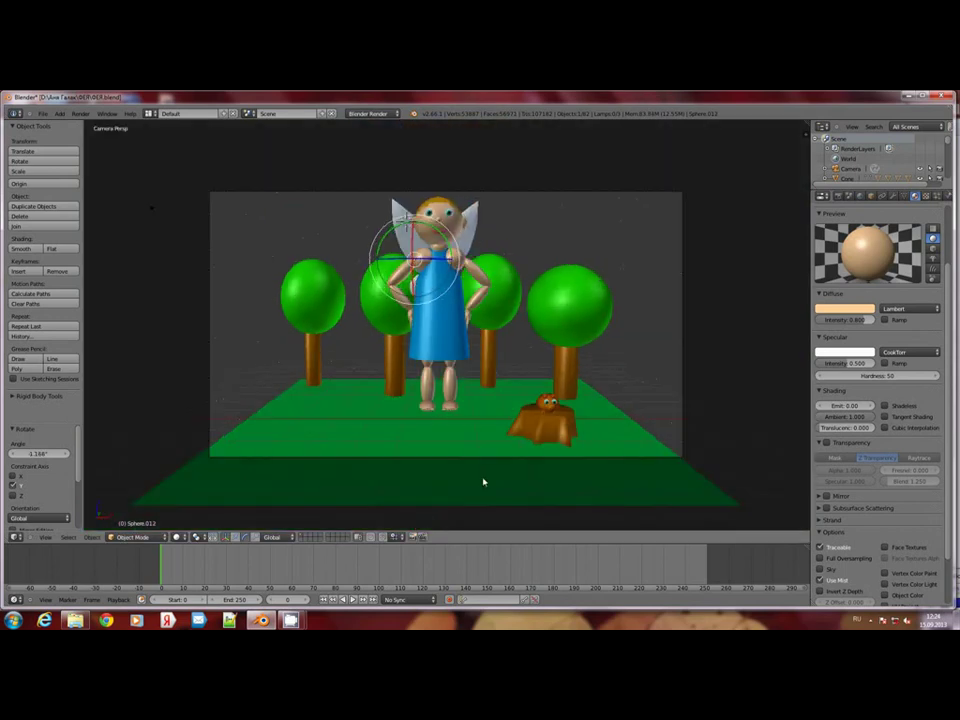
Nudge the camera about X 0.041, Y 0.023, Z 0.225 to reframe the posed fairy
right_click(488, 461)
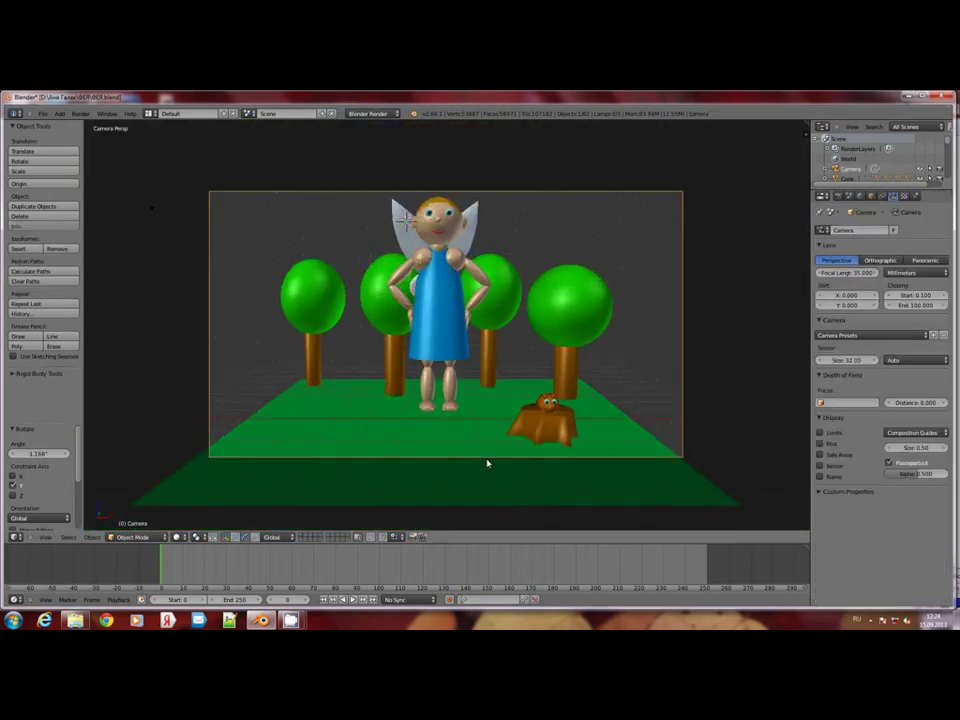
key("g")
left_click(490, 443)
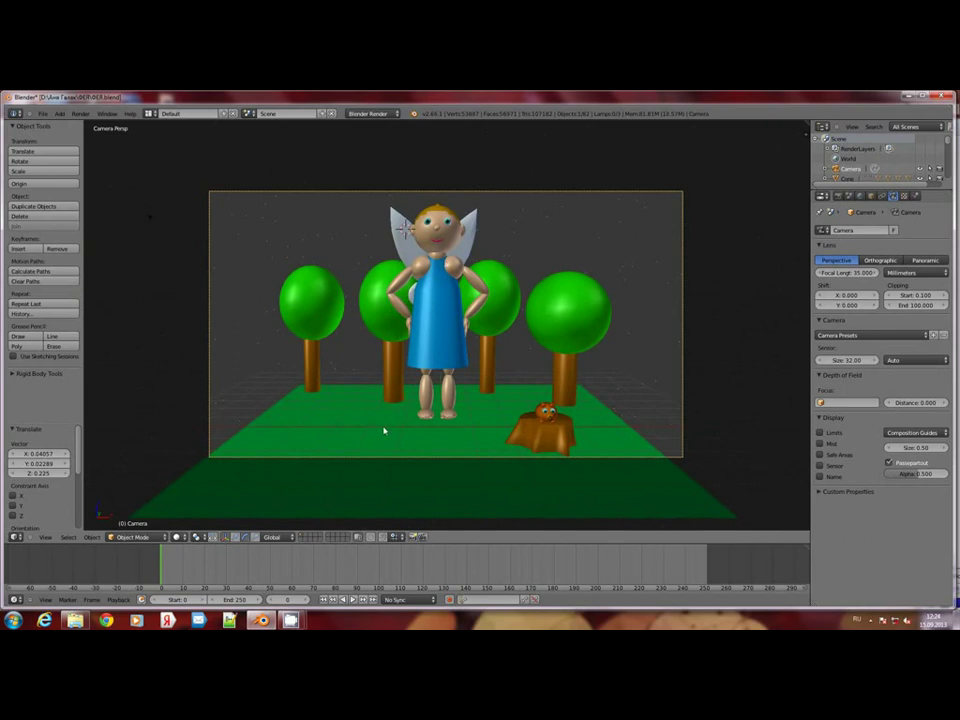
Render the scene, then move lamp Point.001 beside the fairy and re-render from the camera
key("F12")
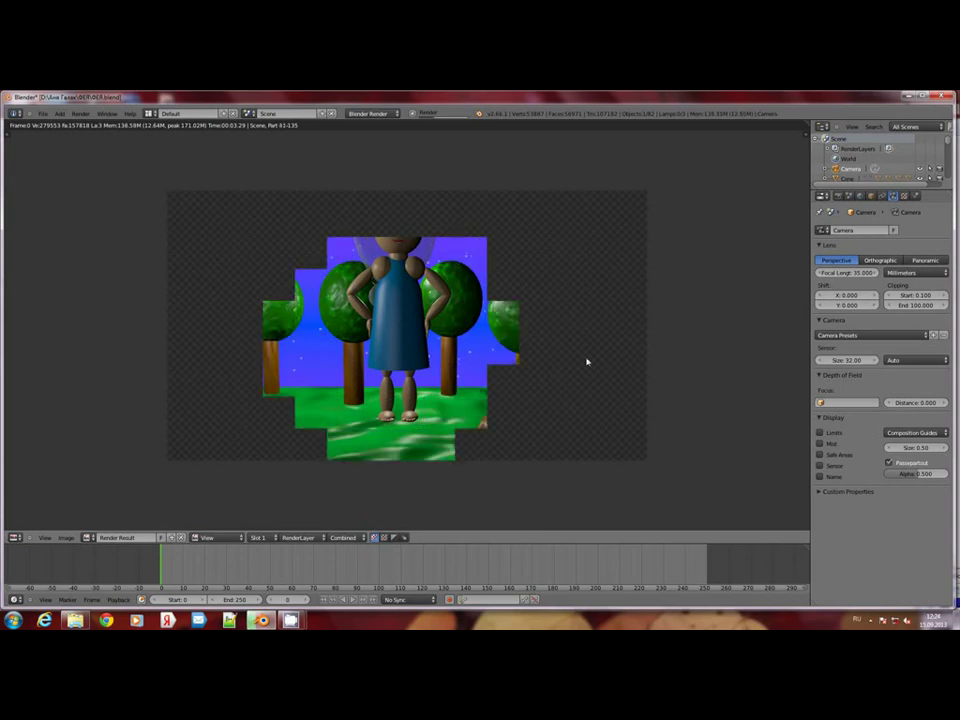
key("Escape")
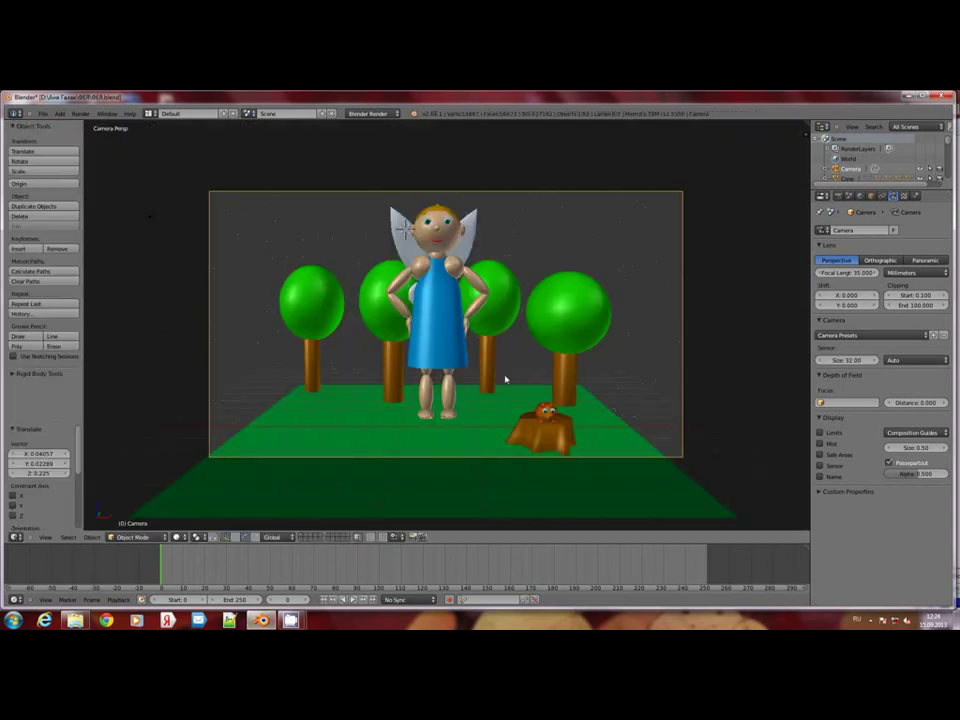
mouse_move(305, 383)
middle_mouse_down()
mouse_move(371, 403)
mouse_move(398, 392)
mouse_move(364, 392)
mouse_move(441, 402)
mouse_move(406, 399)
mouse_move(411, 347)
mouse_move(403, 381)
middle_mouse_up()
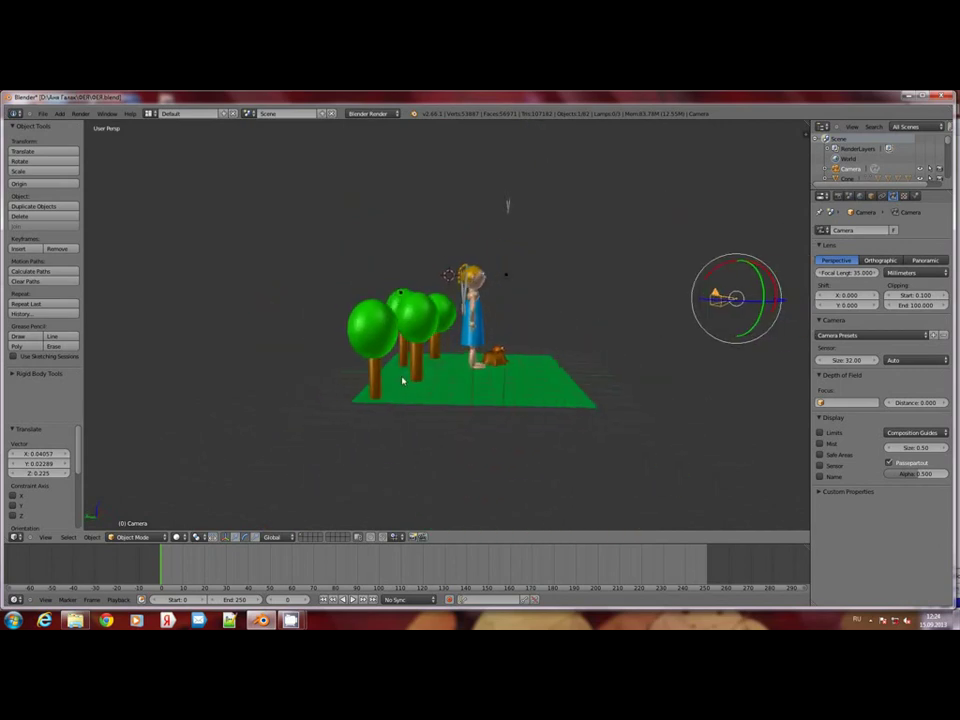
right_click(508, 276)
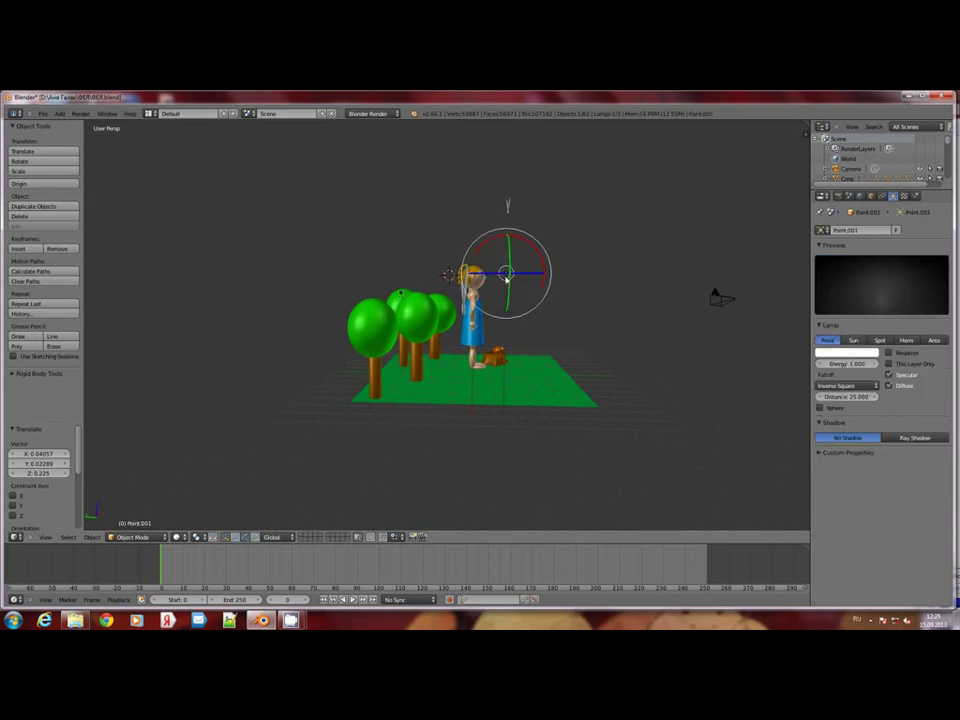
mouse_move(680, 272)
middle_mouse_down()
mouse_move(636, 343)
mouse_move(587, 324)
mouse_move(604, 332)
mouse_move(591, 340)
middle_mouse_up()
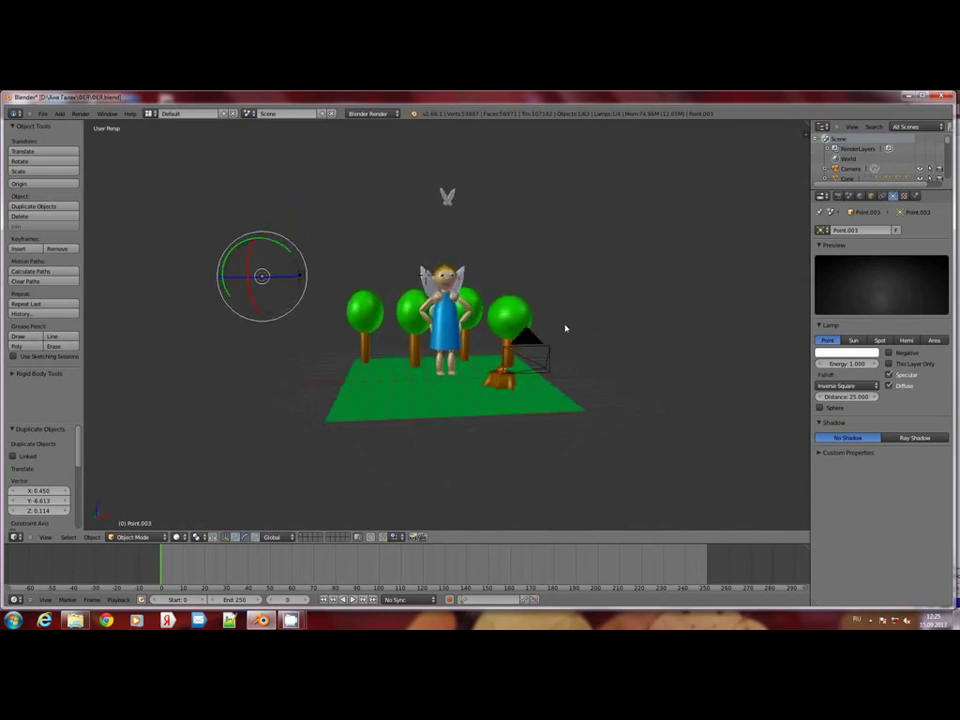
key("g")
left_click(739, 349)
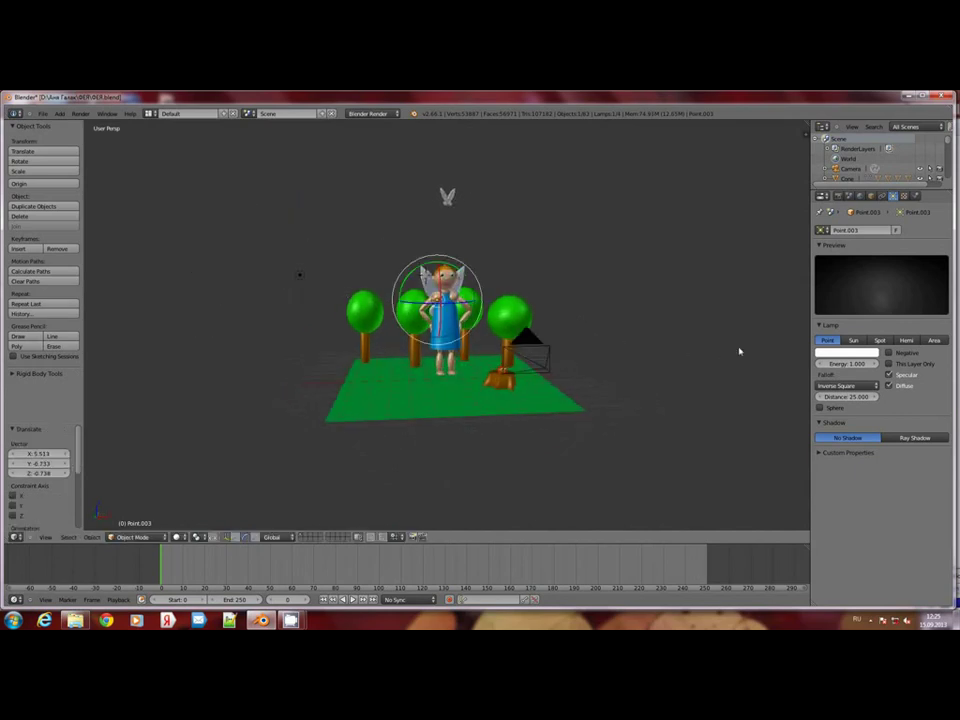
key("KP_0")
key("F12")
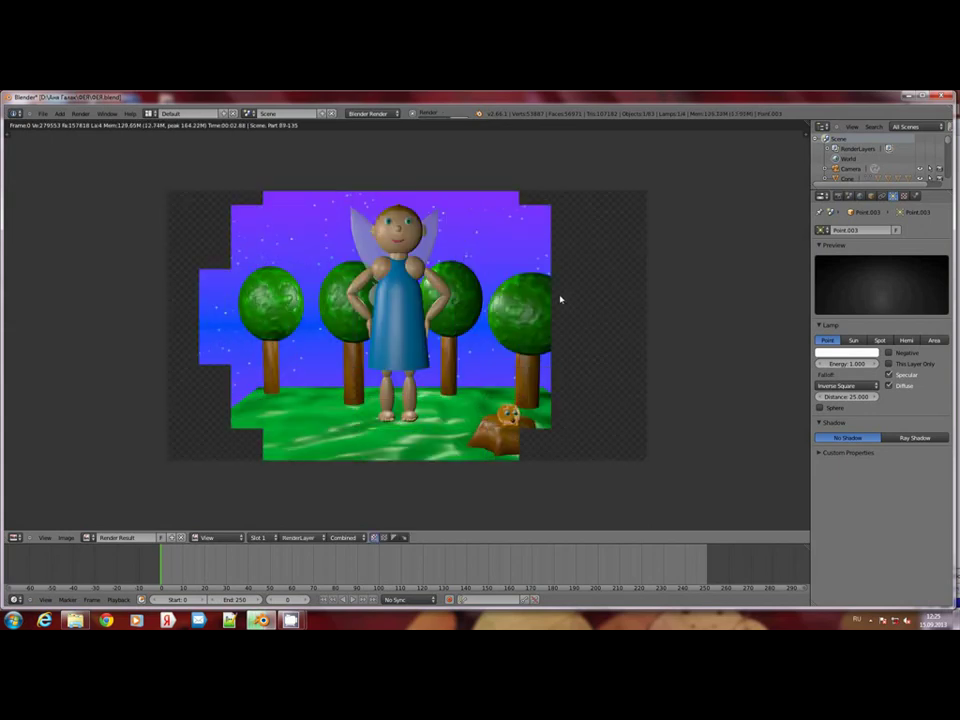
key("Escape")
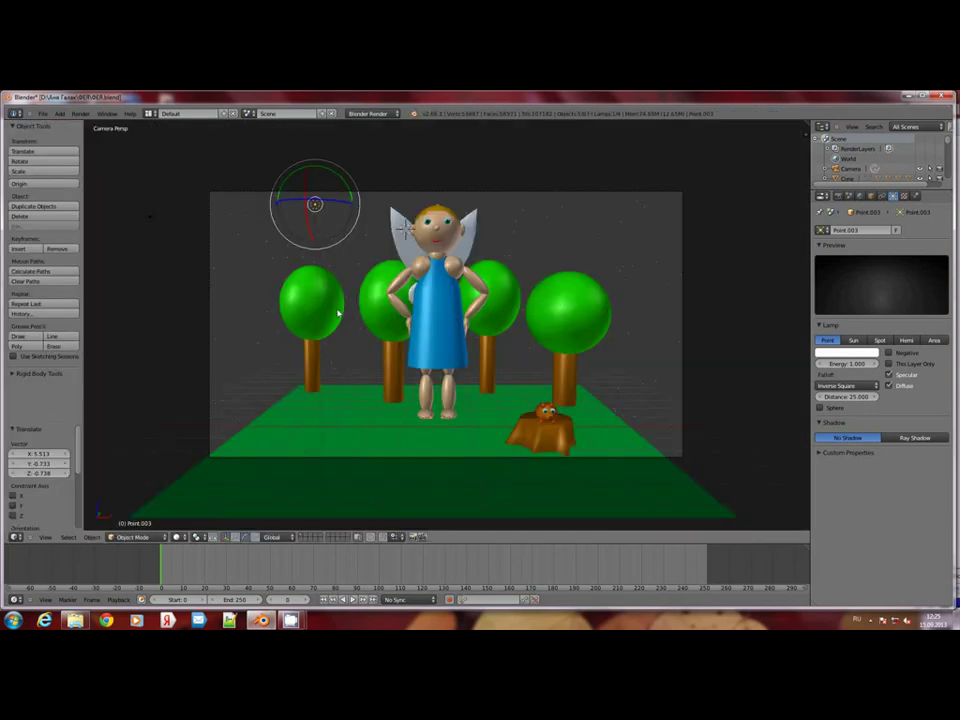
Duplicate the lamp to the upper right as Point.004 and render the lit scene
key("shift+d")
left_click(716, 317)
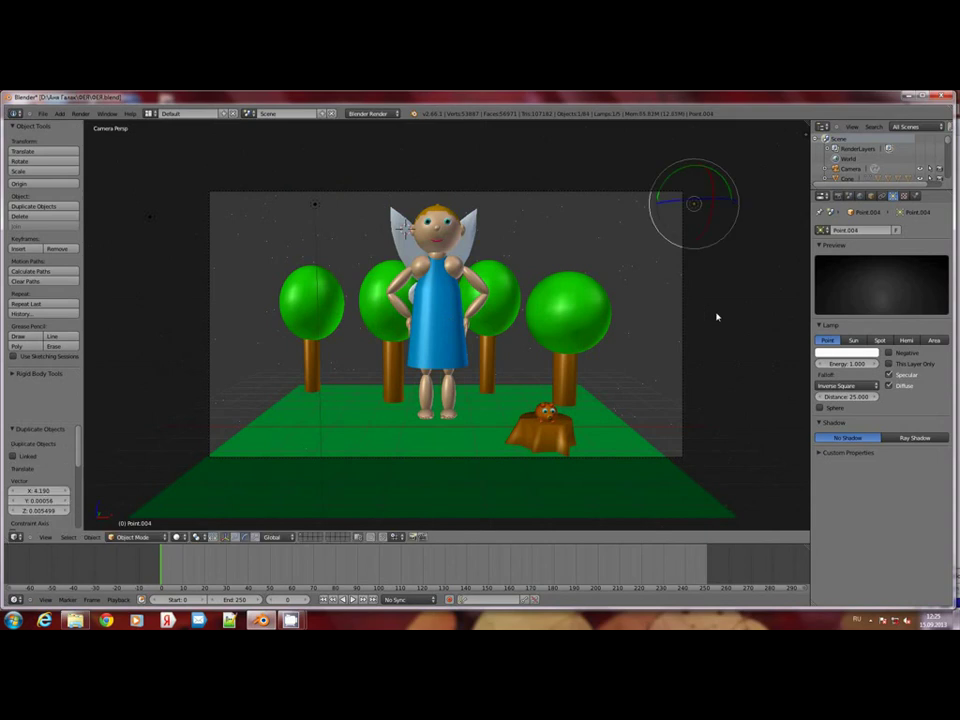
key("F12")
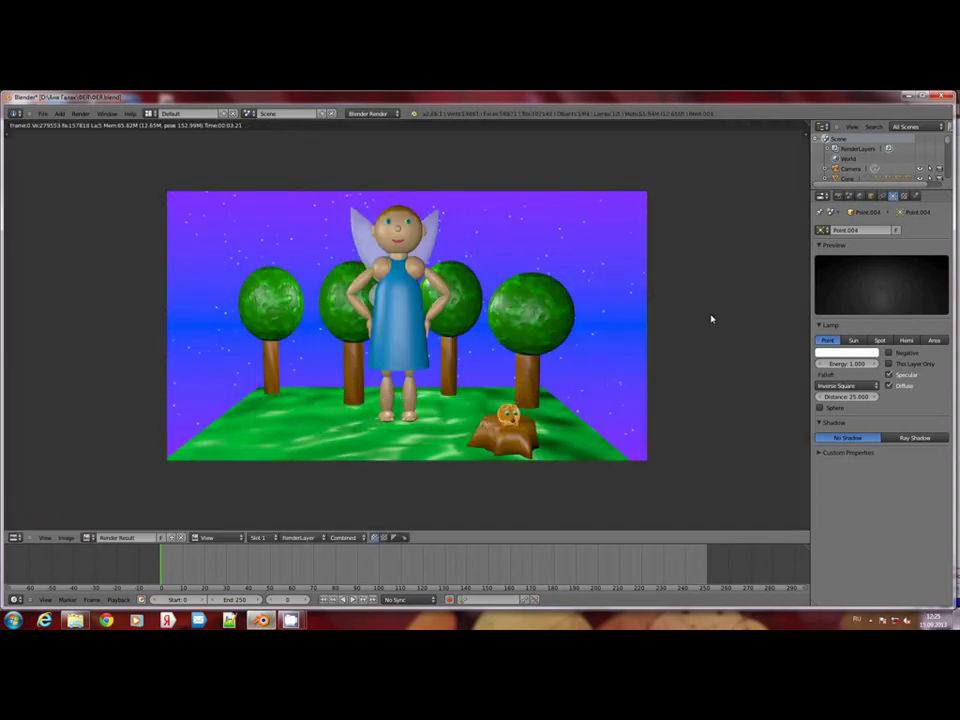
key("Escape")
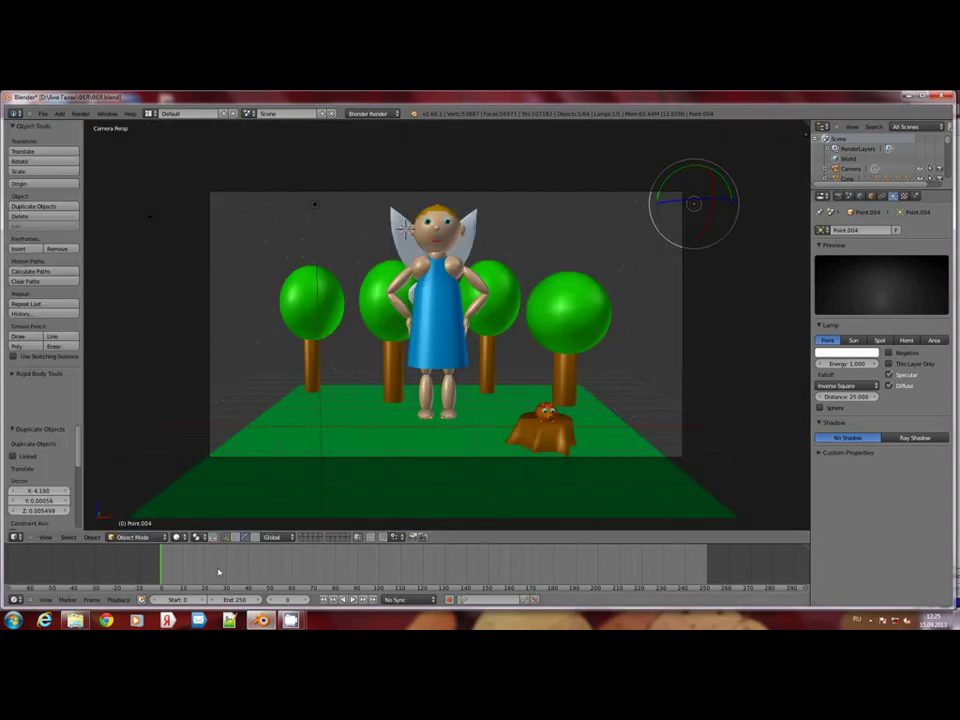
right_click(440, 314)
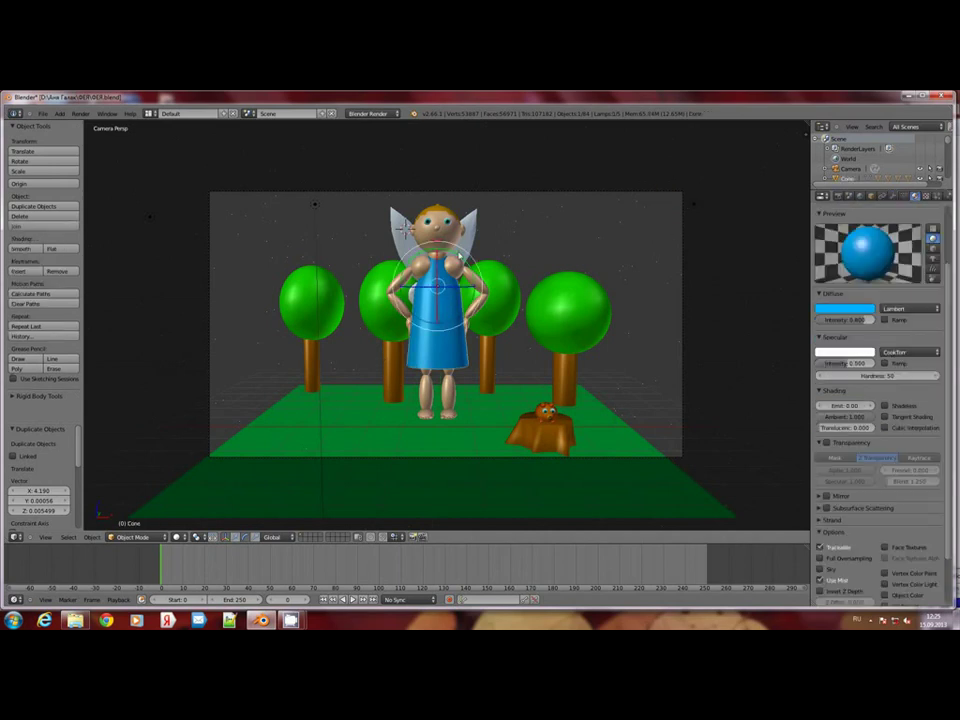
key("r")
left_click(380, 338)
key("ctrl+z")
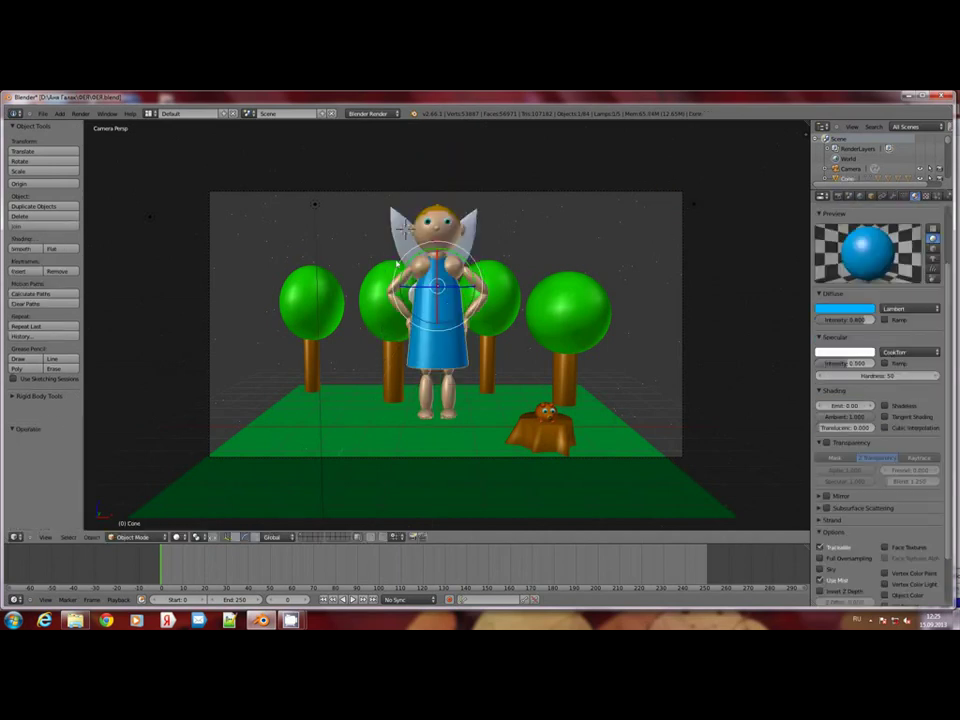
right_click(452, 237)
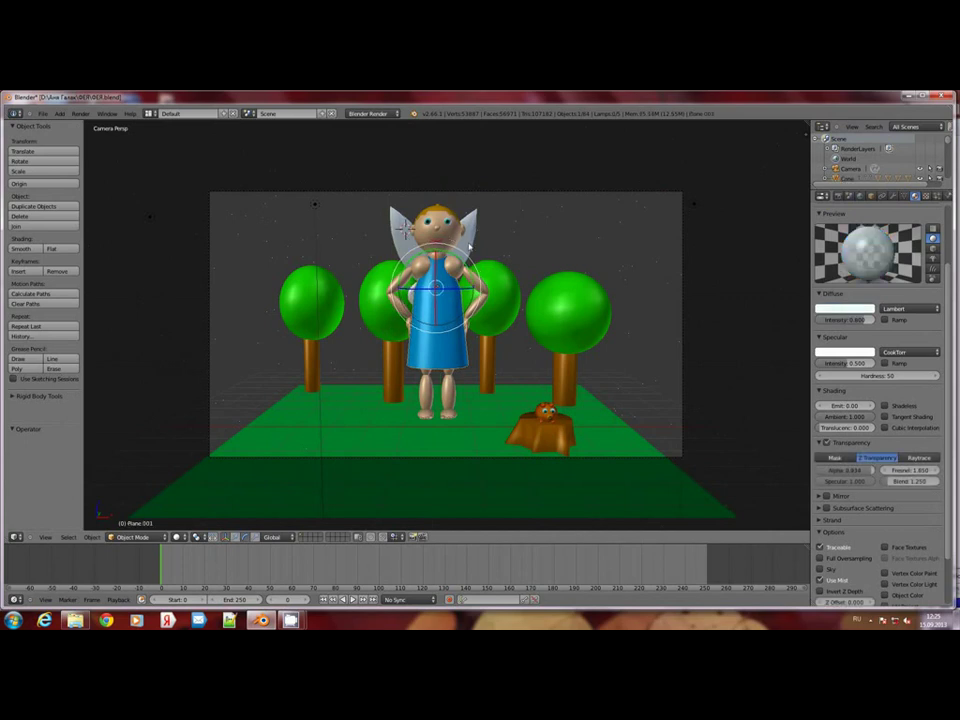
right_click(469, 246)
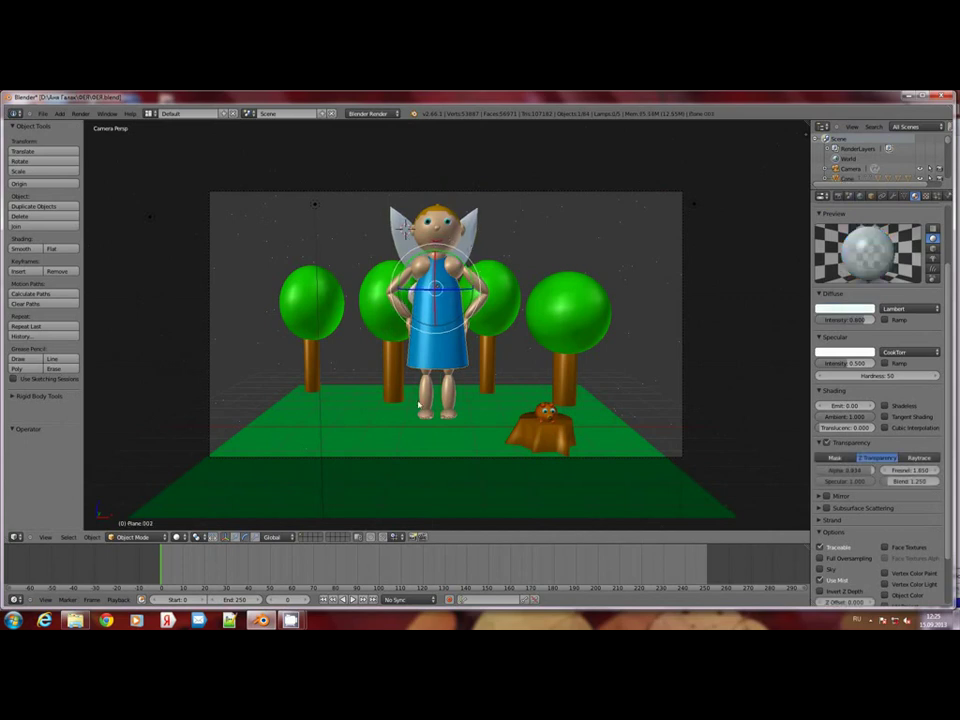
right_click(434, 347)
right_click(453, 246)
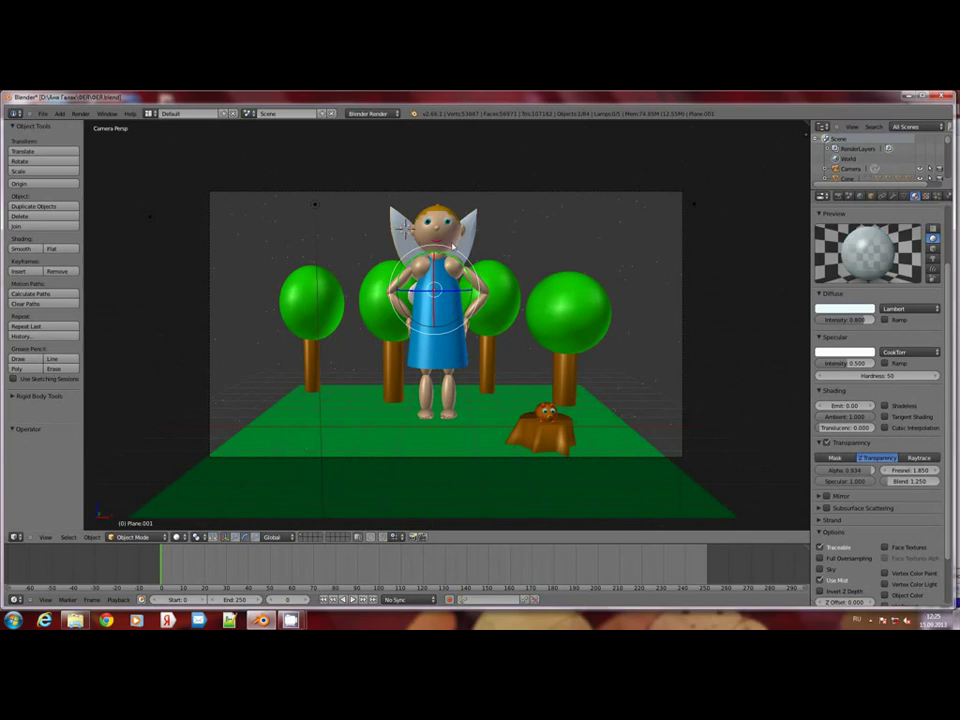
right_click(444, 355)
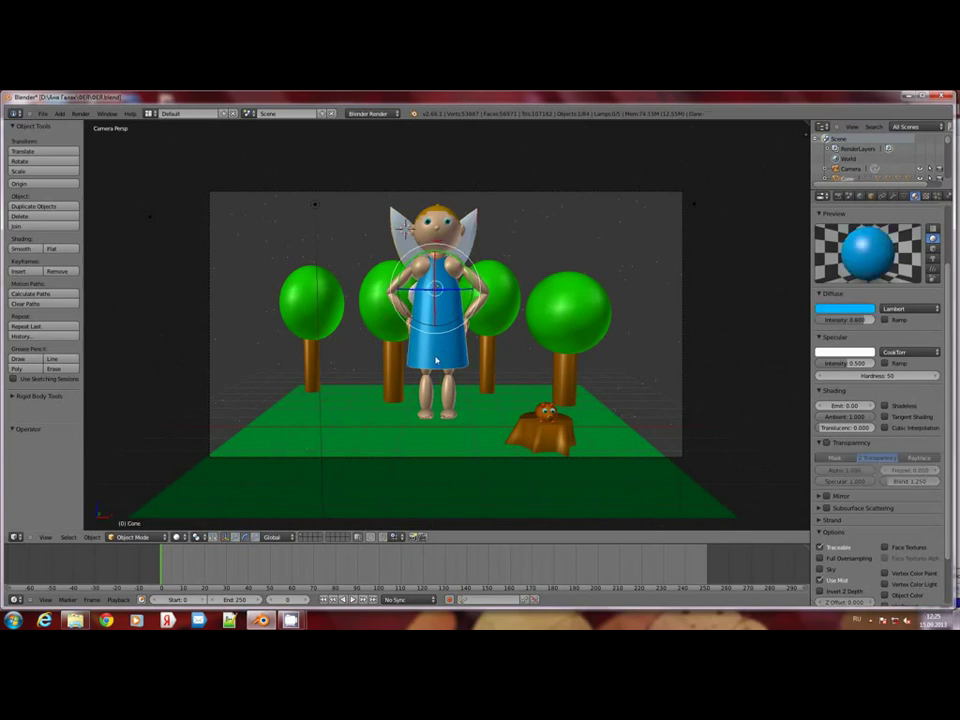
key("ctrl+p")
left_click(447, 354)
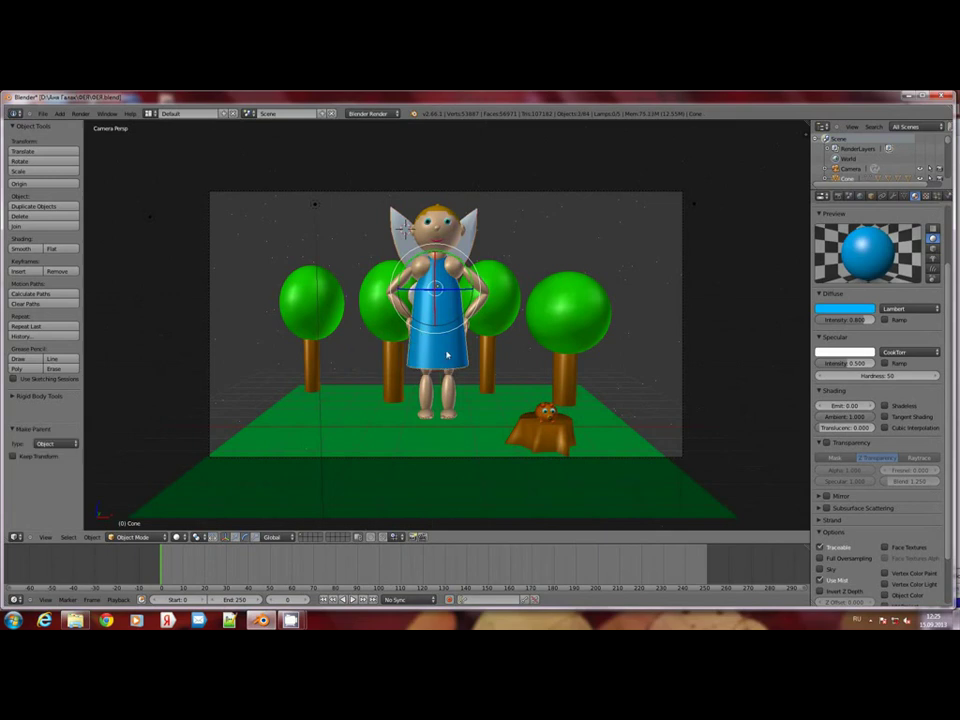
right_click(460, 318)
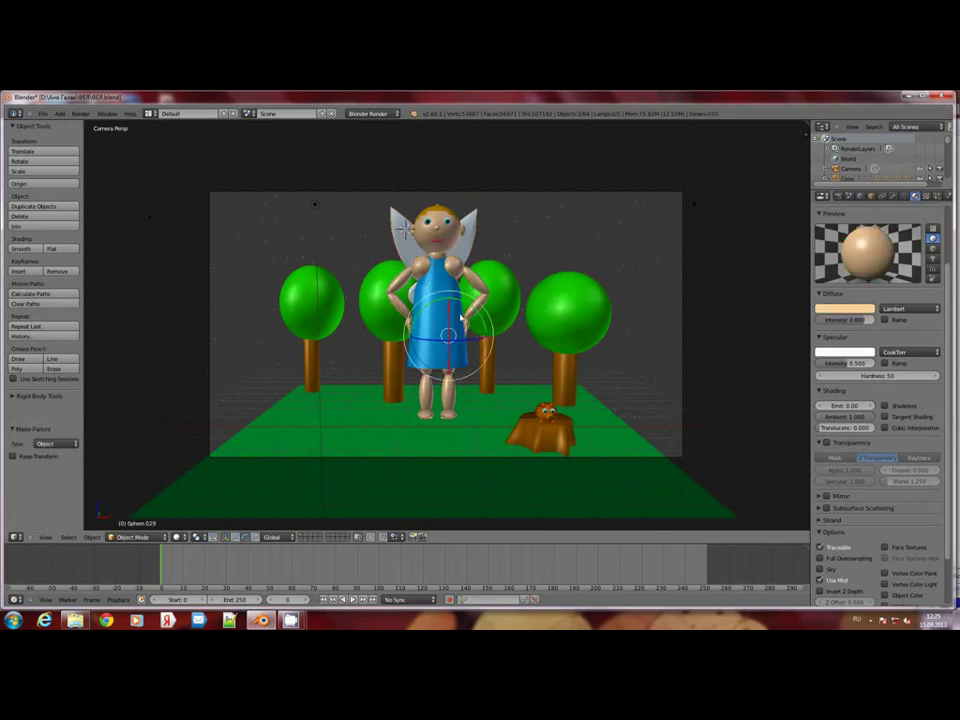
right_click(460, 318)
key("r")
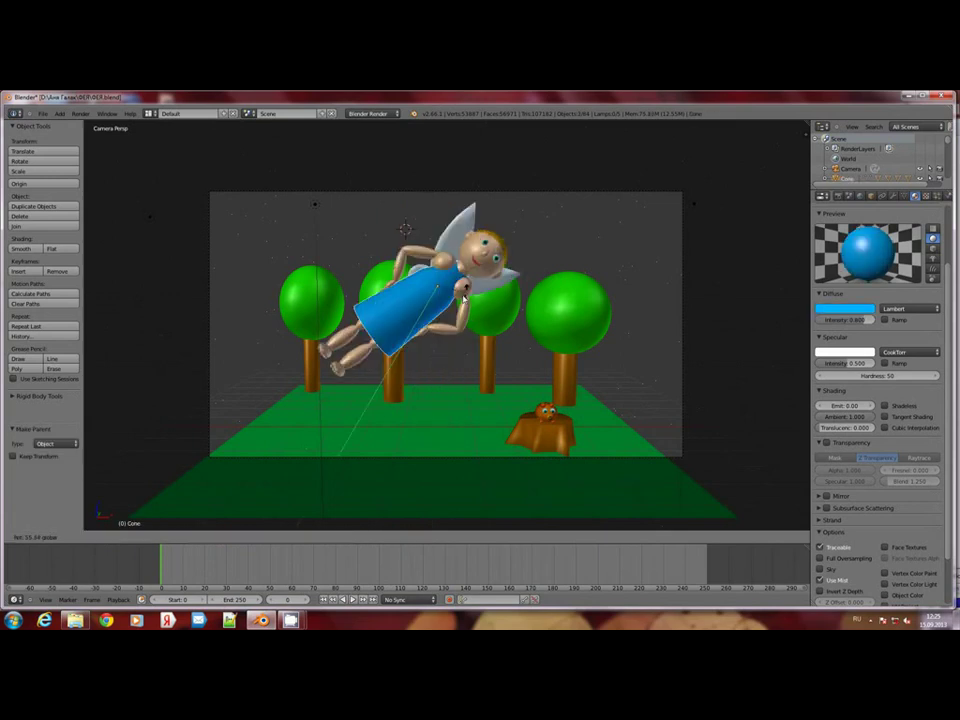
left_click(460, 299)
key("ctrl+z")
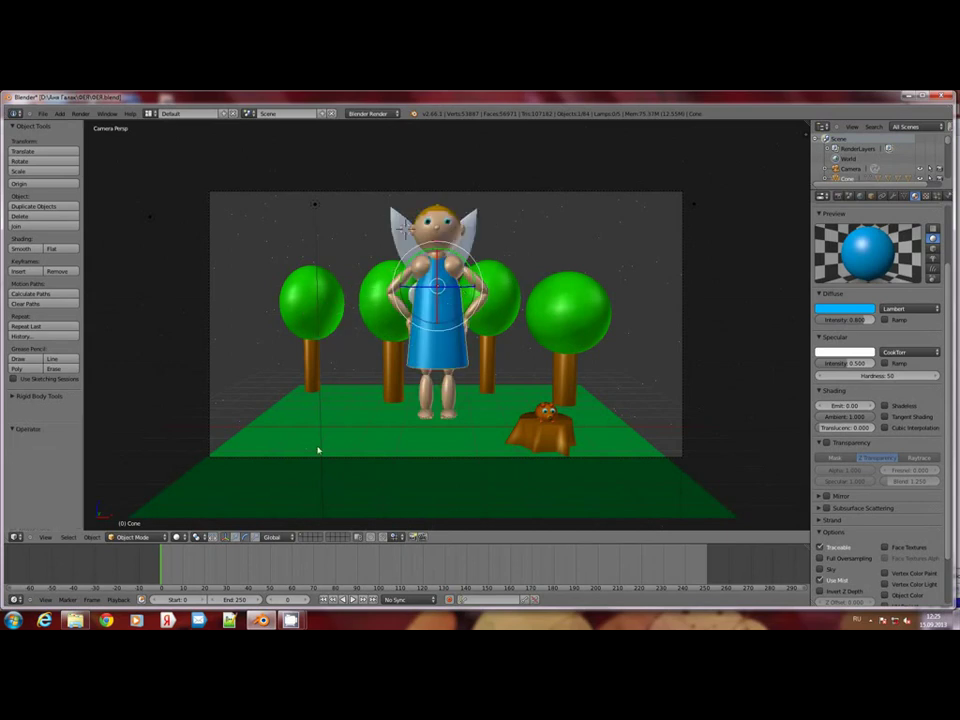
Insert LocRot keyframes on the dress, first shoulder, arm joint and elbow spheres
key("i")
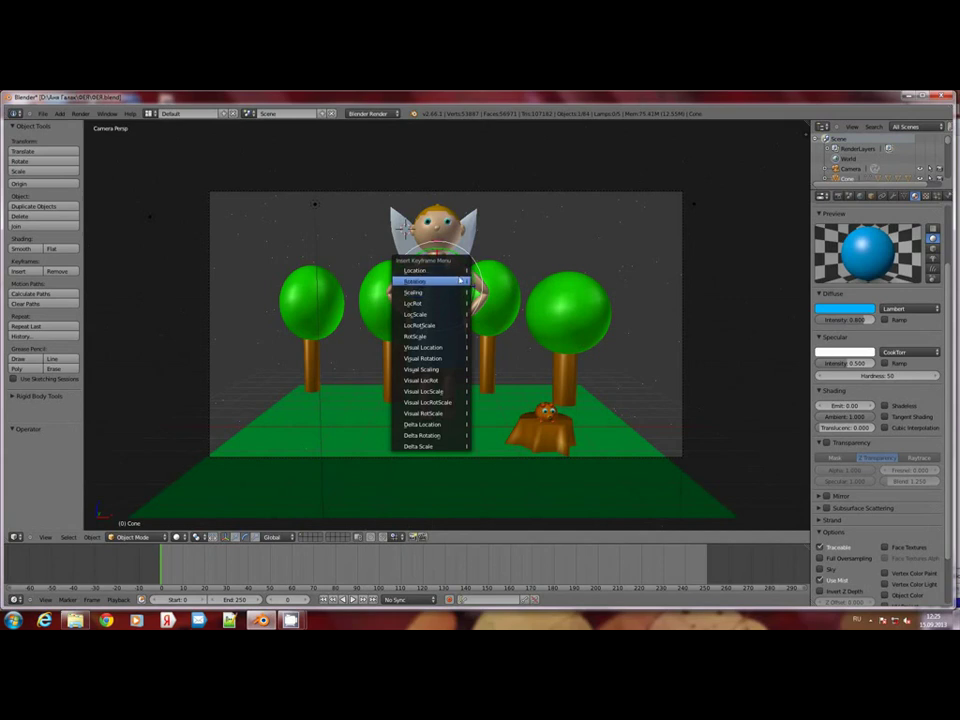
left_click(460, 302)
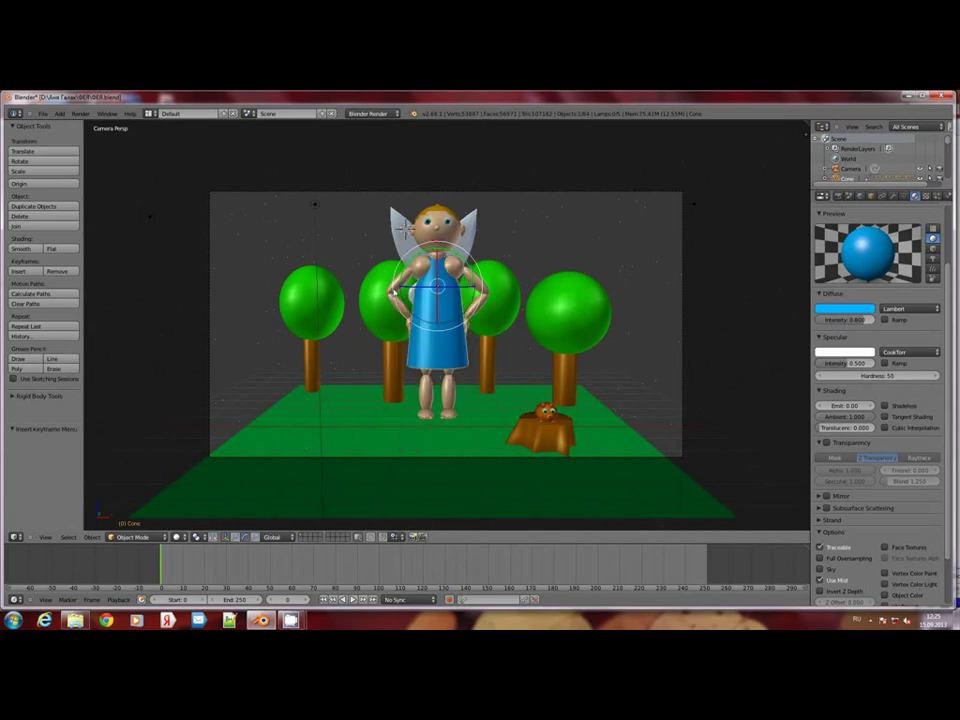
right_click(402, 229)
key("i")
left_click(392, 305)
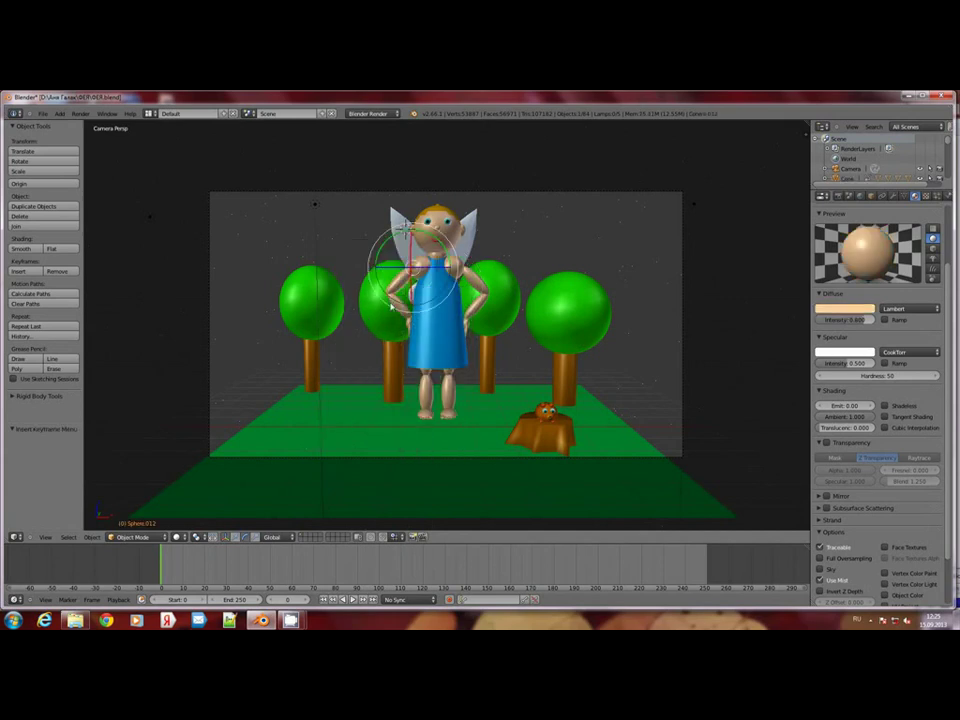
right_click(402, 227)
key("i")
left_click(375, 302)
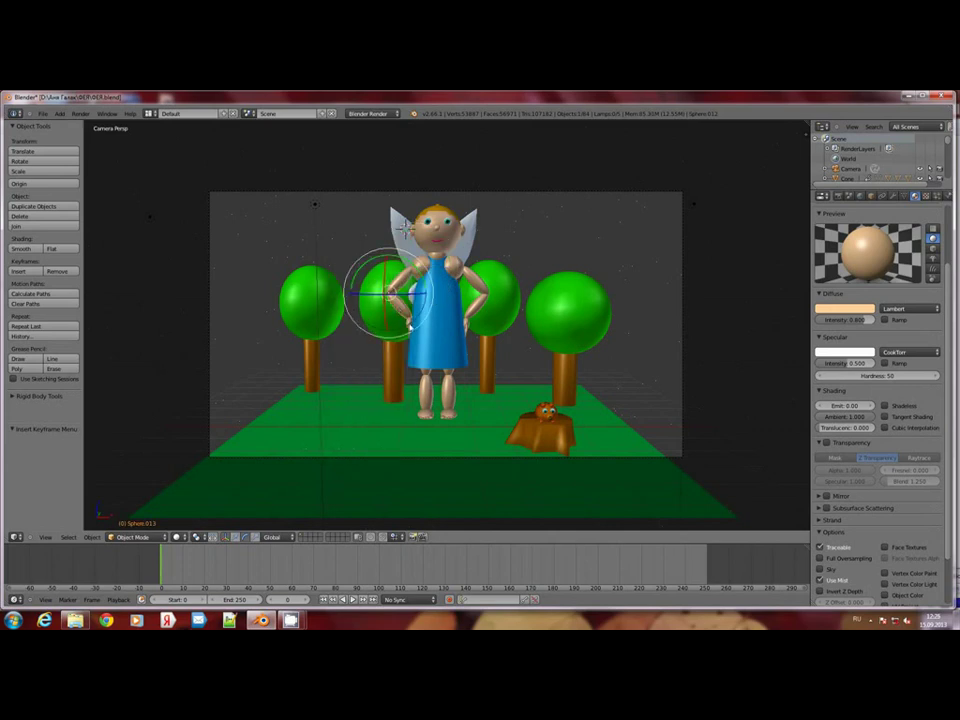
right_click(408, 320)
key("i")
left_click(300, 300)
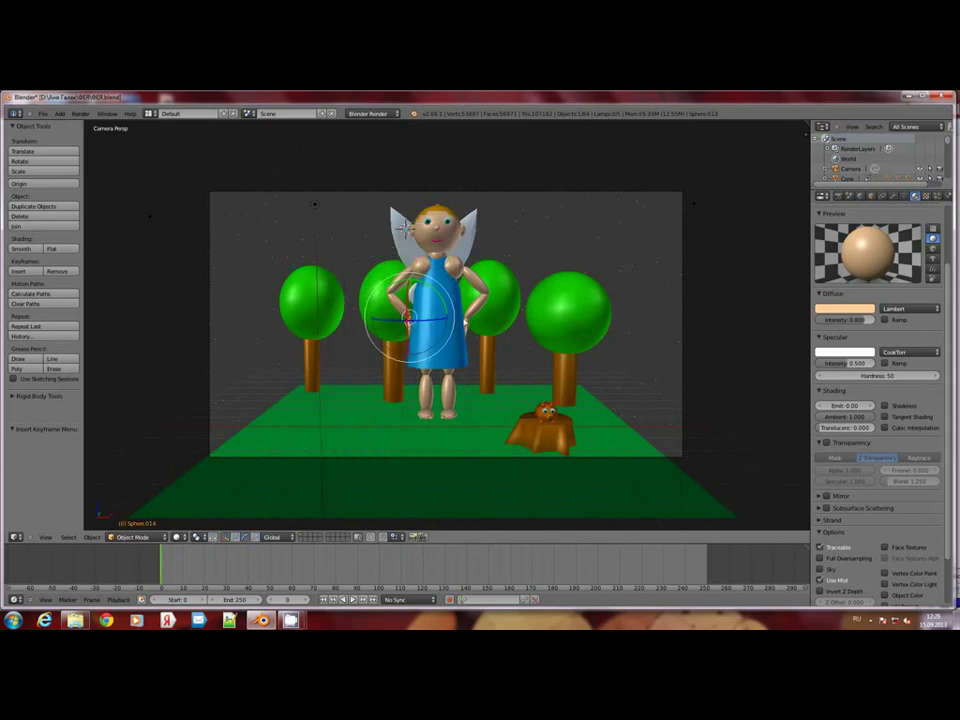
Insert LocRot keyframes on the fairy's other hand and its shoulder sphere
right_click(466, 323)
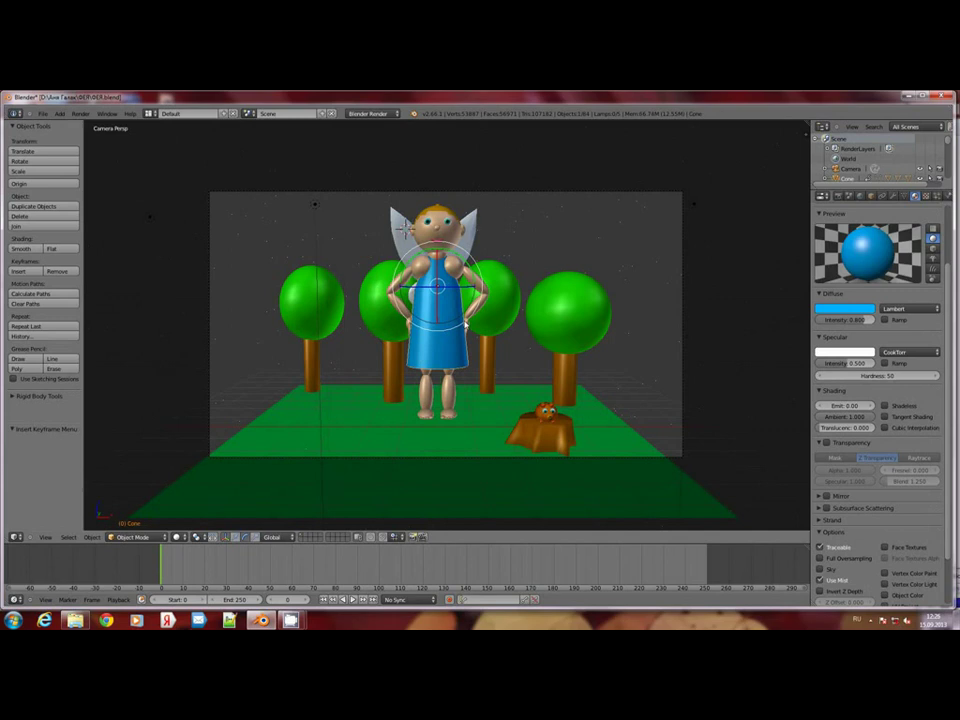
right_click(466, 322)
key("i")
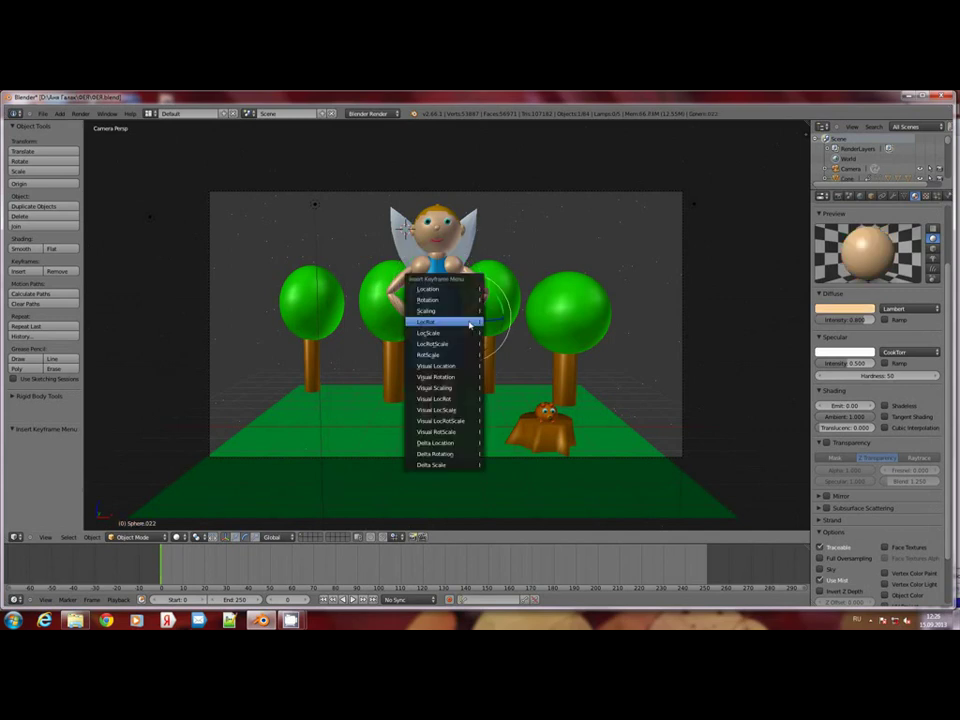
left_click(466, 322)
right_click(479, 310)
right_click(478, 300)
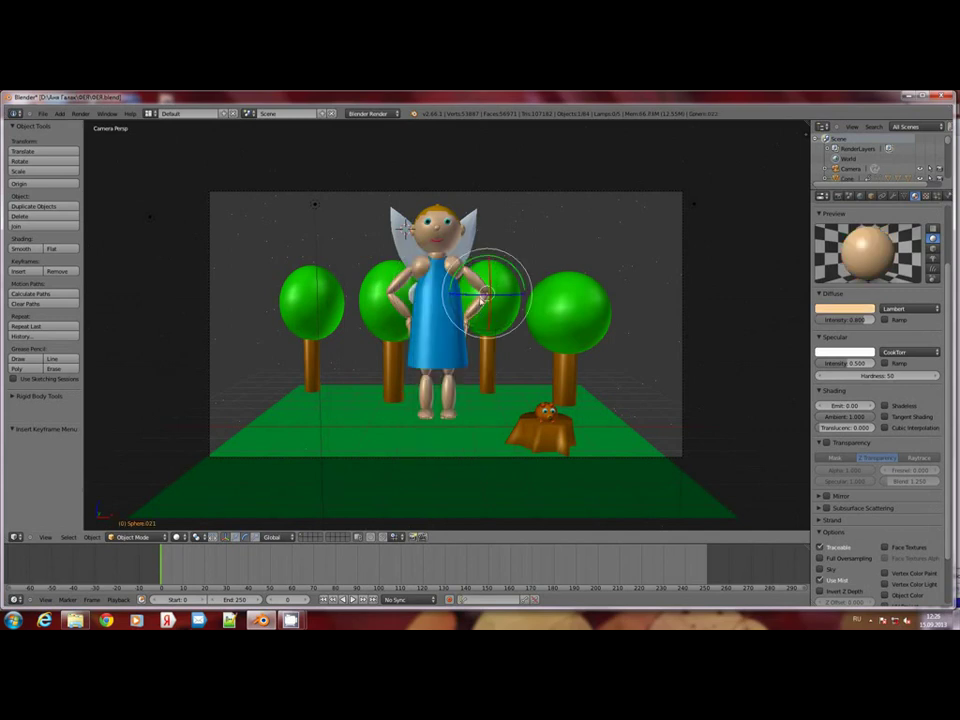
key("i")
left_click(478, 288)
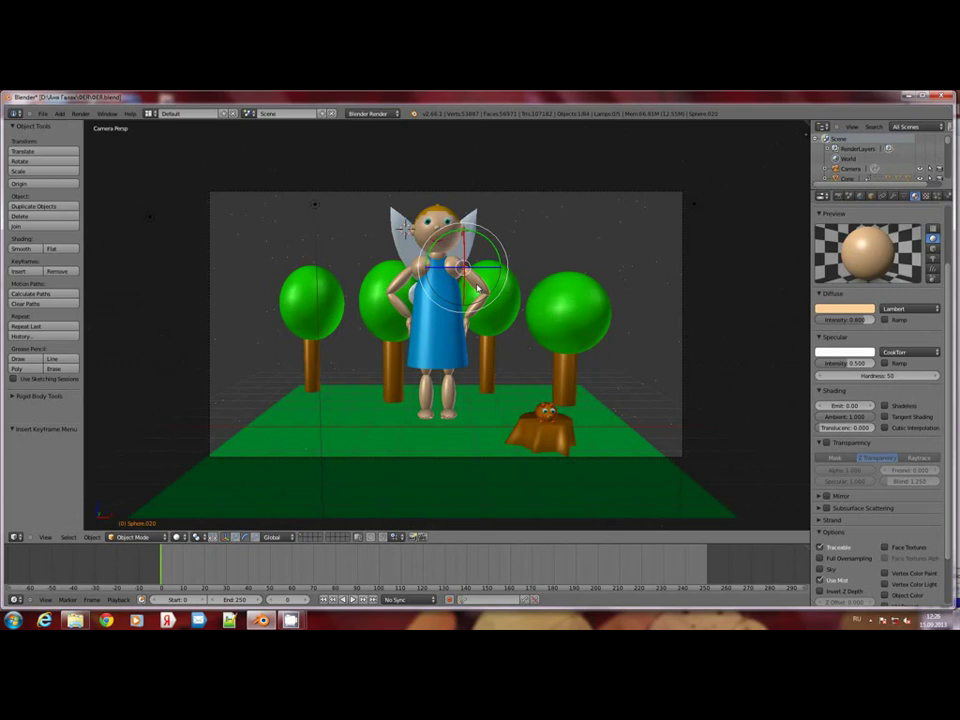
right_click(467, 323)
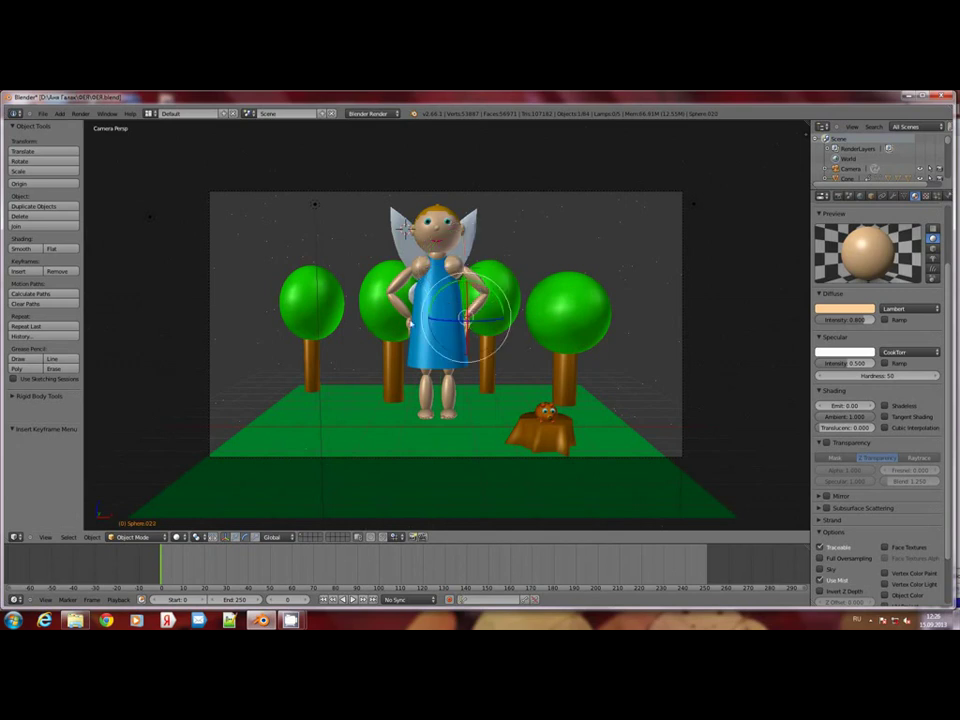
right_click(408, 322)
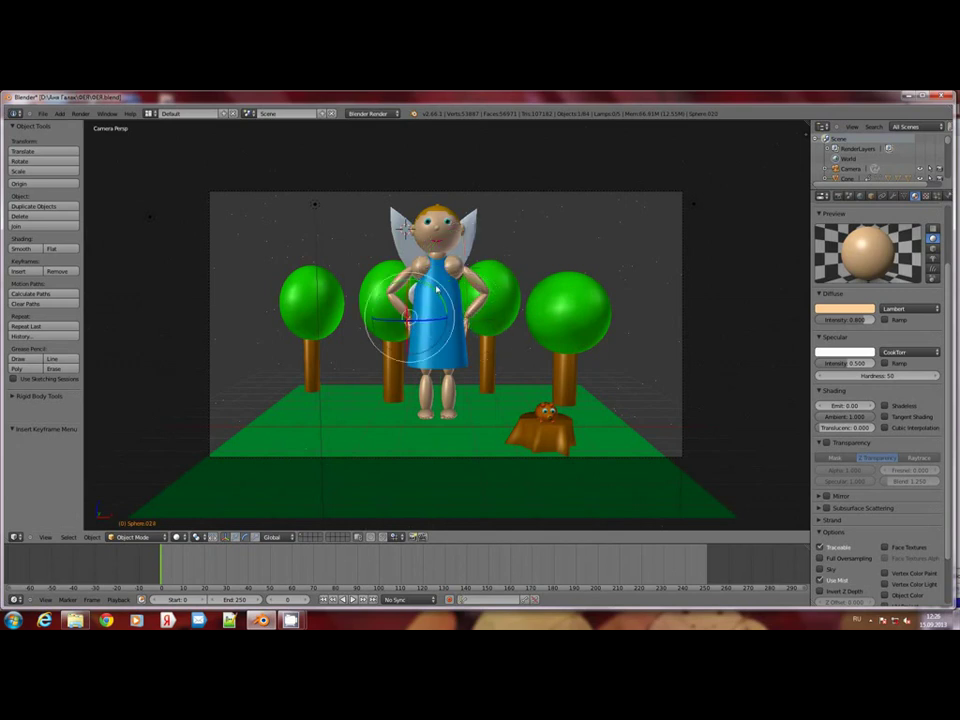
Insert LocRot keyframes on the fairy's head and both legs
right_click(440, 225)
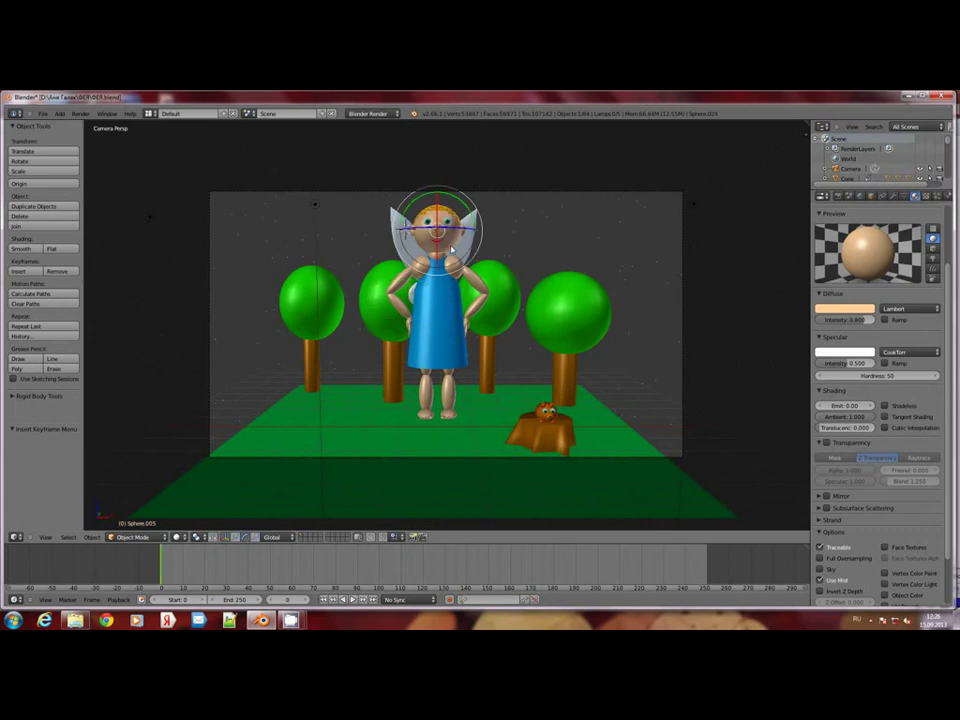
key("i")
left_click(451, 249)
right_click(449, 388)
key("i")
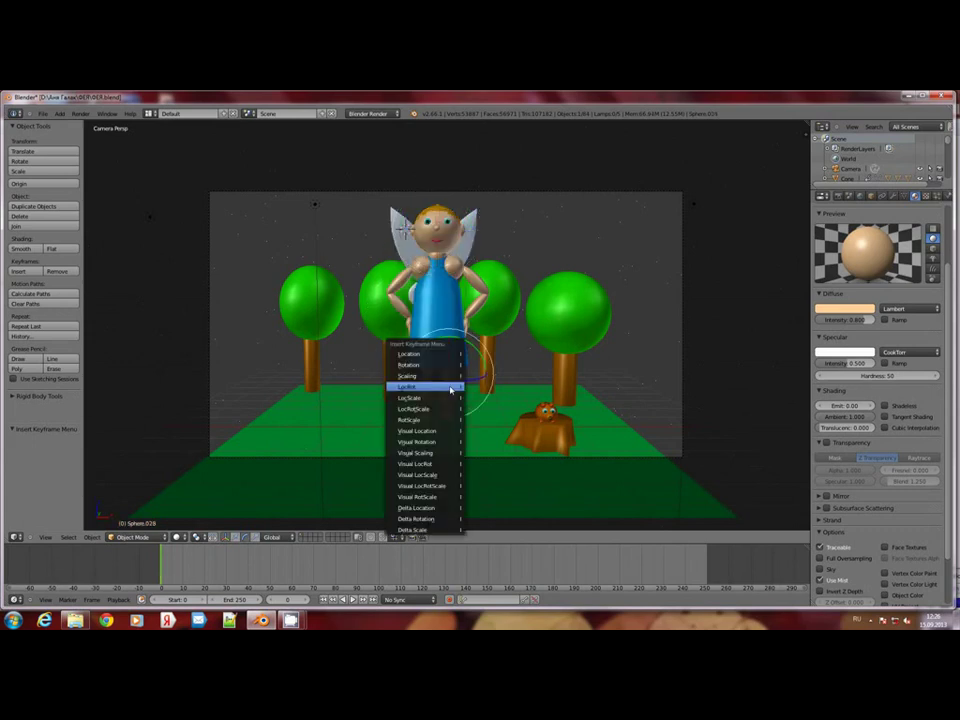
left_click(450, 389)
right_click(428, 380)
key("i")
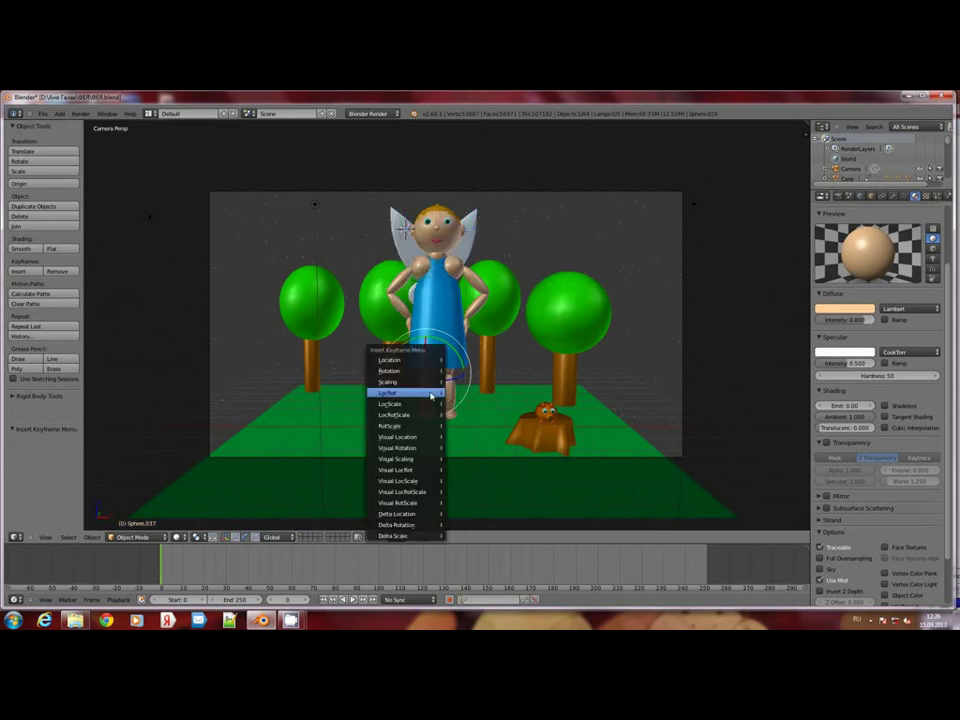
left_click(430, 390)
Insert LocRot keyframes on the hip sphere, torso and skin-coloured sphere below the dress
right_click(435, 335)
key("i")
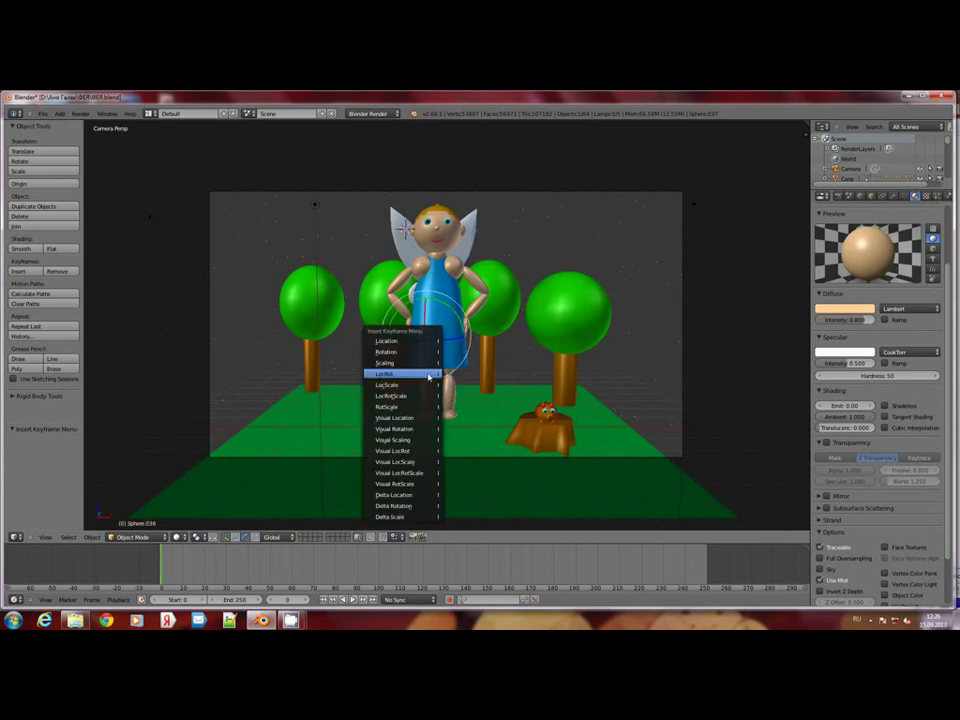
left_click(440, 378)
right_click(440, 295)
key("i")
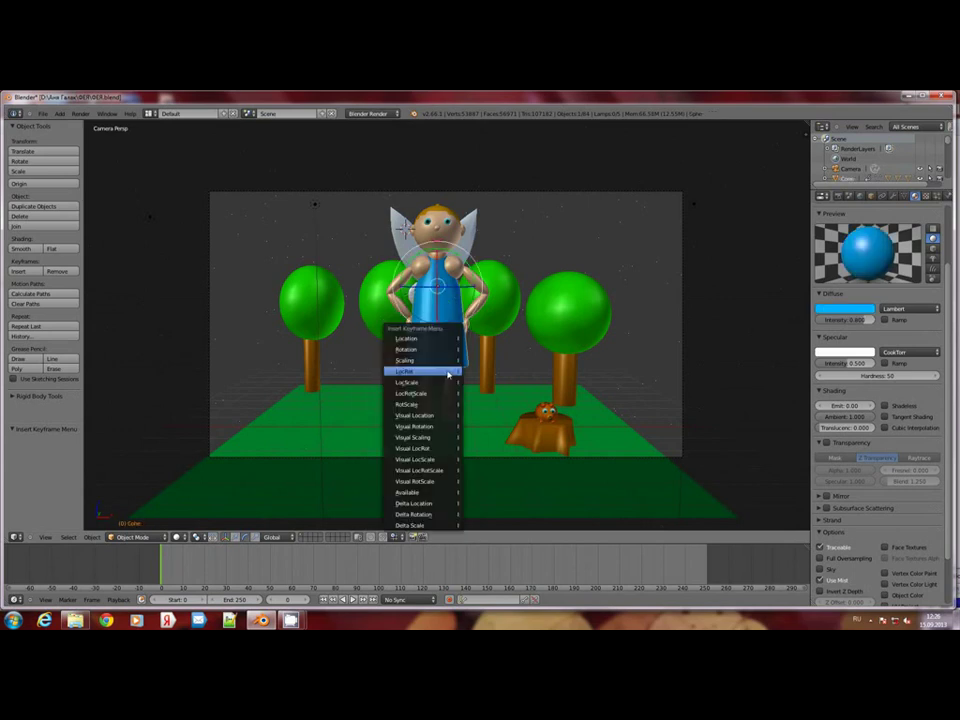
left_click(451, 385)
right_click(430, 372)
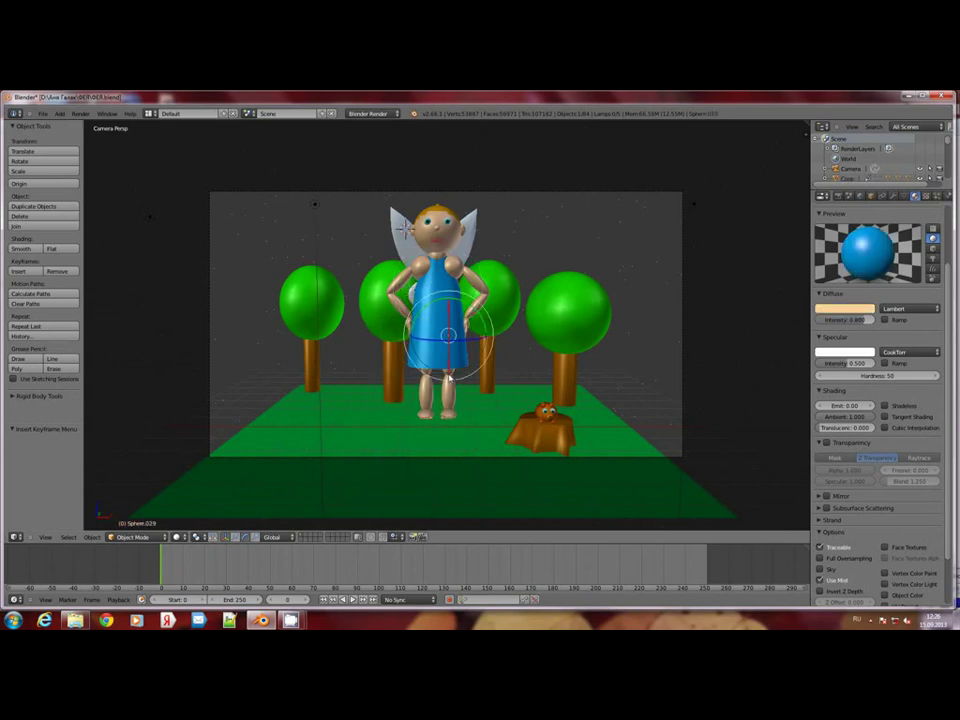
key("i")
left_click(432, 376)
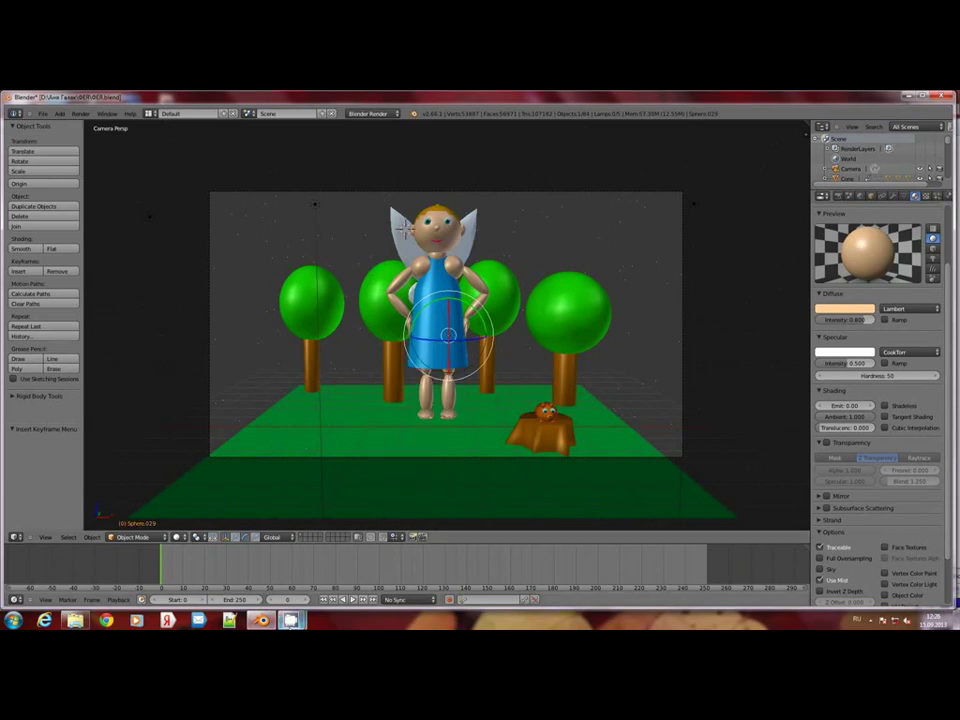